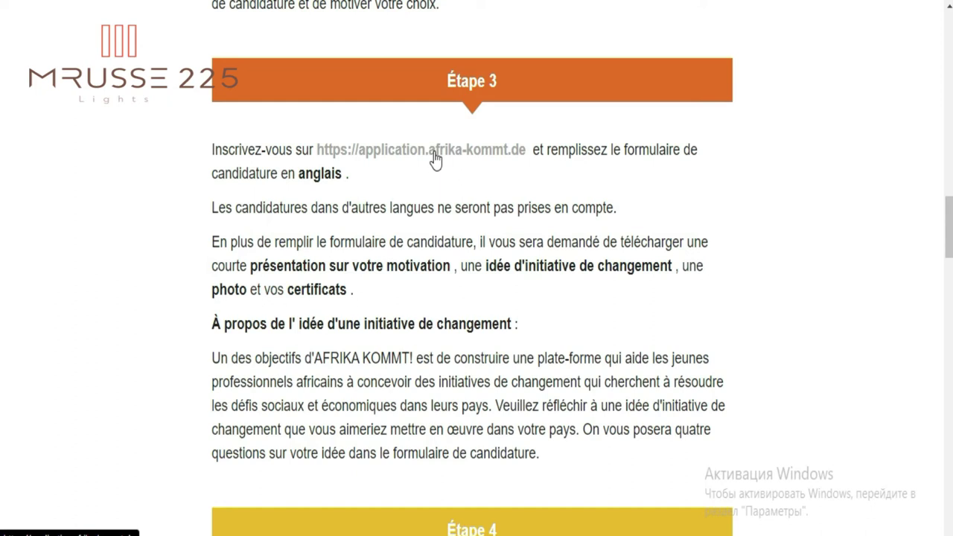
# - Highlight the paragraph listing the required uploads and scroll further down the page
pyautogui.moveTo(212, 239); pyautogui.dragTo(394, 303)
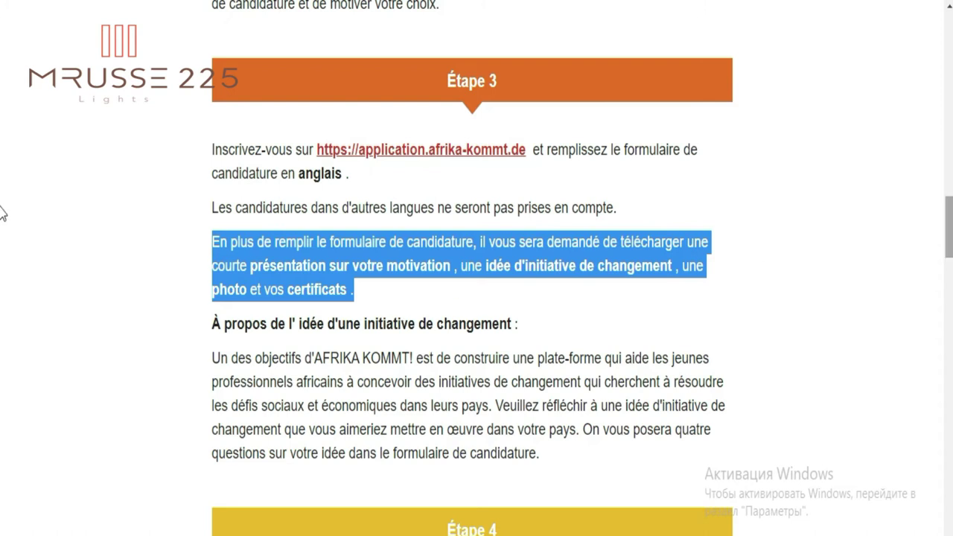
pyautogui.scroll(-5, 2, 225)
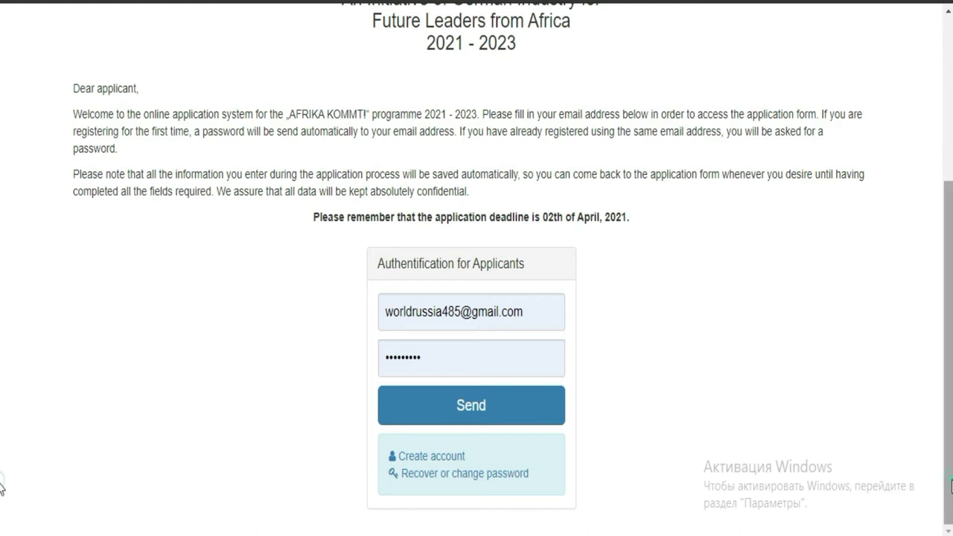
# - Log in to the applicant portal from the Authentification for Applicants box with Send
pyautogui.scroll(2, 2, 477)
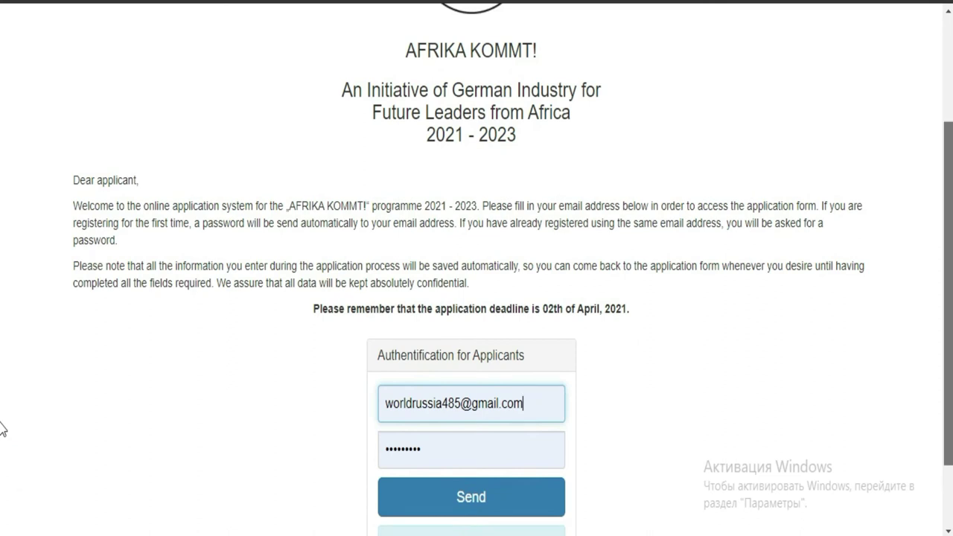
pyautogui.scroll(3, 3, 372)
pyautogui.scroll(1, 4, 325)
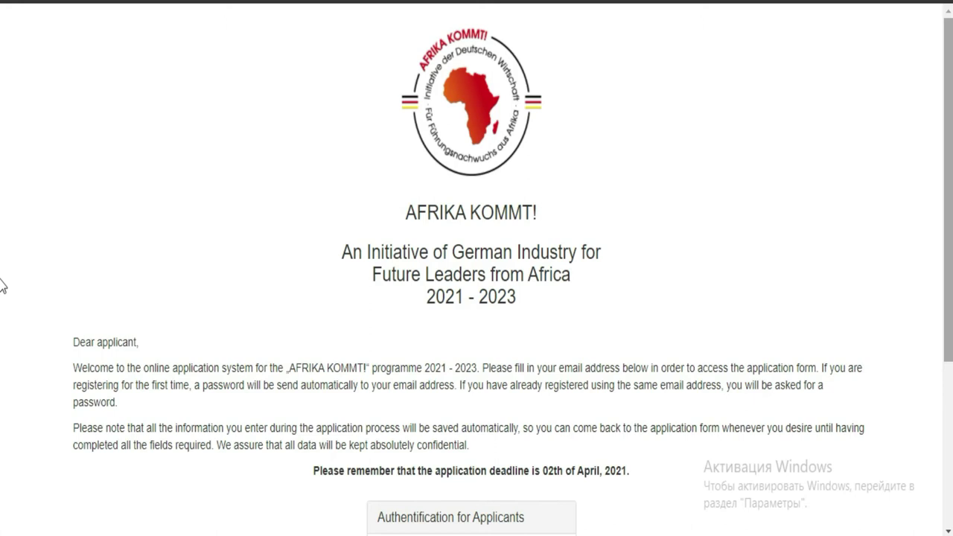
pyautogui.scroll(-3, 2, 240)
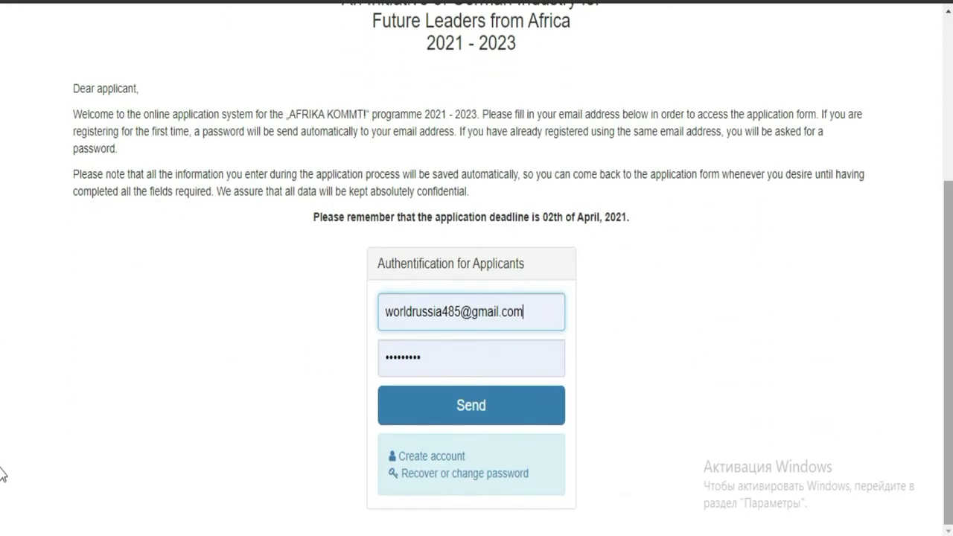
pyautogui.click(512, 414)
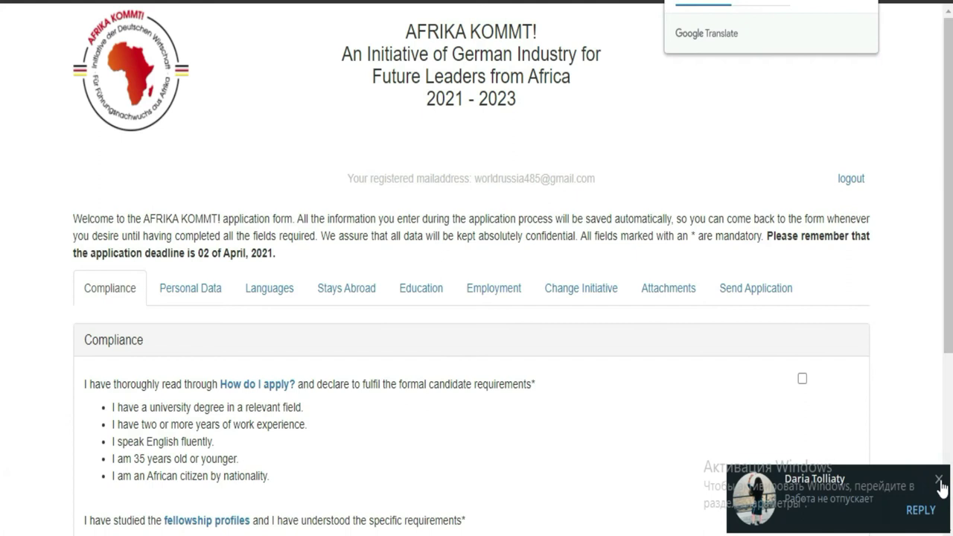
# - Dismiss the chat notification, translate the form into French, and scroll through Compliance
pyautogui.click(939, 481)
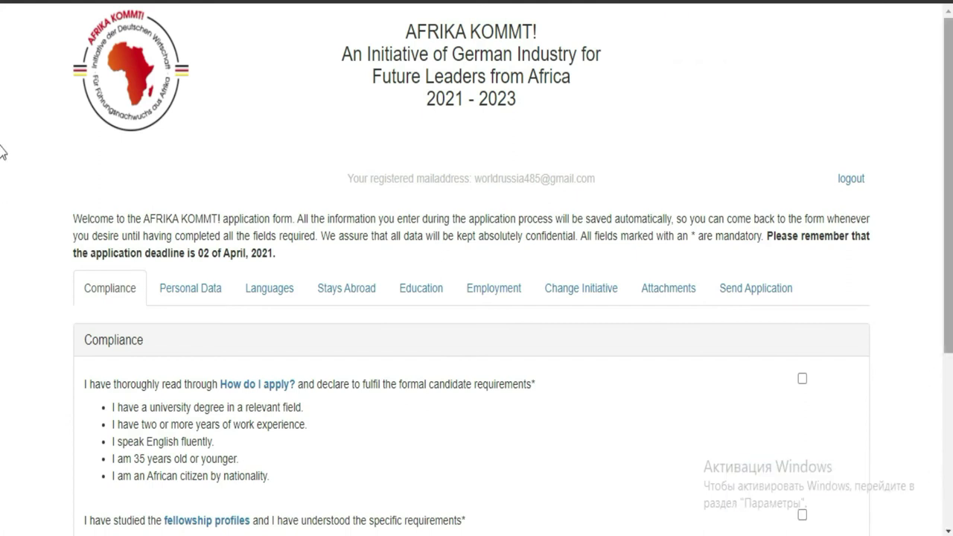
pyautogui.scroll(-2, 2, 151)
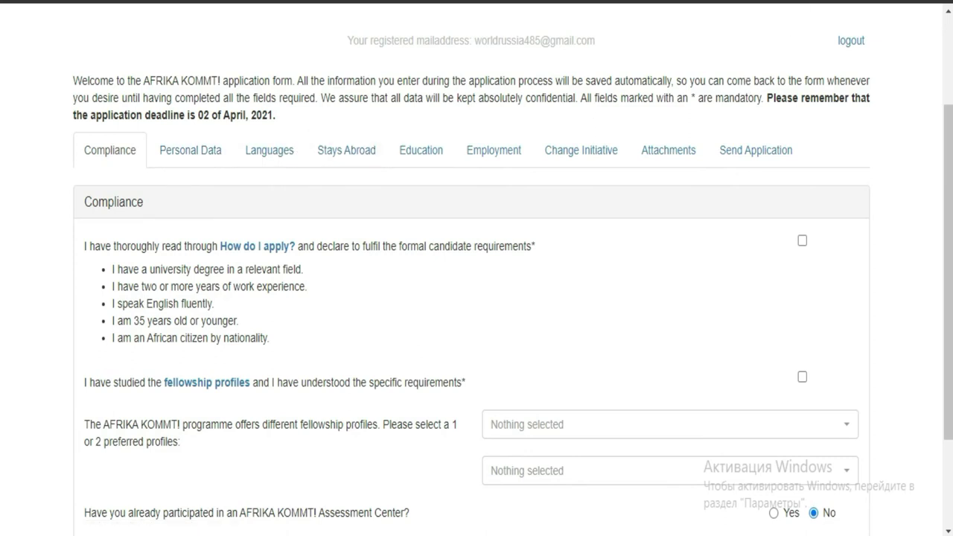
pyautogui.click(751, 3)
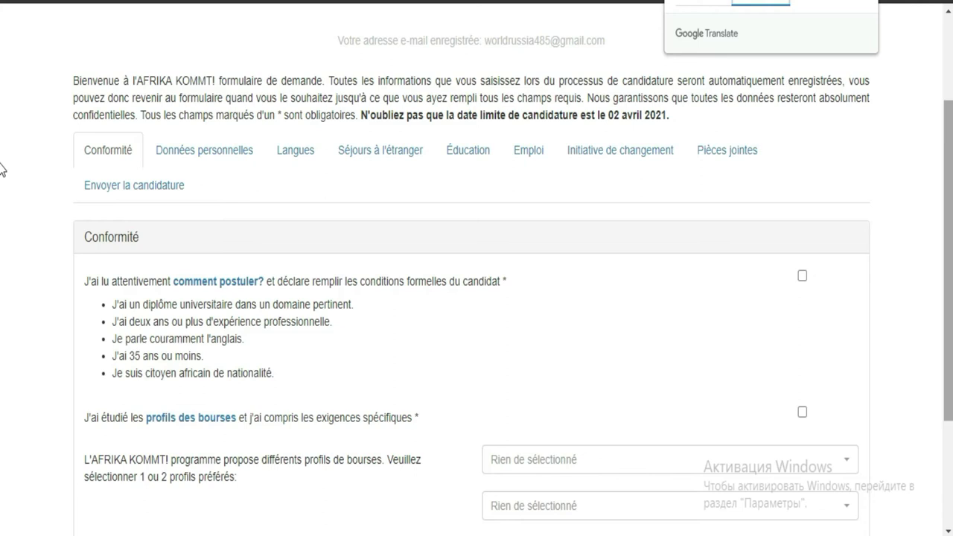
pyautogui.scroll(-2, 0, 176)
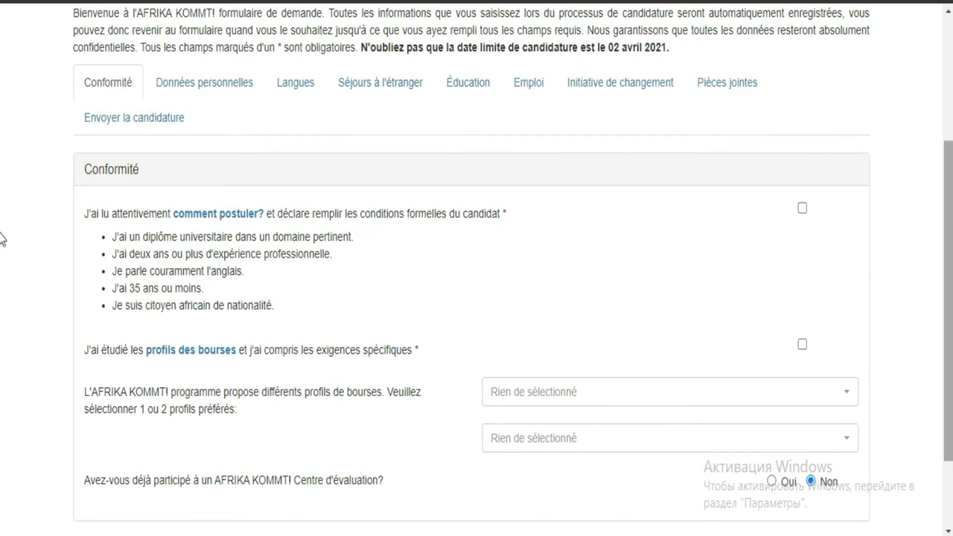
pyautogui.scroll(-1, 2, 270)
pyautogui.scroll(-1, 3, 298)
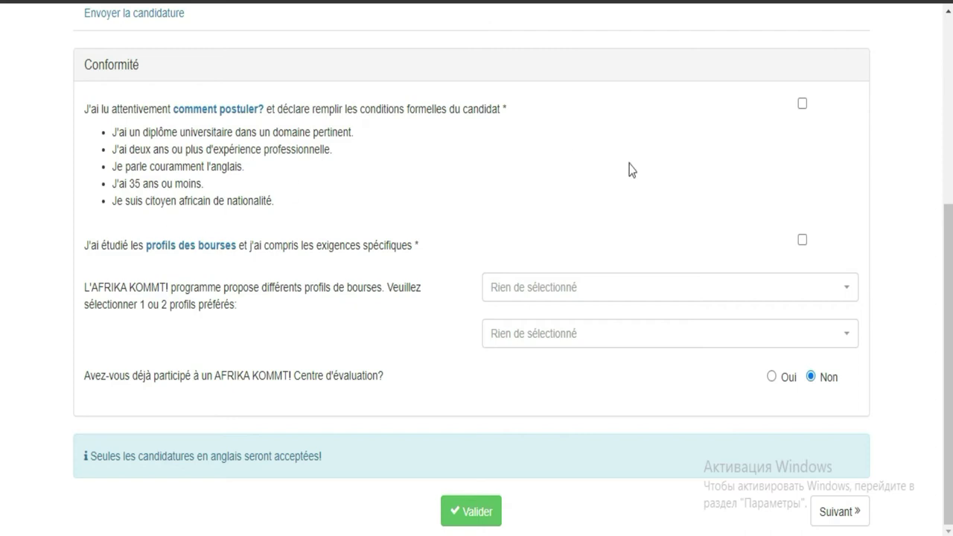
# - Tick both Compliance declarations and choose Boehringer (Environm. Health Safety+Sustainability) as first profile
pyautogui.click(802, 103)
pyautogui.click(802, 240)
pyautogui.click(630, 288)
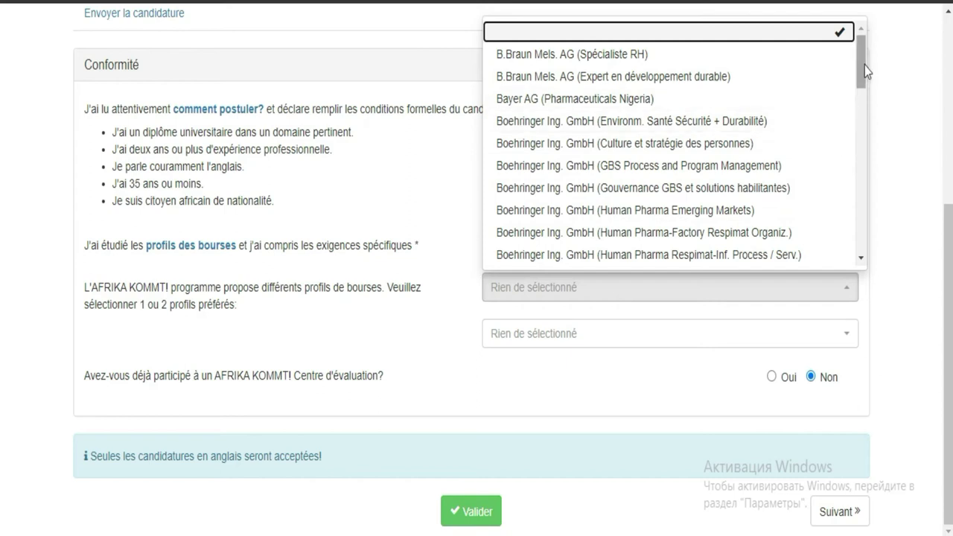
pyautogui.moveTo(862, 66); pyautogui.dragTo(861, 135)
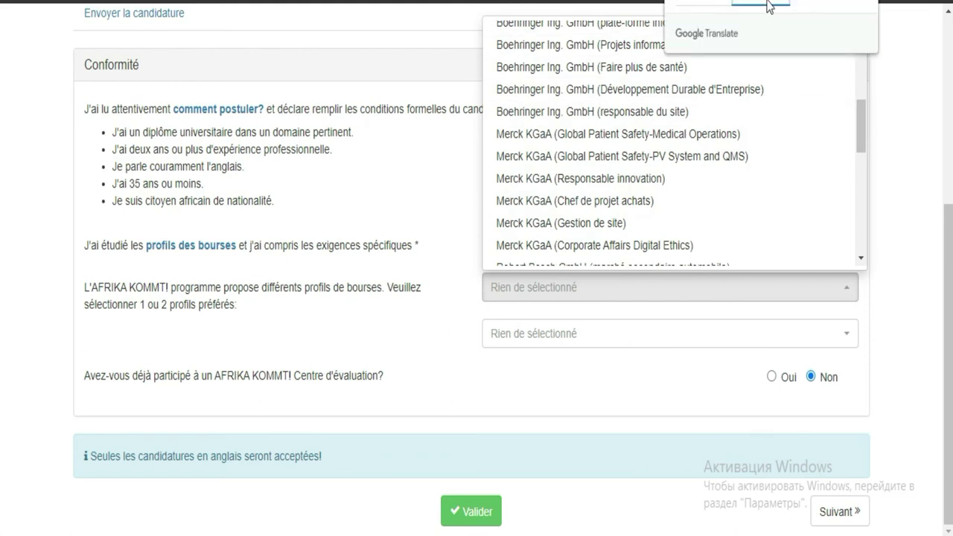
pyautogui.click(703, 4)
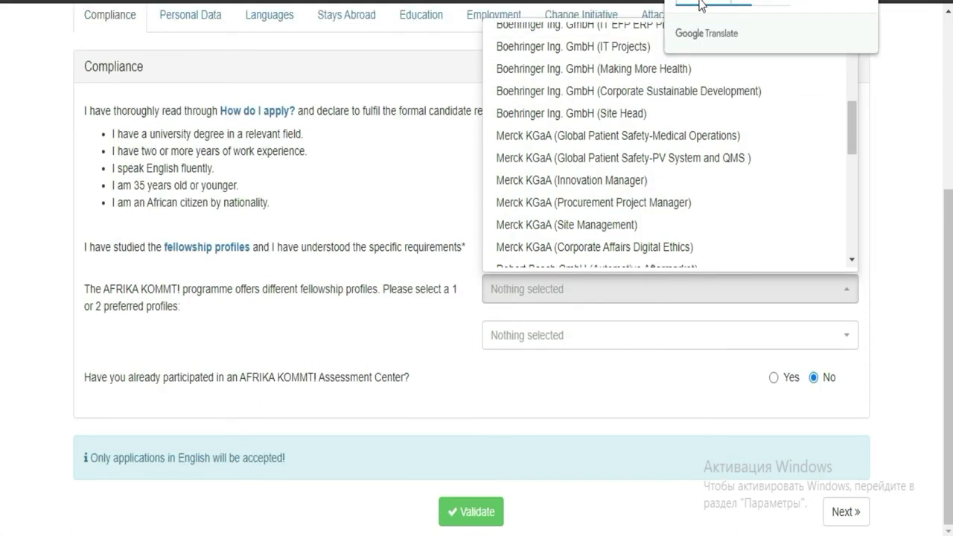
pyautogui.click(753, 4)
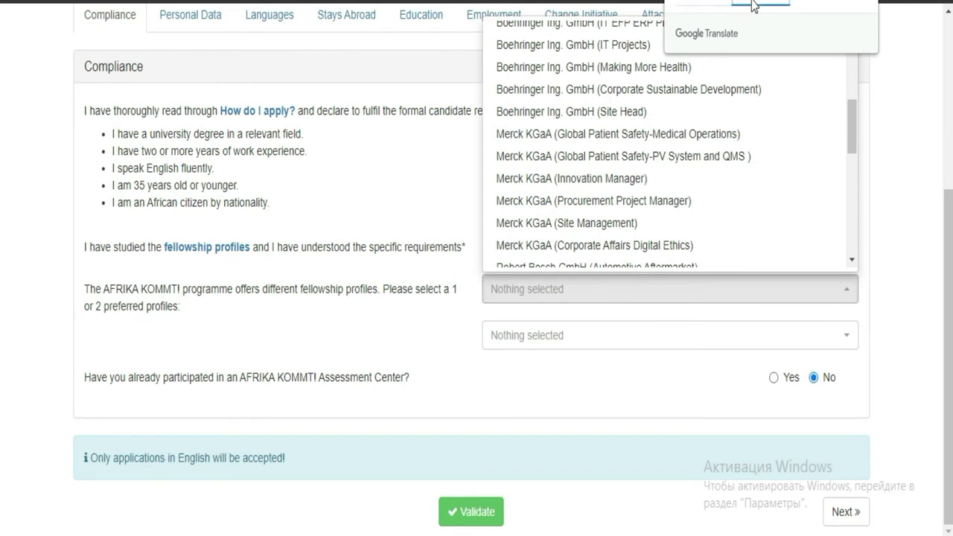
pyautogui.click(861, 127)
pyautogui.moveTo(862, 125); pyautogui.dragTo(873, 46)
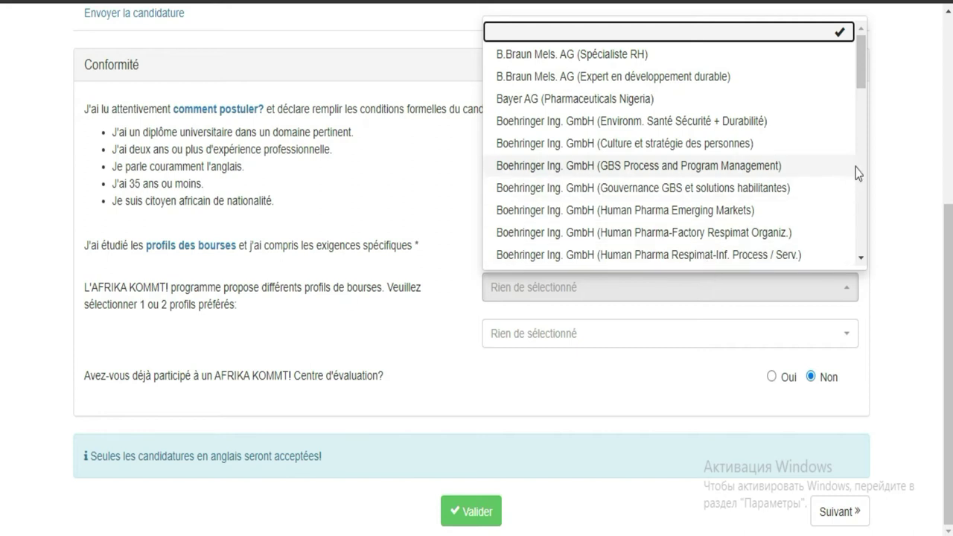
pyautogui.moveTo(861, 76); pyautogui.dragTo(862, 56)
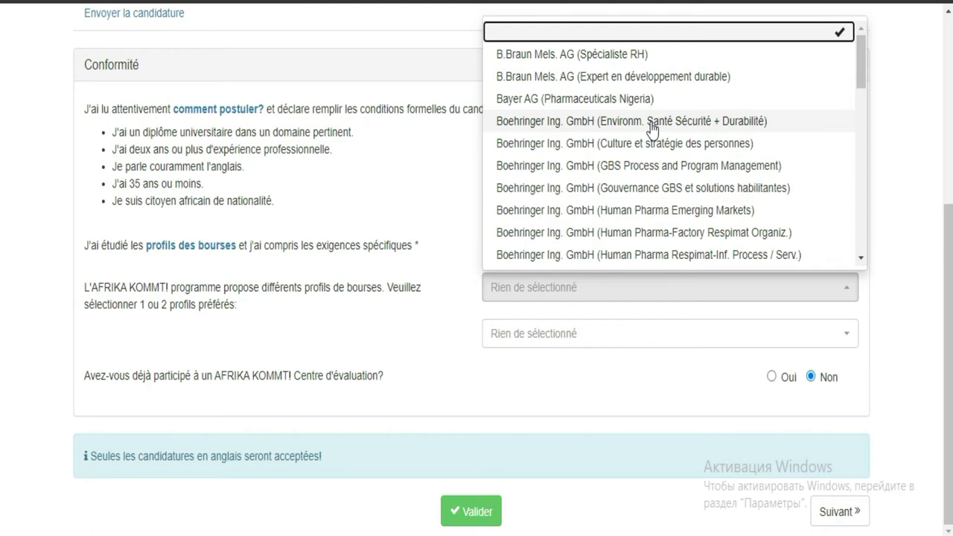
pyautogui.click(650, 122)
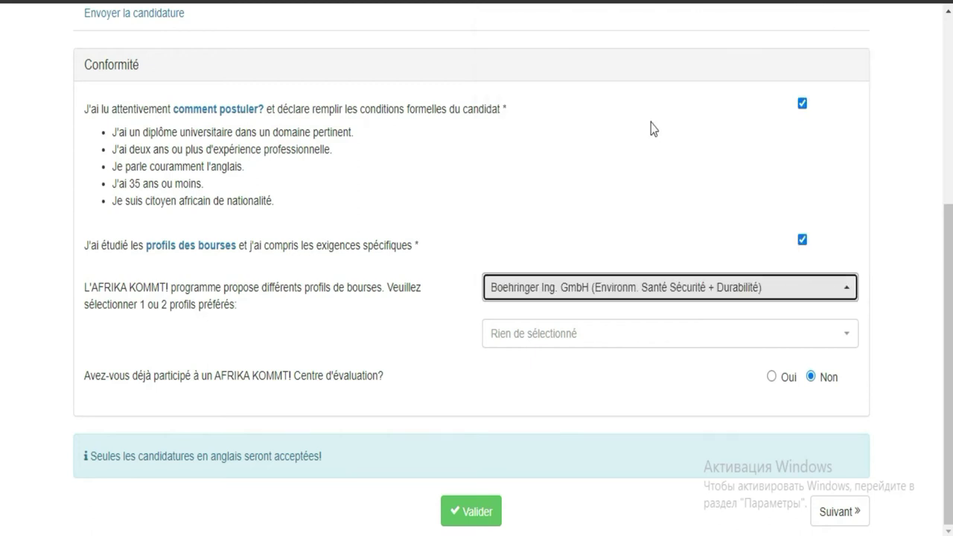
# - Choose SAP SE (Field Finance) as the second fellowship profile
pyautogui.click(651, 343)
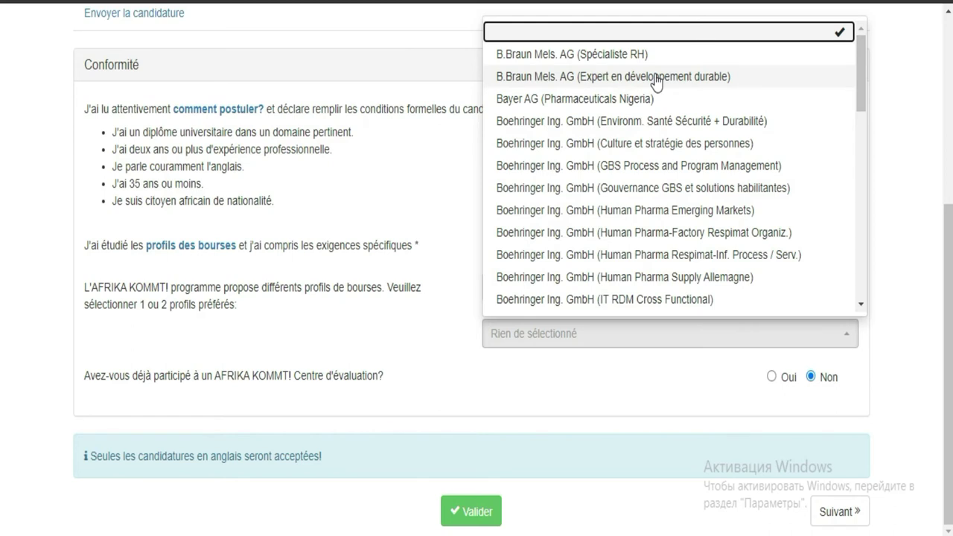
pyautogui.moveTo(861, 84); pyautogui.dragTo(859, 186)
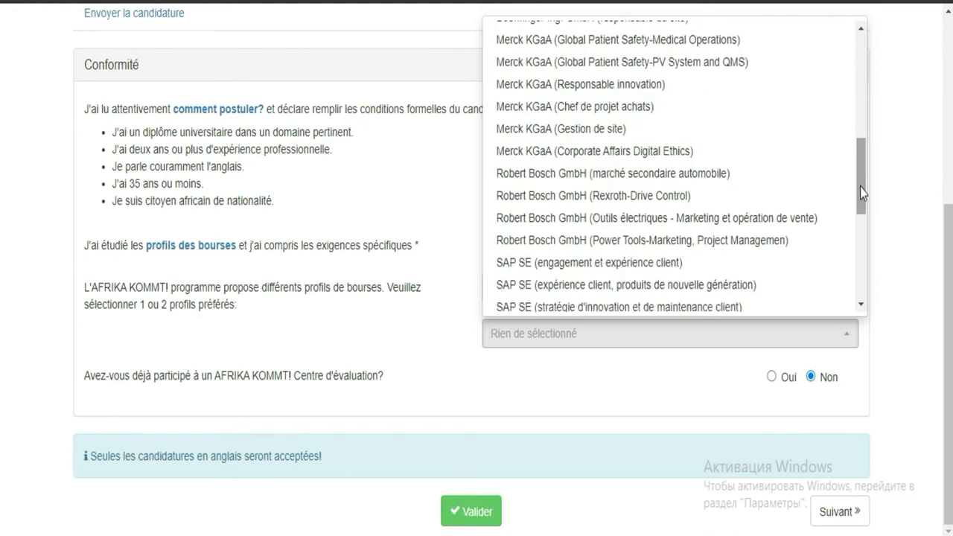
pyautogui.moveTo(860, 187); pyautogui.dragTo(862, 230)
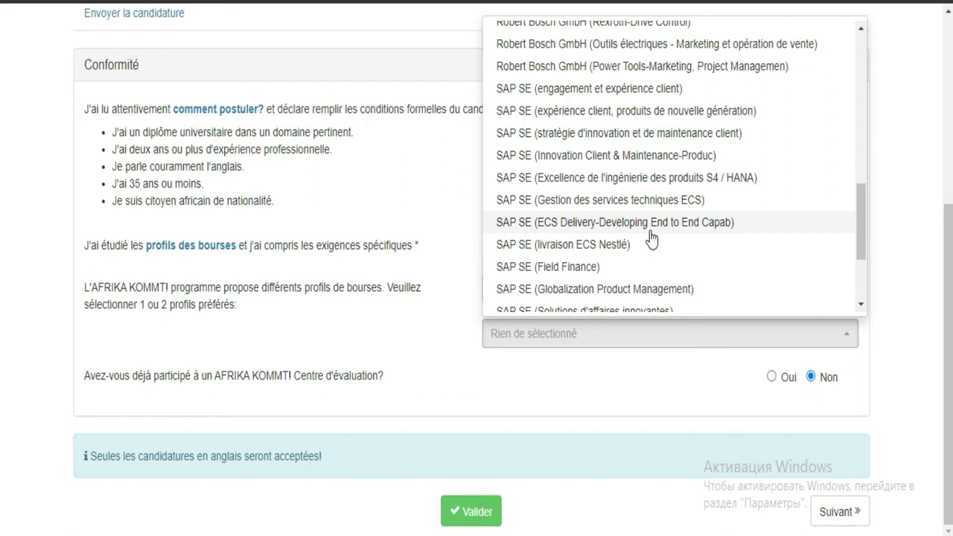
pyautogui.click(592, 268)
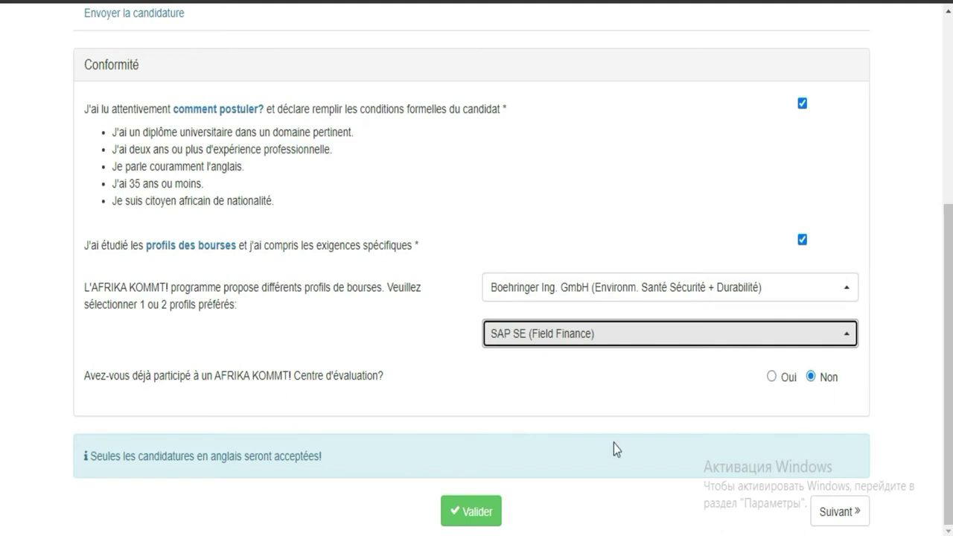
# - Validate the Compliance section, highlight the success message, and continue to Personal Data
pyautogui.click(478, 513)
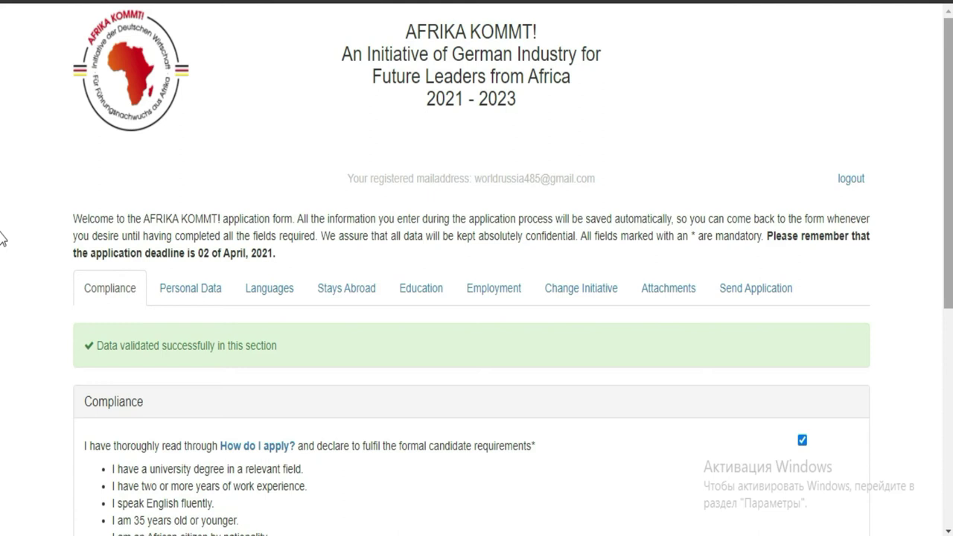
pyautogui.scroll(-4, 3, 372)
pyautogui.scroll(-2, 2, 447)
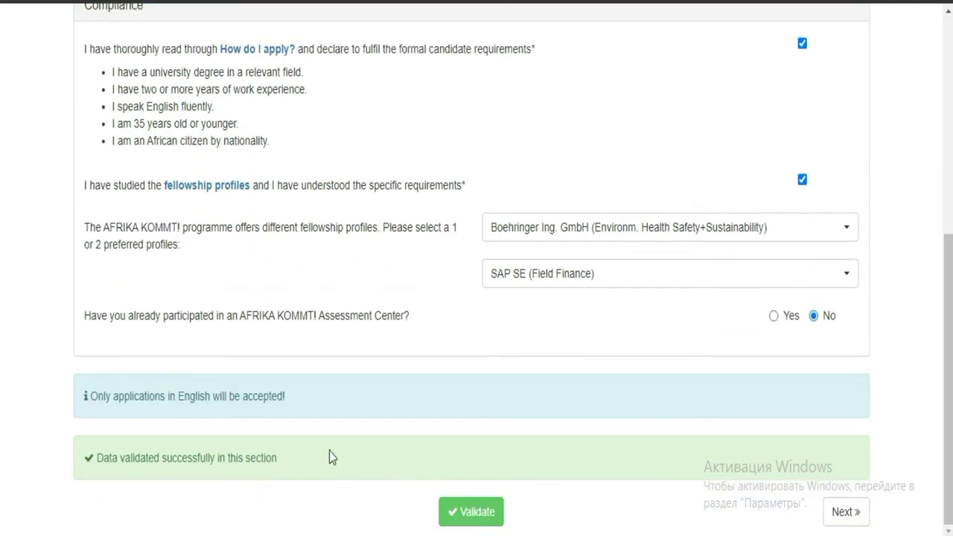
pyautogui.moveTo(323, 451); pyautogui.dragTo(77, 447)
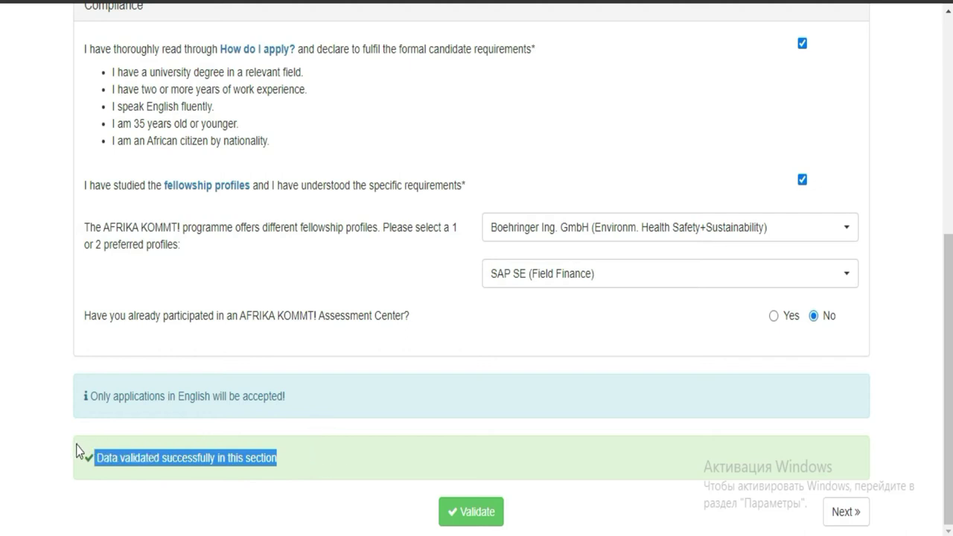
pyautogui.click(843, 512)
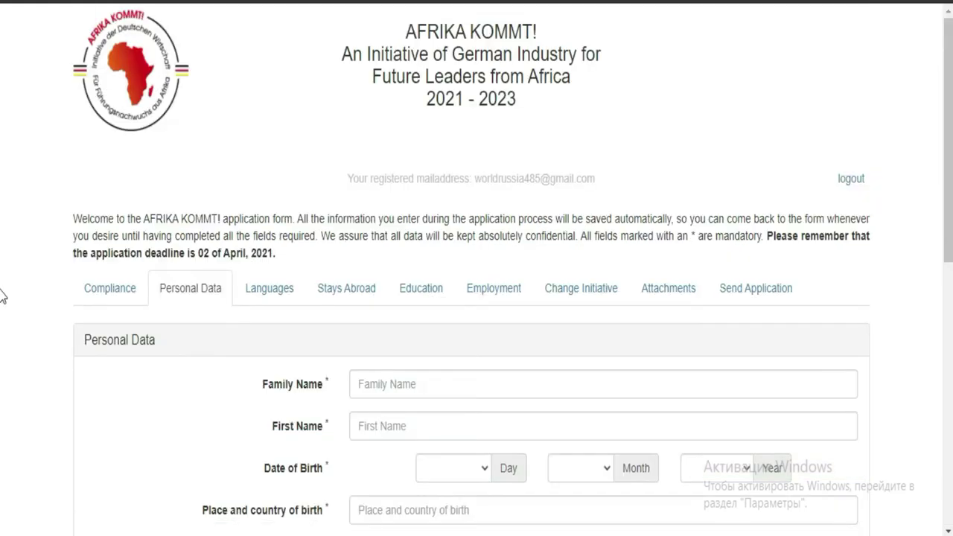
pyautogui.scroll(-4, 2, 297)
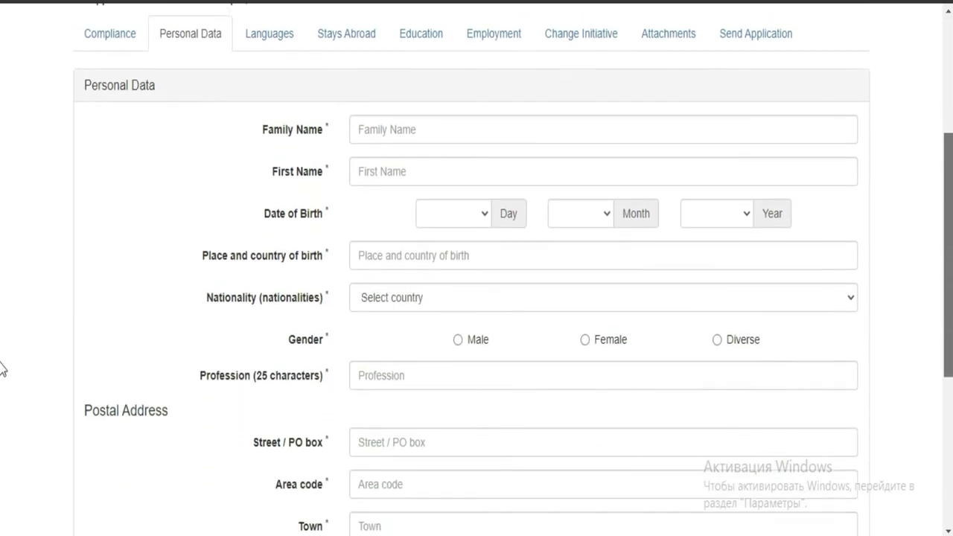
pyautogui.scroll(-3, 2, 350)
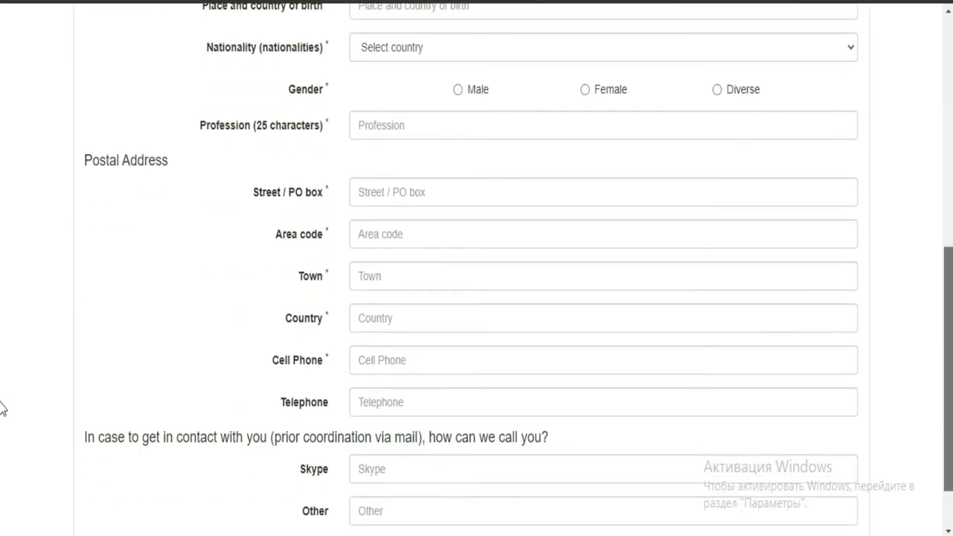
pyautogui.scroll(-1, 3, 447)
pyautogui.scroll(5, 3, 290)
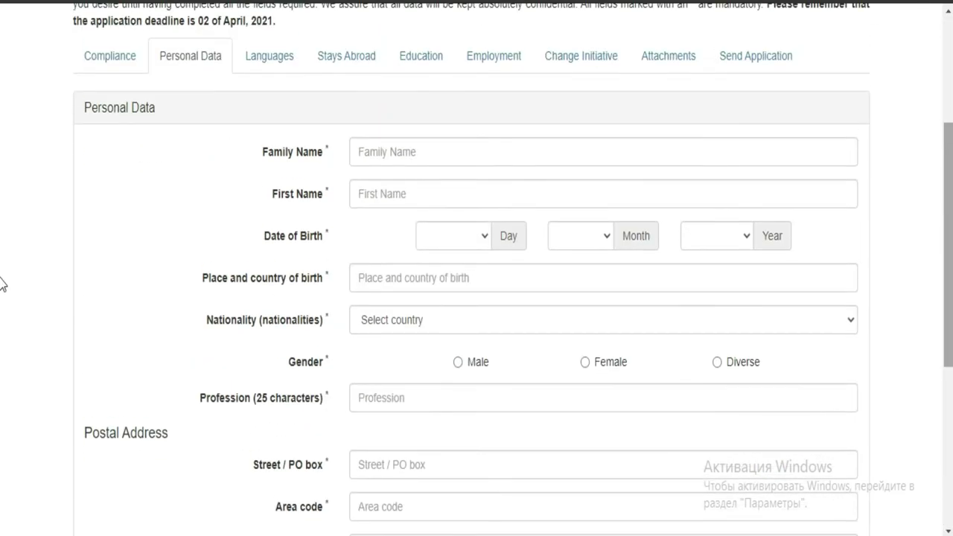
pyautogui.scroll(2, 3, 283)
pyautogui.scroll(-6, 3, 358)
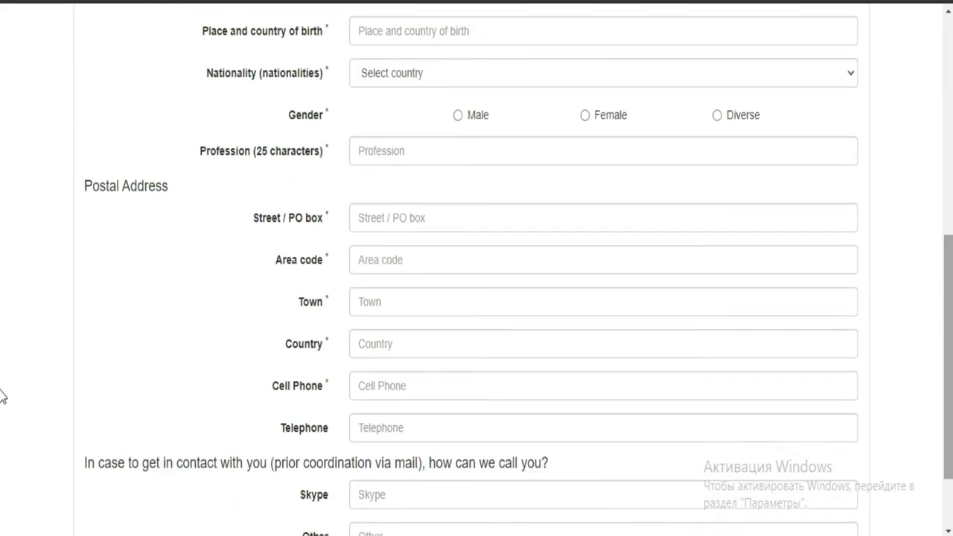
pyautogui.scroll(-1, 2, 424)
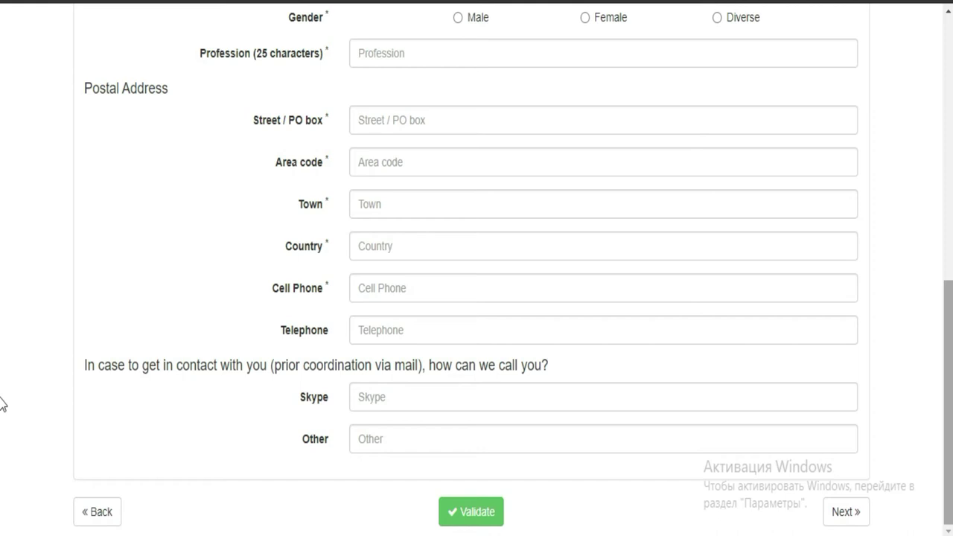
pyautogui.scroll(2, 4, 346)
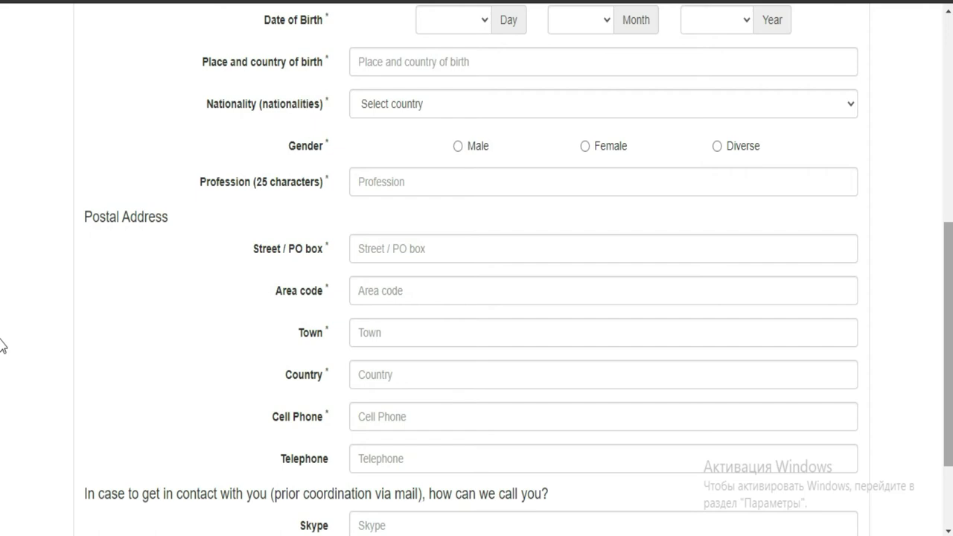
pyautogui.scroll(4, 2, 346)
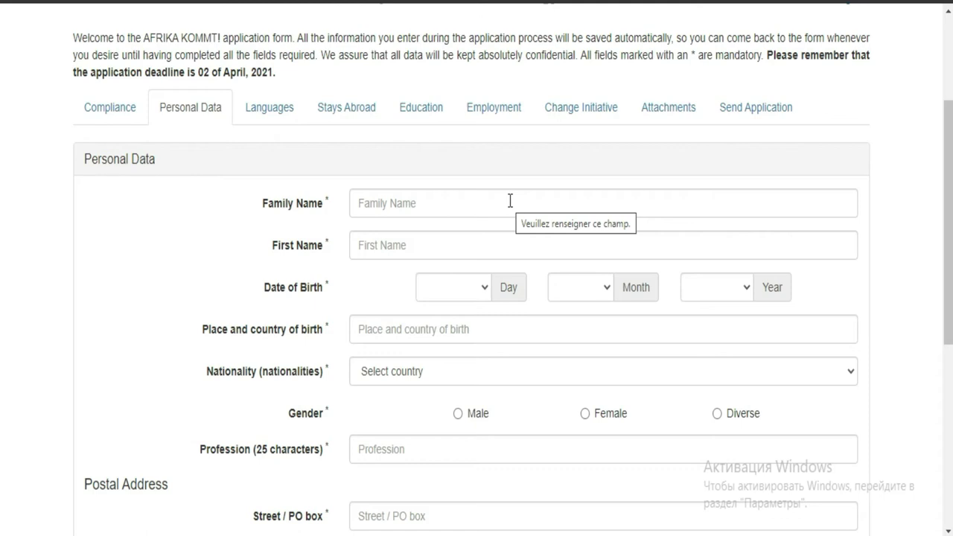
# - Enter the applicant's family name and first name, clearing the autofill suggestions
pyautogui.click(510, 201)
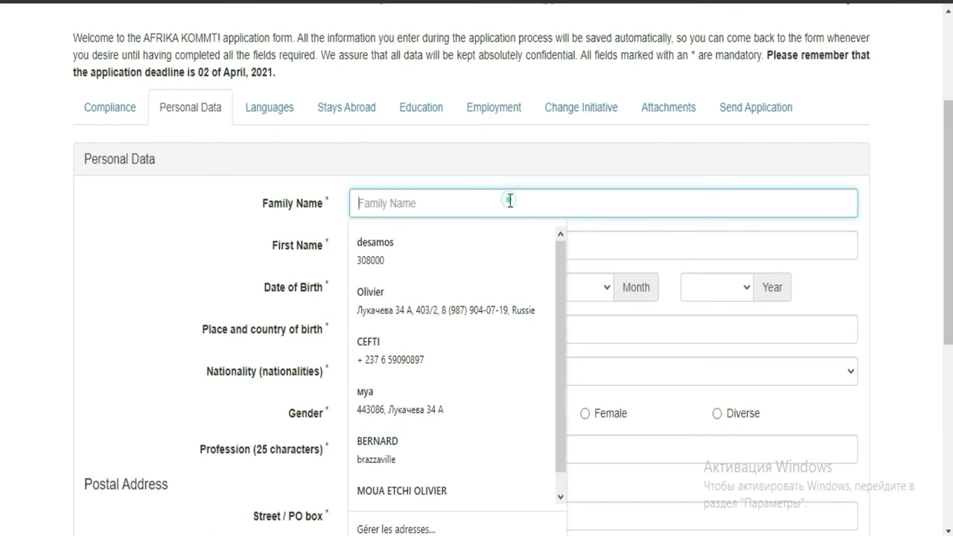
pyautogui.click(186, 207)
pyautogui.click(376, 202)
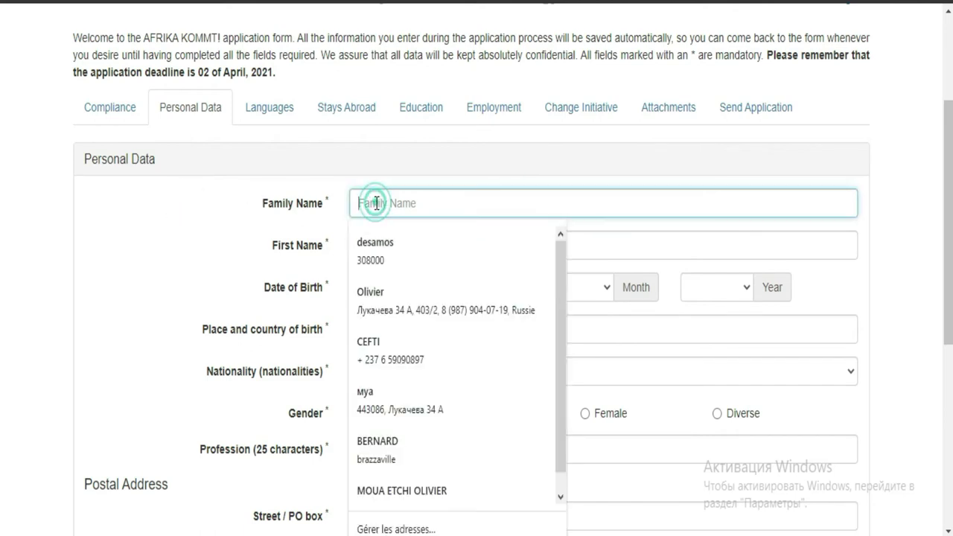
pyautogui.click(187, 217)
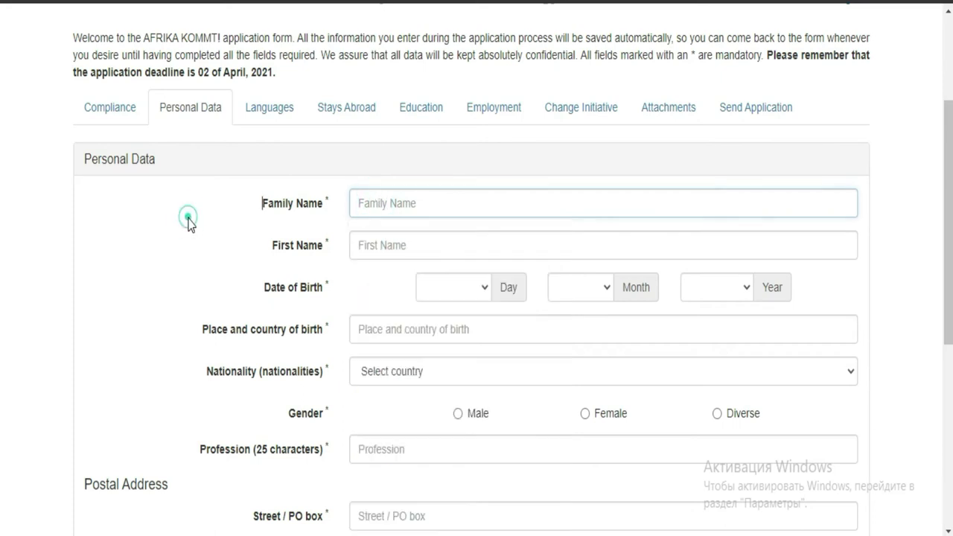
pyautogui.click(426, 199)
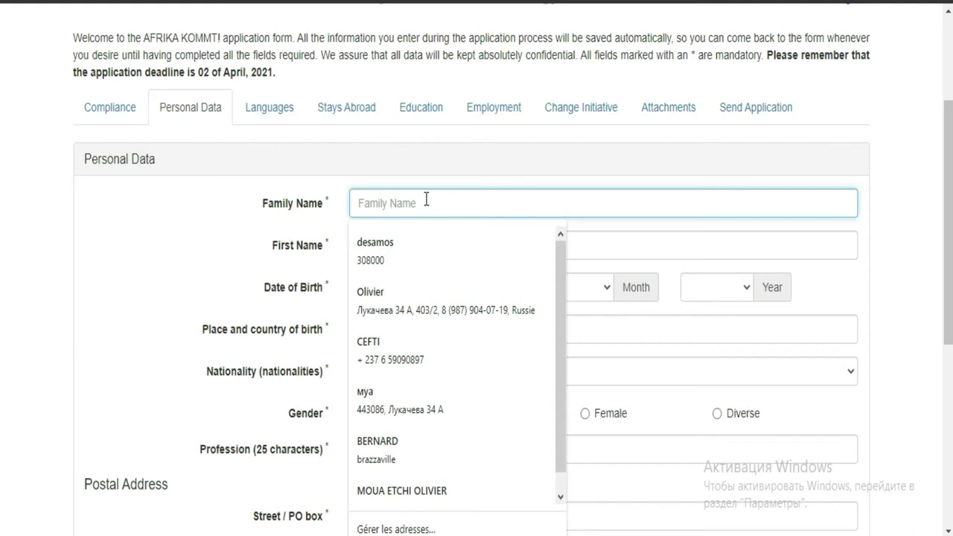
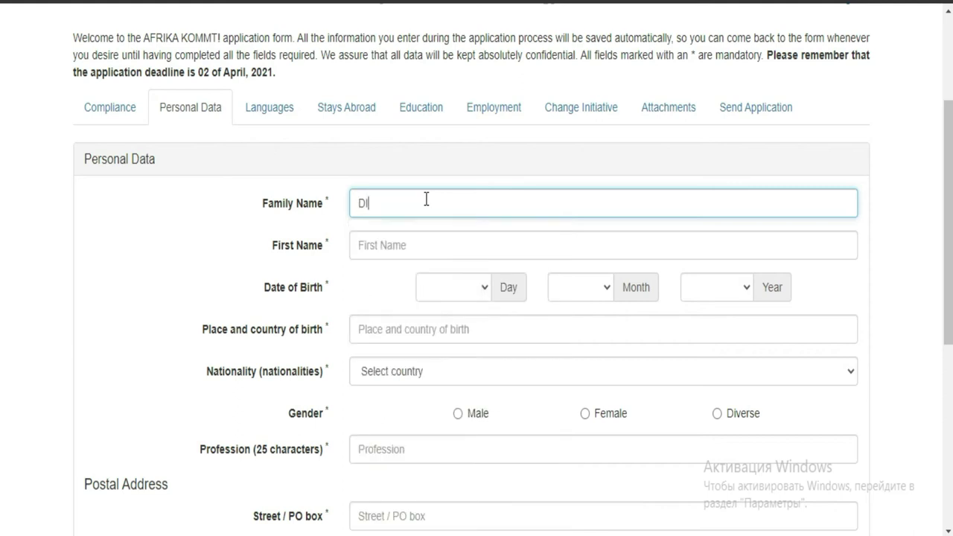
pyautogui.click(413, 243)
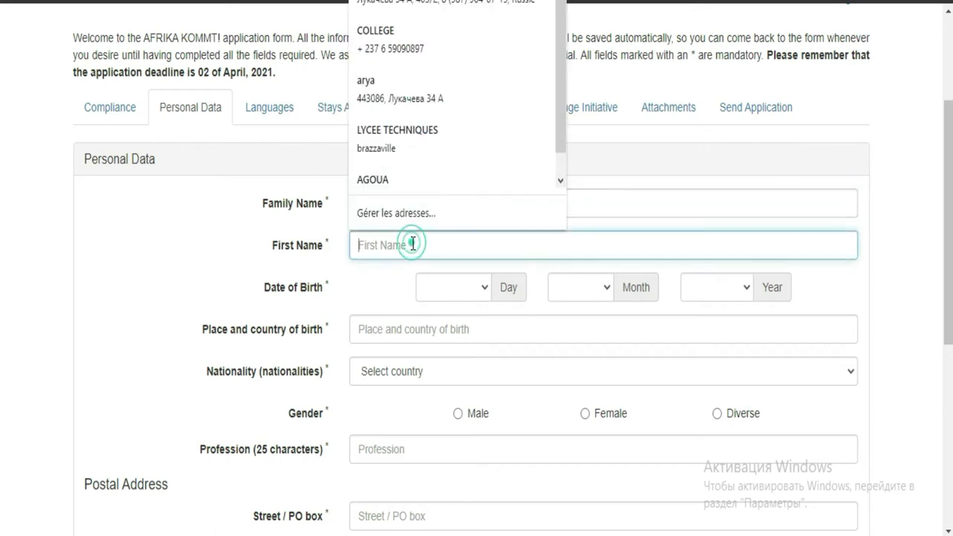
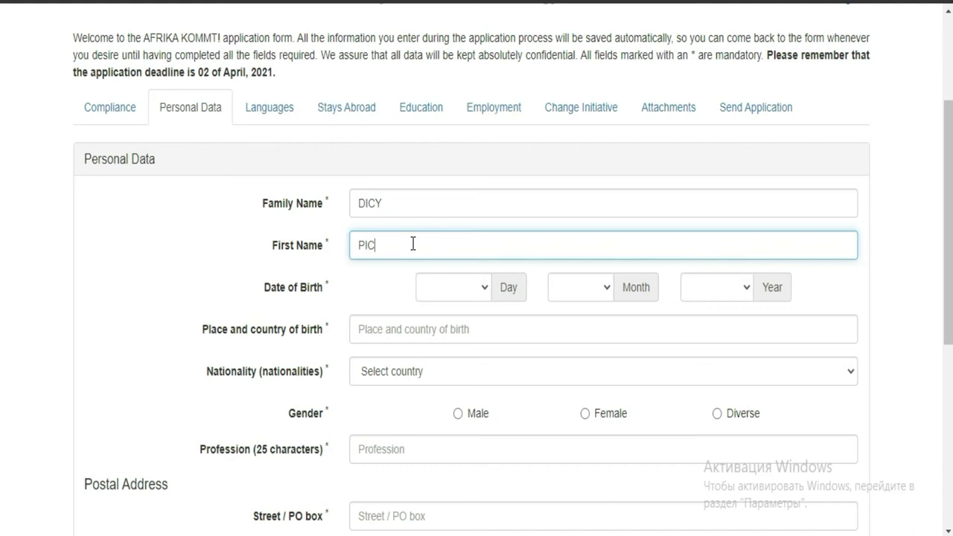
# - Finish the first name and set the birth day to 10
pyautogui.click(502, 288)
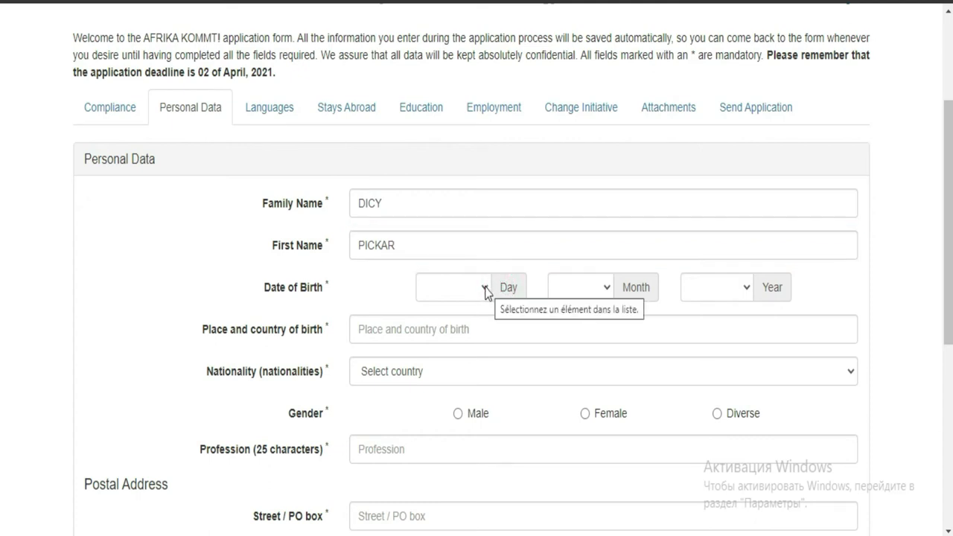
pyautogui.click(484, 288)
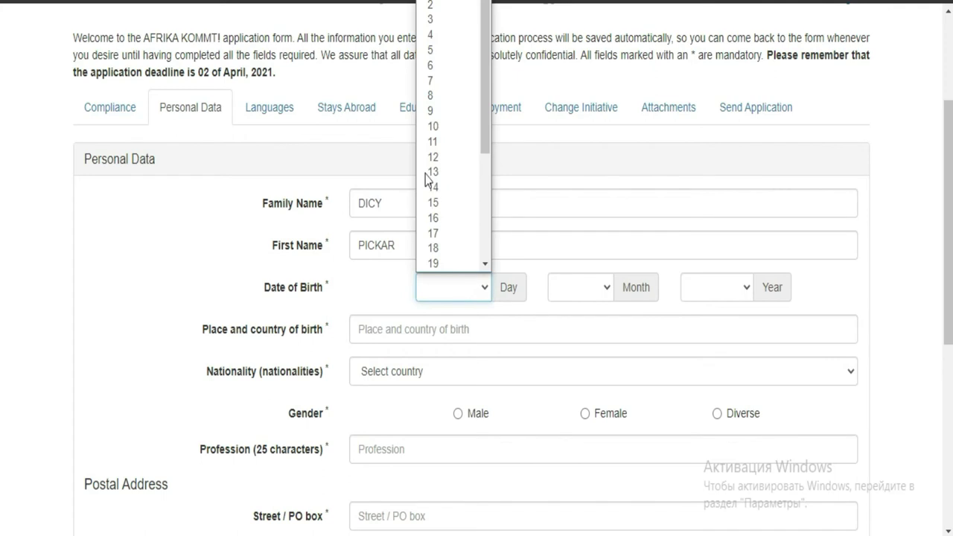
pyautogui.click(442, 126)
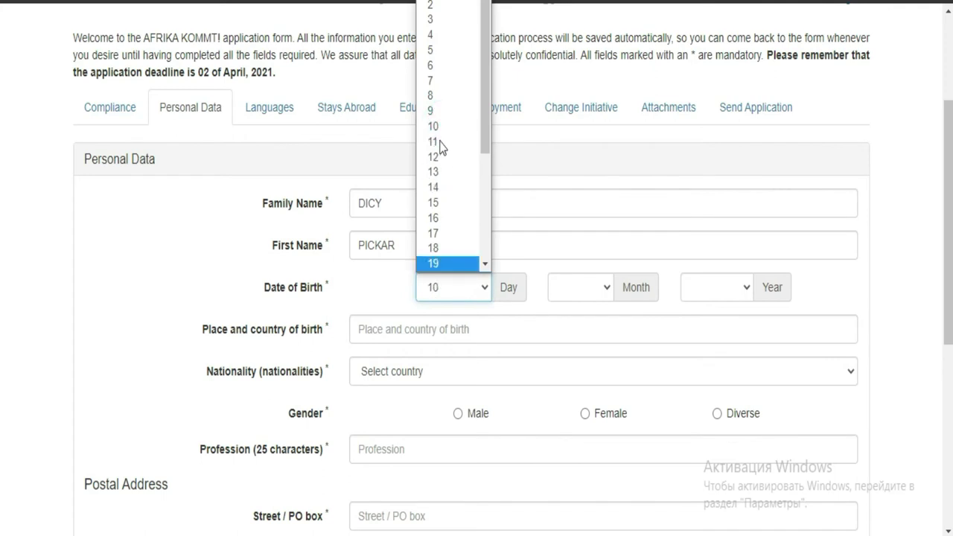
pyautogui.click(611, 289)
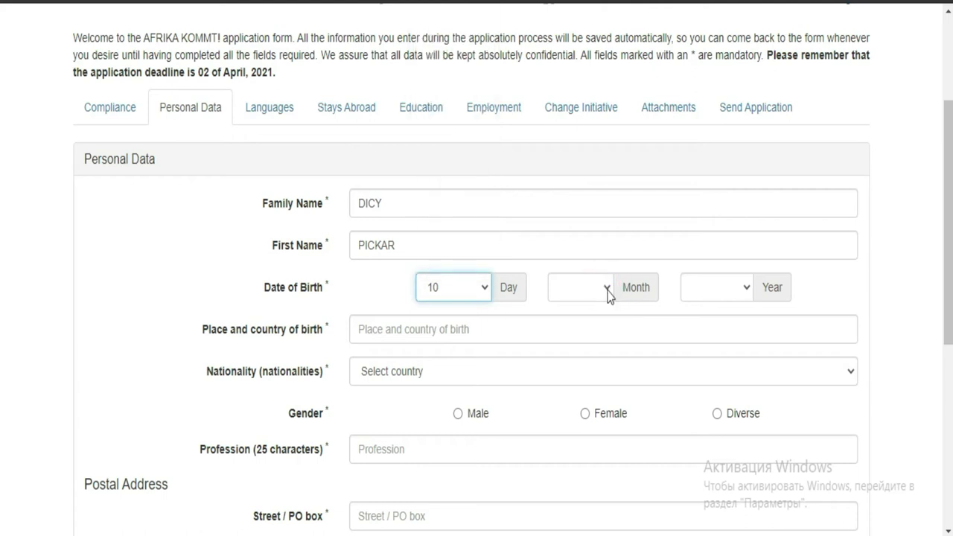
pyautogui.click(607, 290)
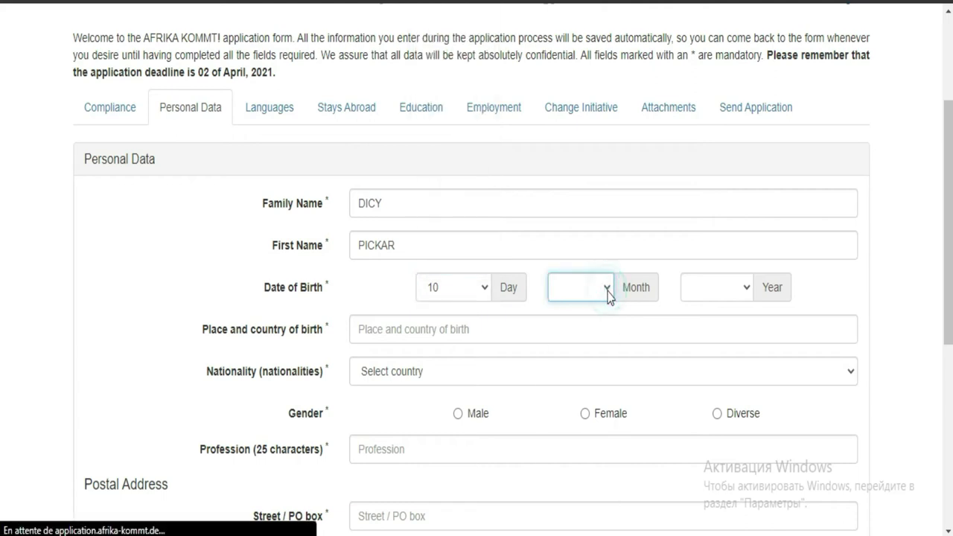
pyautogui.click(609, 295)
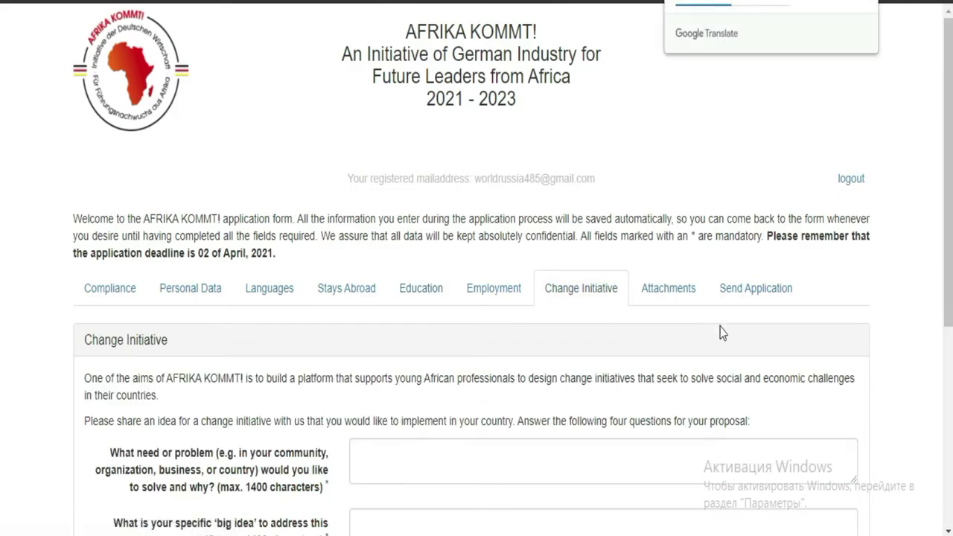
pyautogui.scroll(-2, 2, 207)
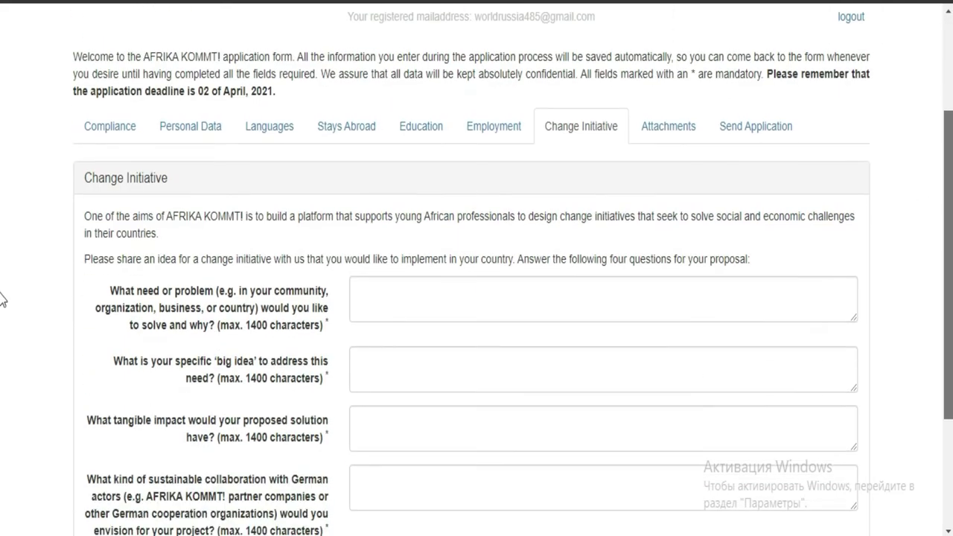
pyautogui.click(187, 124)
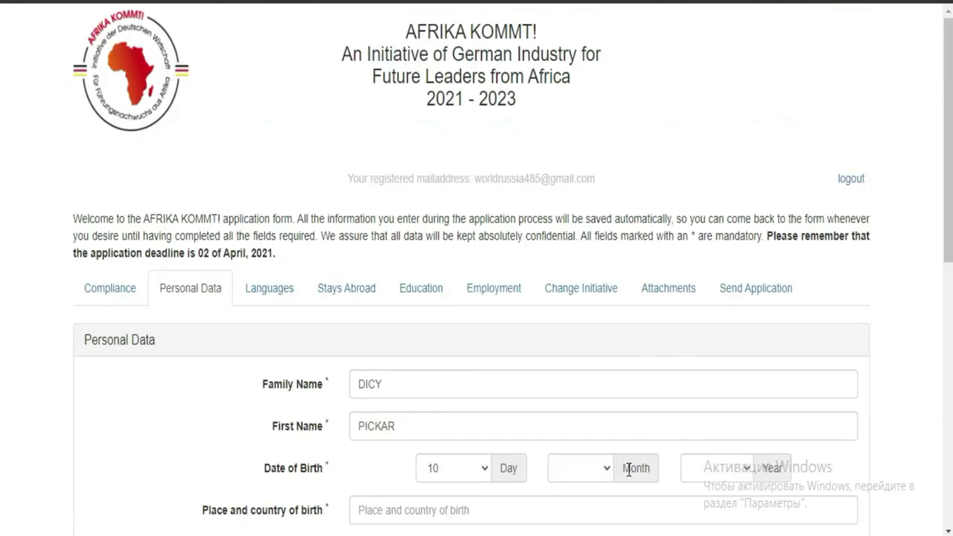
# - Set the birth month to 9 and the birth year to 1994
pyautogui.click(609, 476)
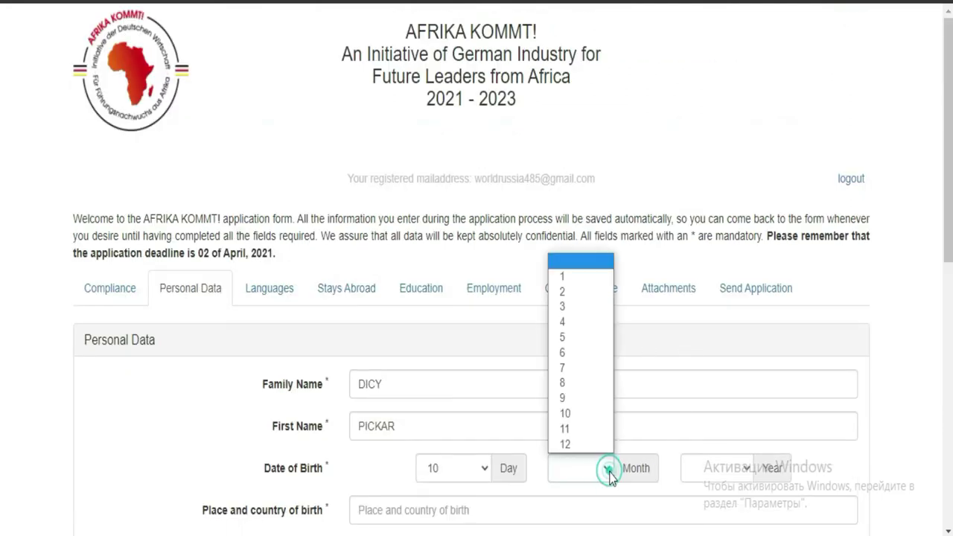
pyautogui.click(568, 396)
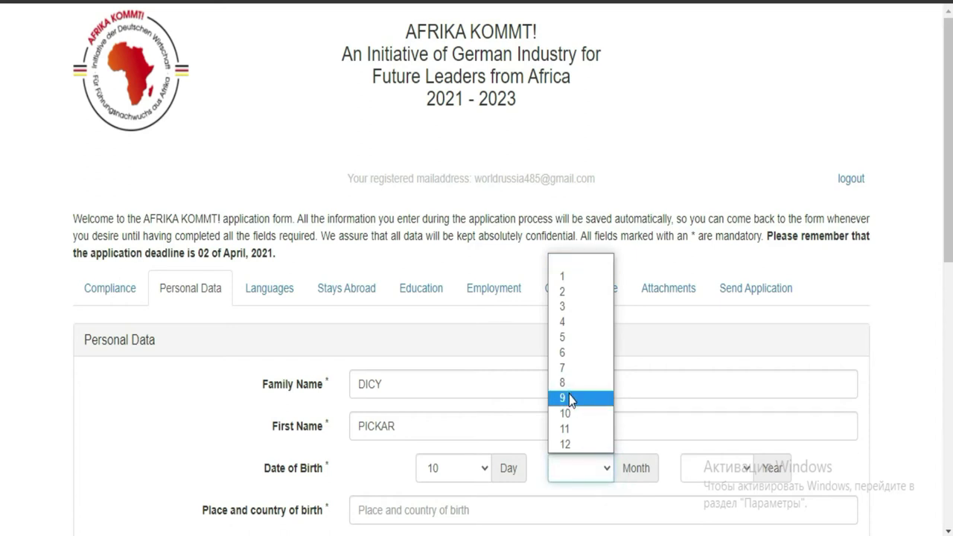
pyautogui.click(568, 398)
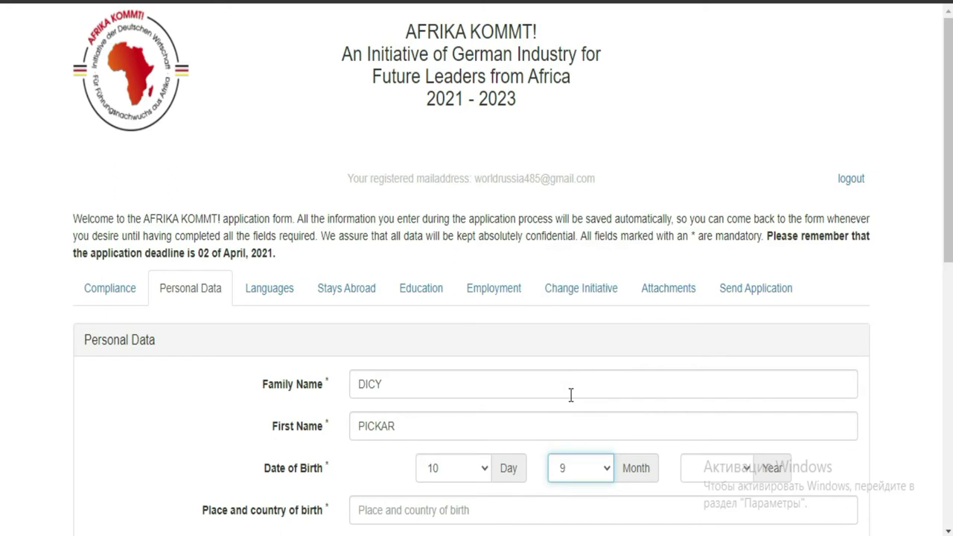
pyautogui.click(752, 470)
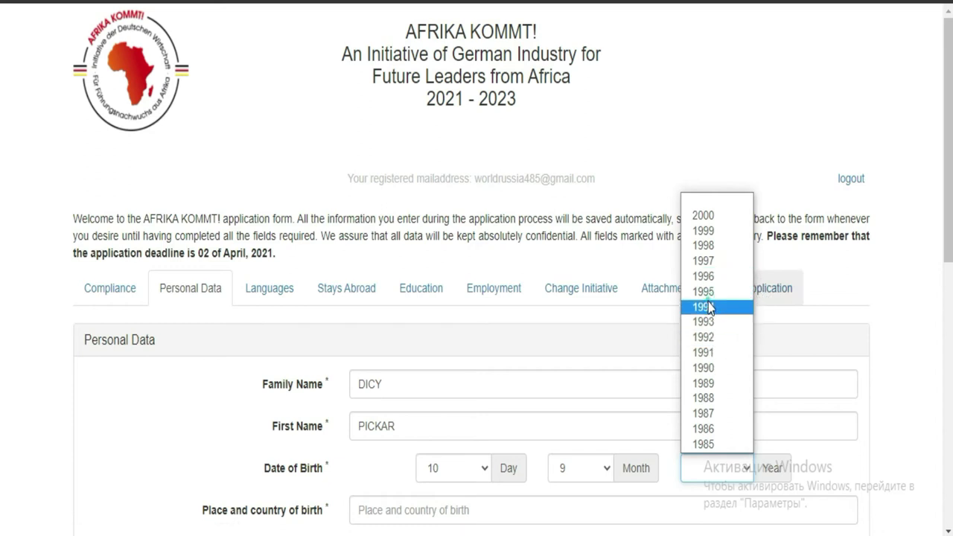
pyautogui.click(707, 307)
pyautogui.scroll(-3, 2, 298)
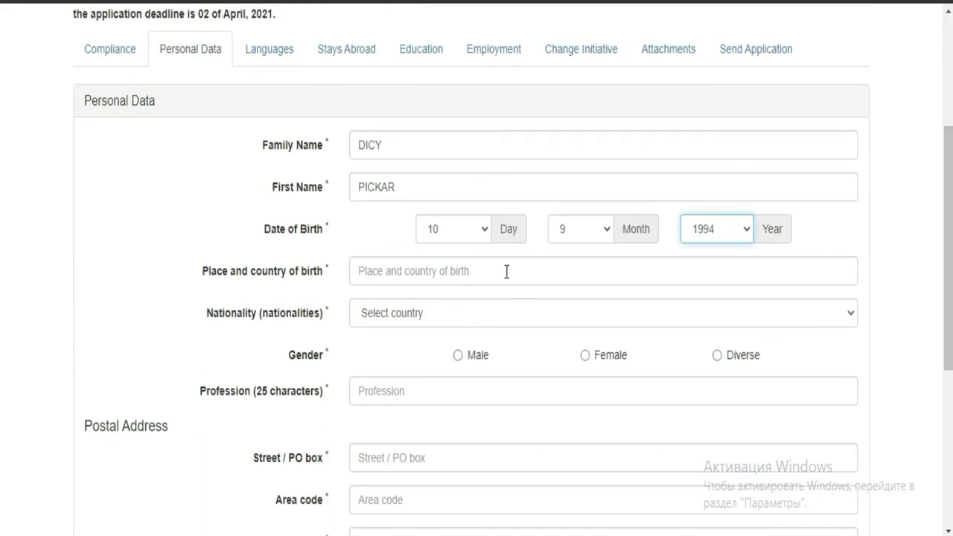
# - Enter 'ABIDJAN (IVORY COAST)' as place and country of birth, then open the nationality list
pyautogui.click(486, 279)
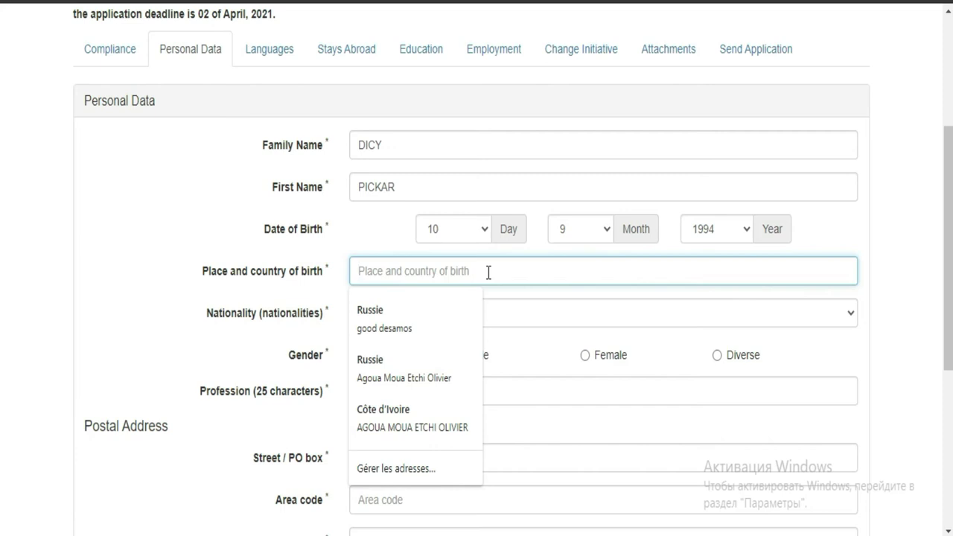
pyautogui.write('ABIDJA')
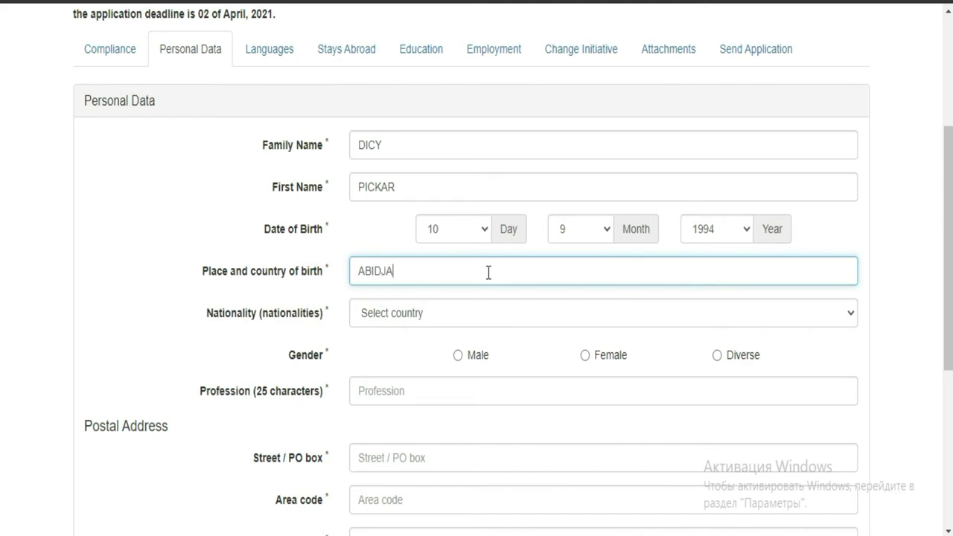
pyautogui.write('N')
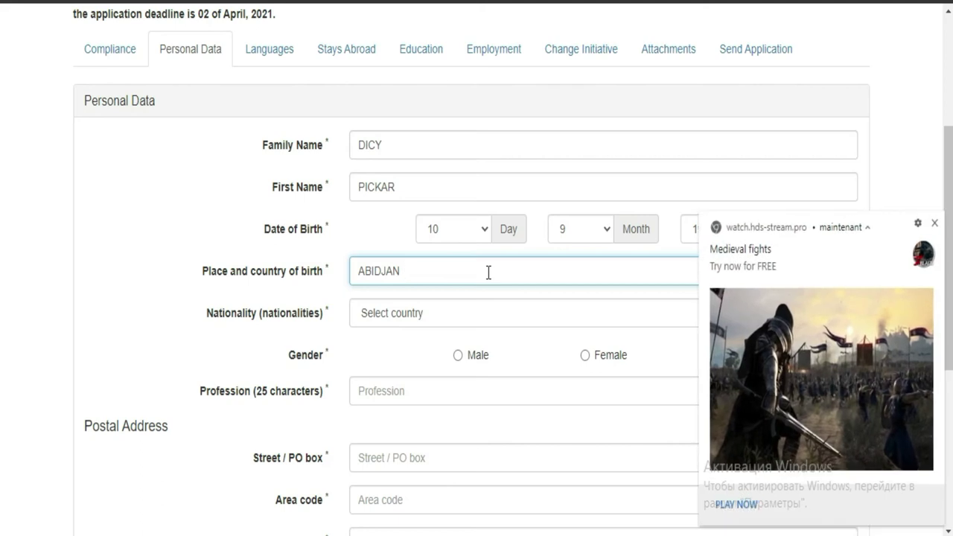
pyautogui.click(934, 223)
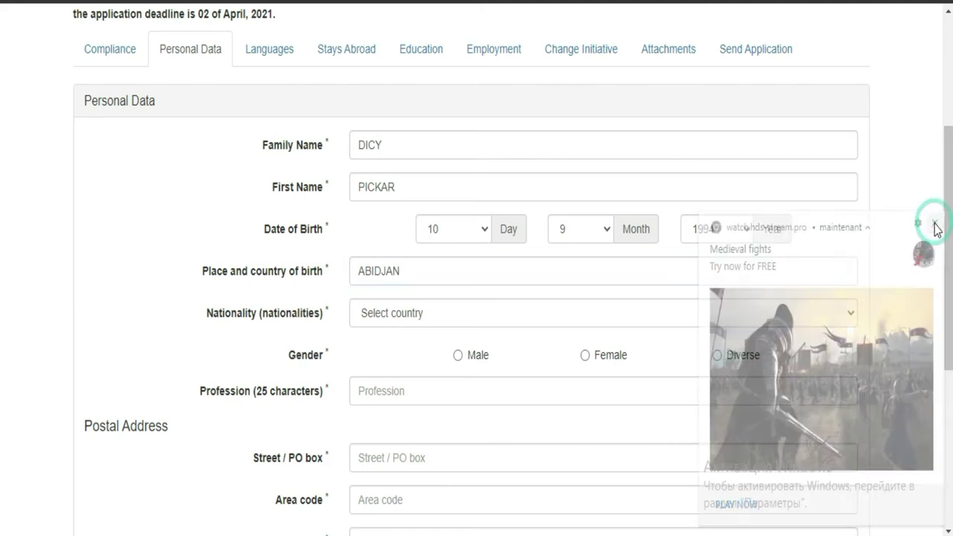
pyautogui.write('(I')
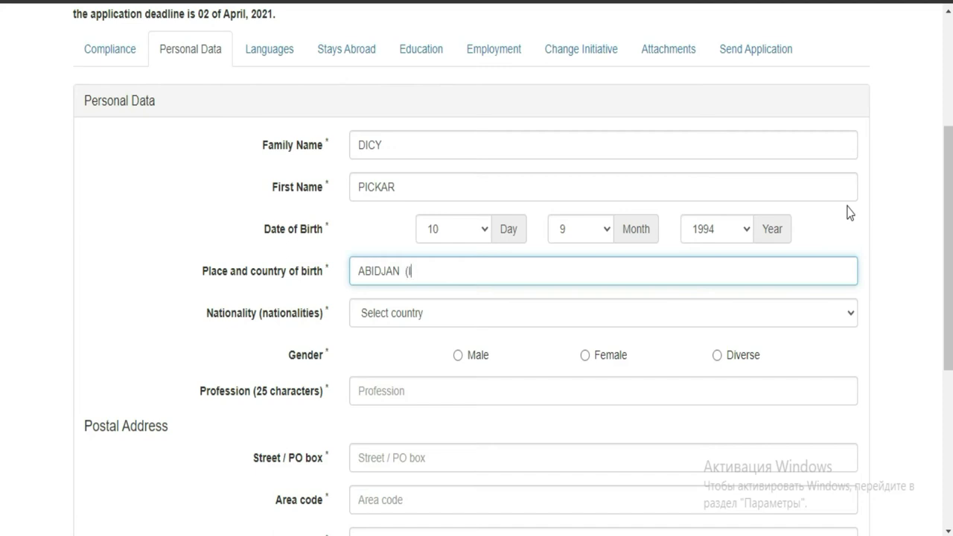
pyautogui.write('VORY COAST_')
pyautogui.press('BackSpace')
pyautogui.write(')')
pyautogui.click(541, 314)
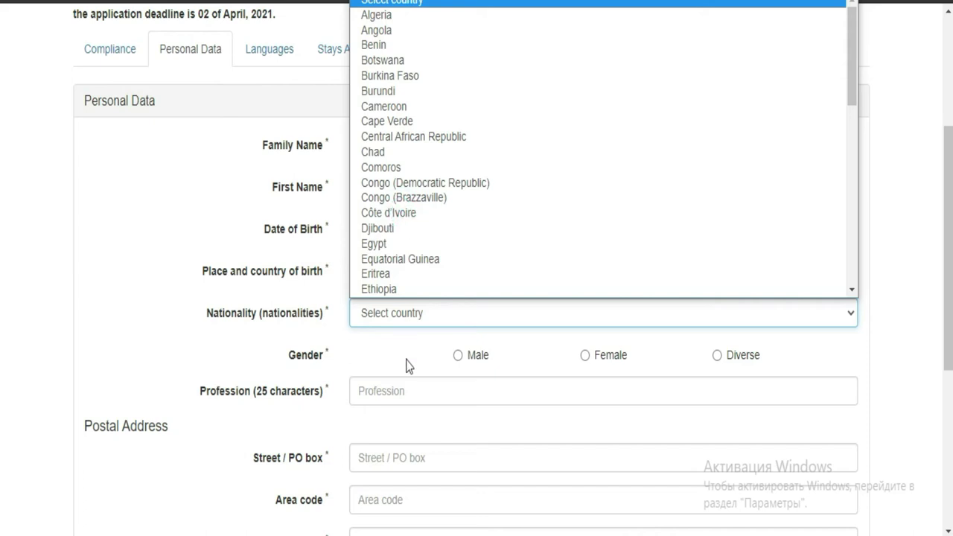
# - Mark gender as Male, pick Côte d'Ivoire as nationality, and keep the page in English
pyautogui.click(457, 357)
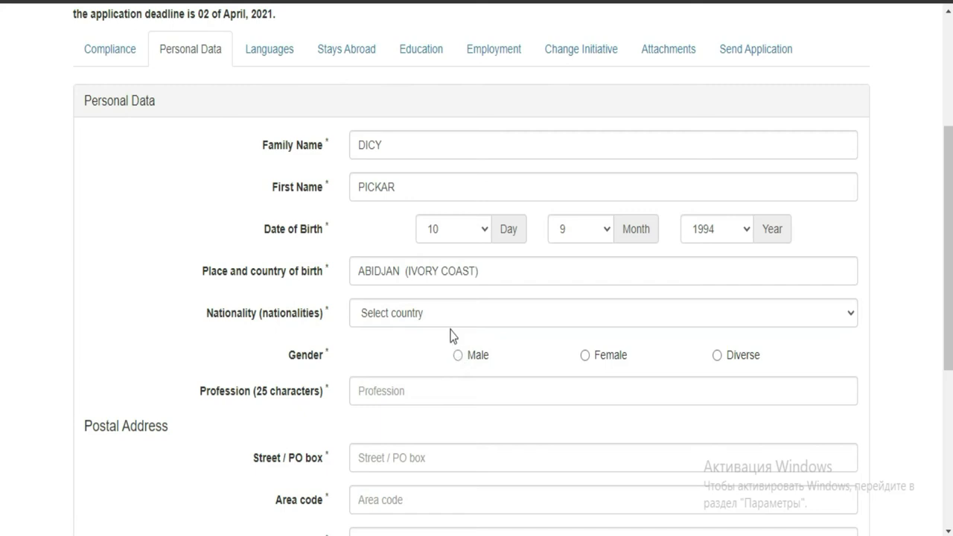
pyautogui.click(449, 320)
pyautogui.click(450, 327)
pyautogui.press('space')
pyautogui.hotkey('shift', 'Tab')
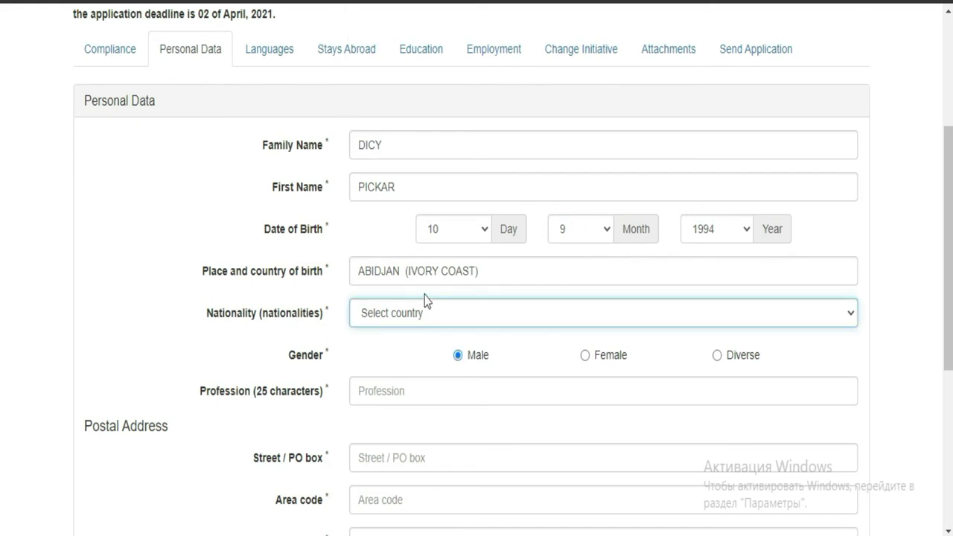
pyautogui.click(434, 316)
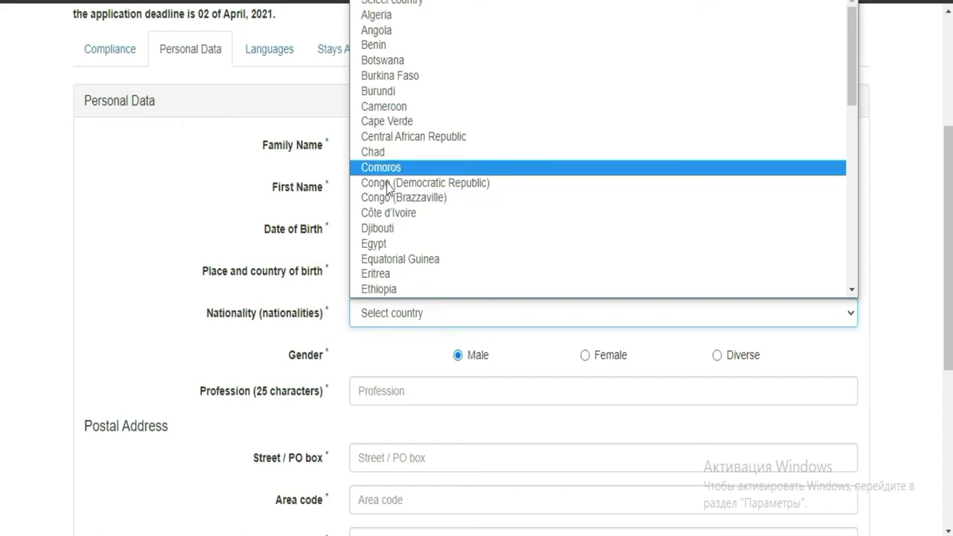
pyautogui.click(383, 213)
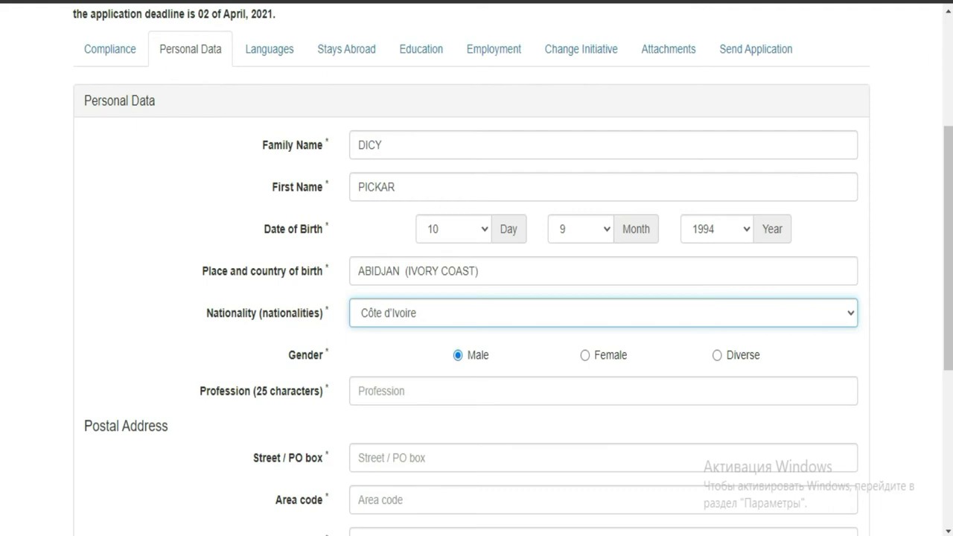
pyautogui.click(702, 0)
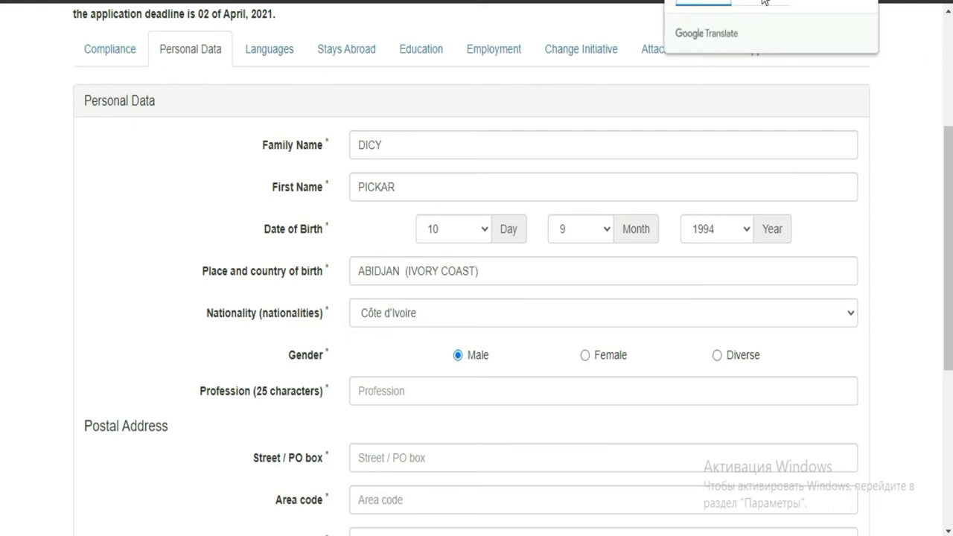
pyautogui.click(698, 0)
# - Enter STAGAIRE in the Profession field
pyautogui.click(402, 397)
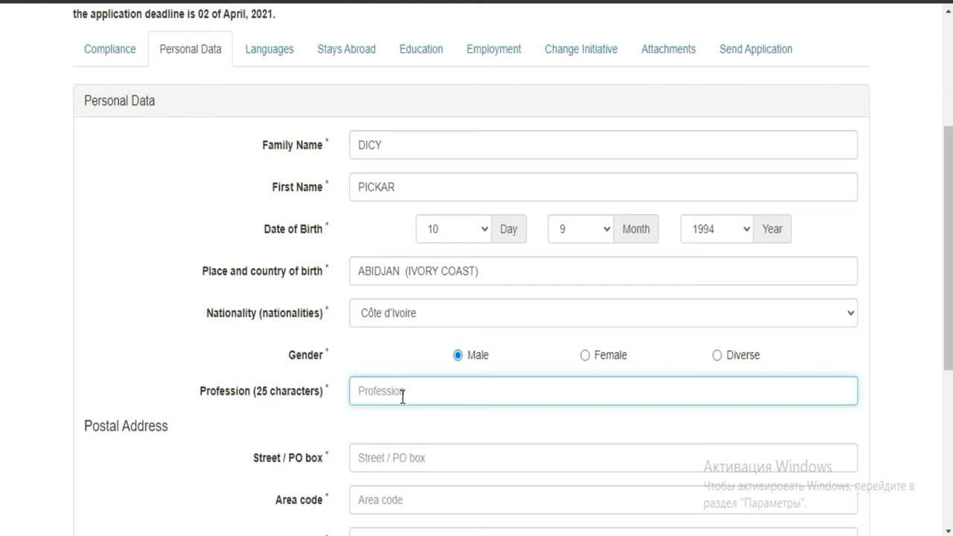
pyautogui.write('STAGAIRE')
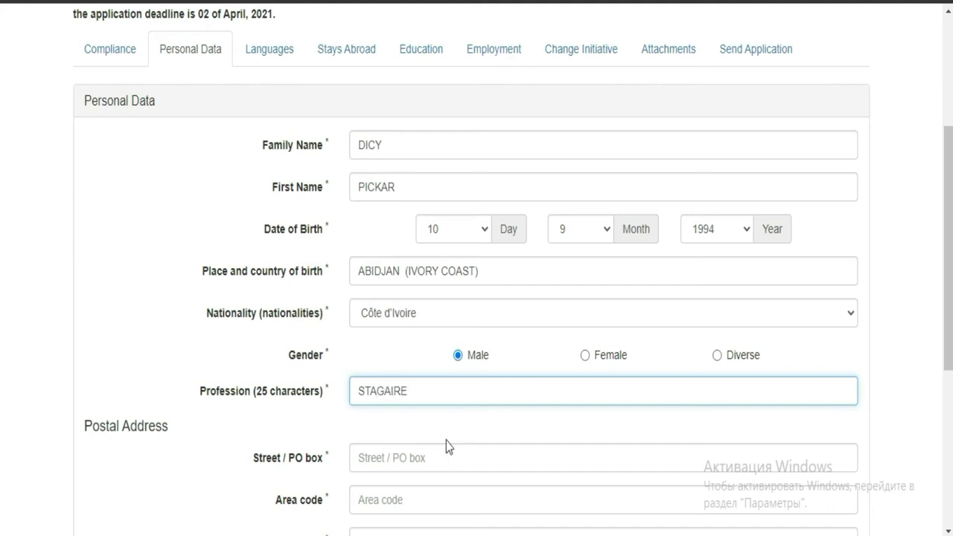
# - Enter the applicant's PO box address in Street / PO box and set the area code to +225
pyautogui.scroll(-2, 2, 244)
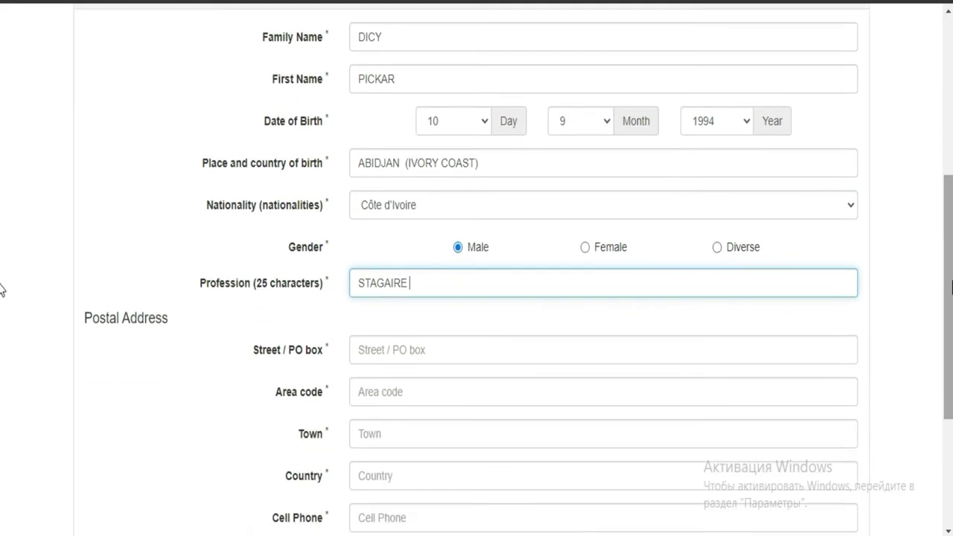
pyautogui.click(536, 354)
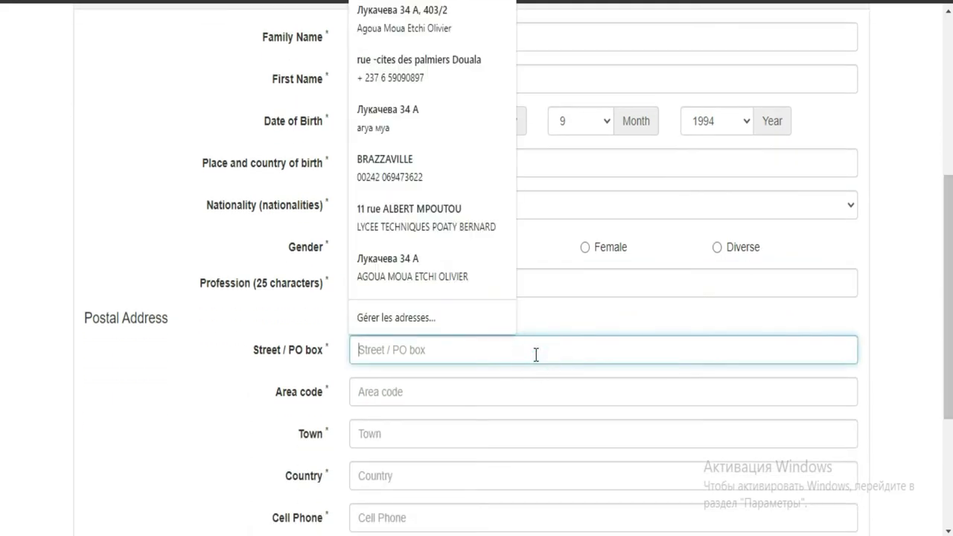
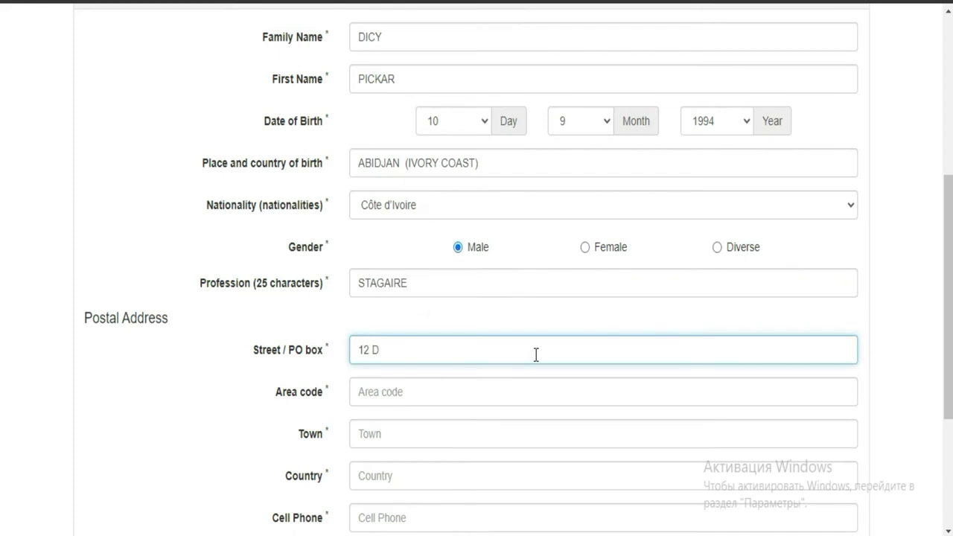
pyautogui.click(479, 394)
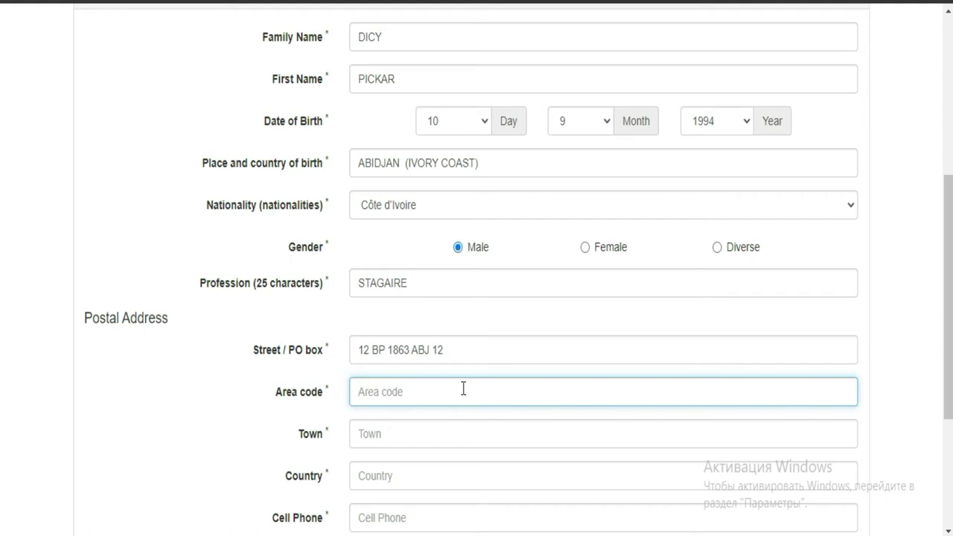
pyautogui.write('+225')
# - Enter ABIDJAN as the town and IVORY COAST as the country
pyautogui.click(409, 439)
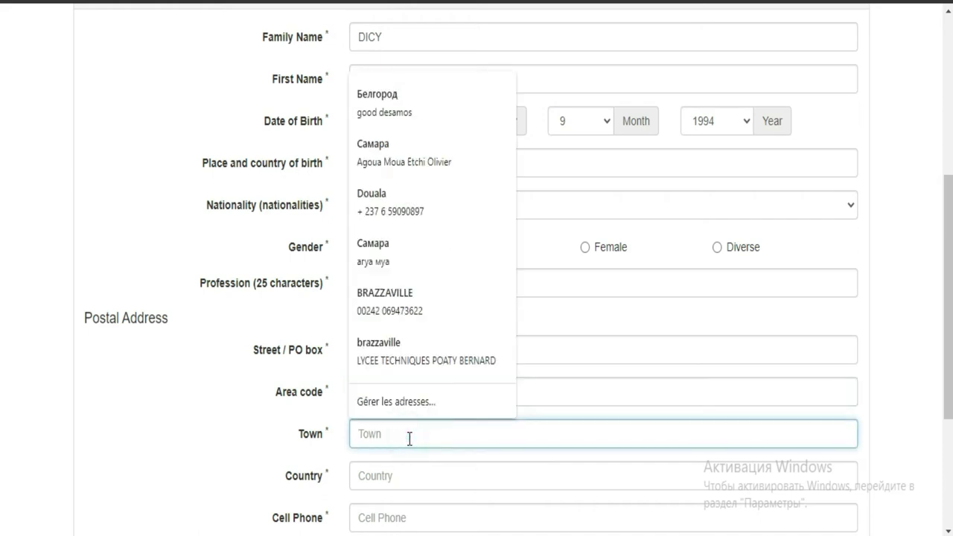
pyautogui.write('A')
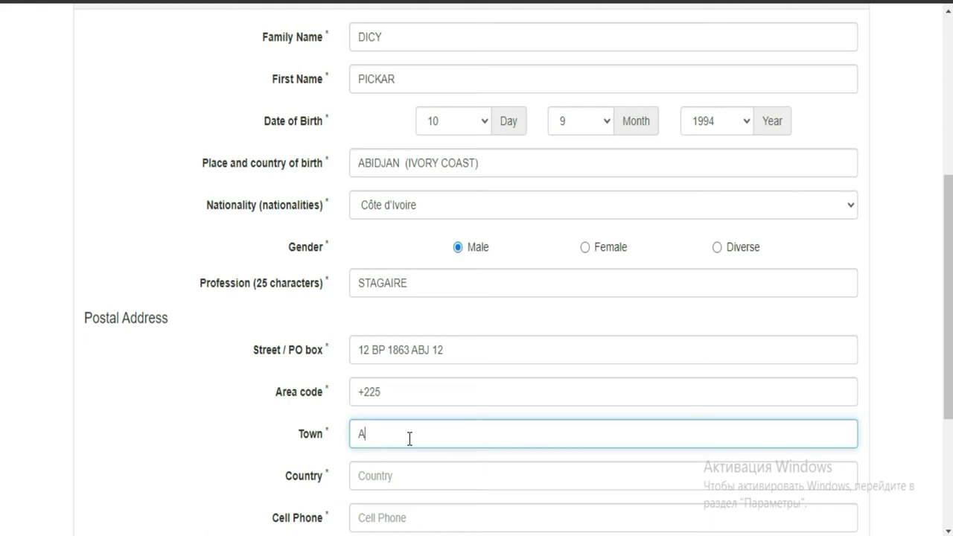
pyautogui.write('BIDH')
pyautogui.press('BackSpace')
pyautogui.write('JAN')
pyautogui.click(399, 479)
pyautogui.write('I')
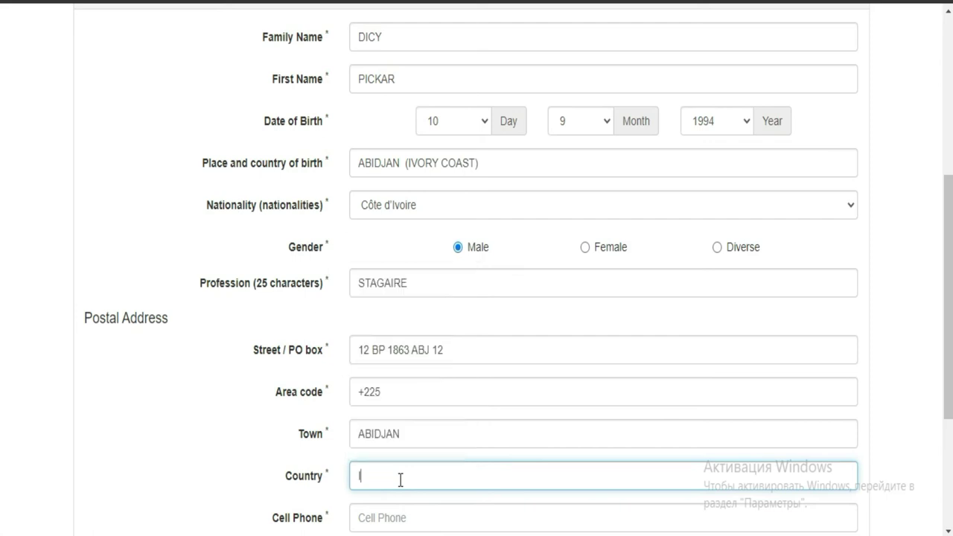
pyautogui.write('VORY COAST')
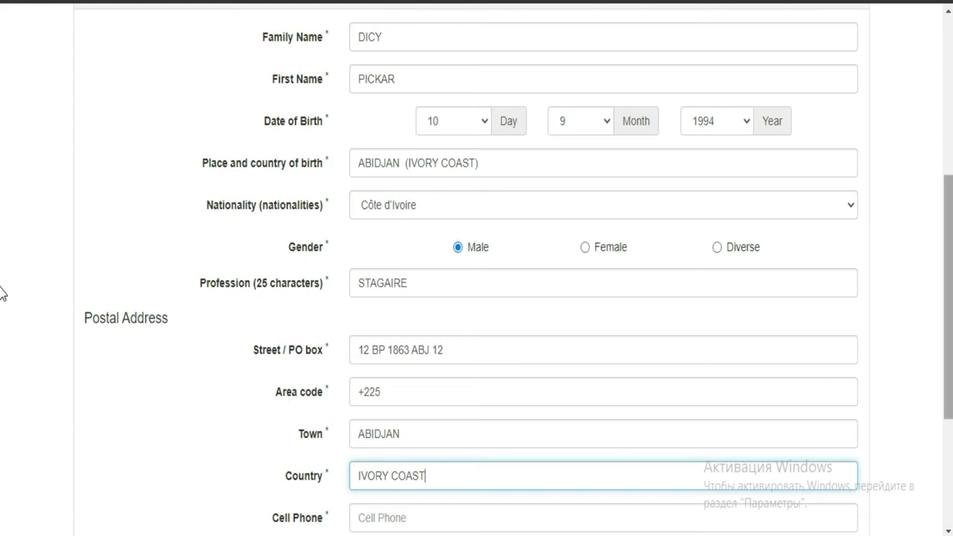
# - Fill in the applicant's mobile number in the Cell Phone field
pyautogui.scroll(-2, 2, 313)
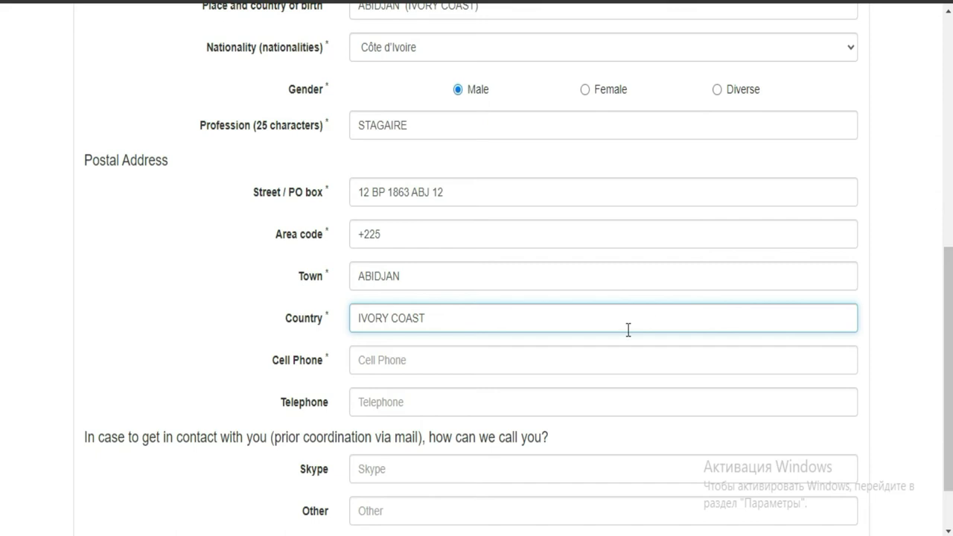
pyautogui.click(435, 362)
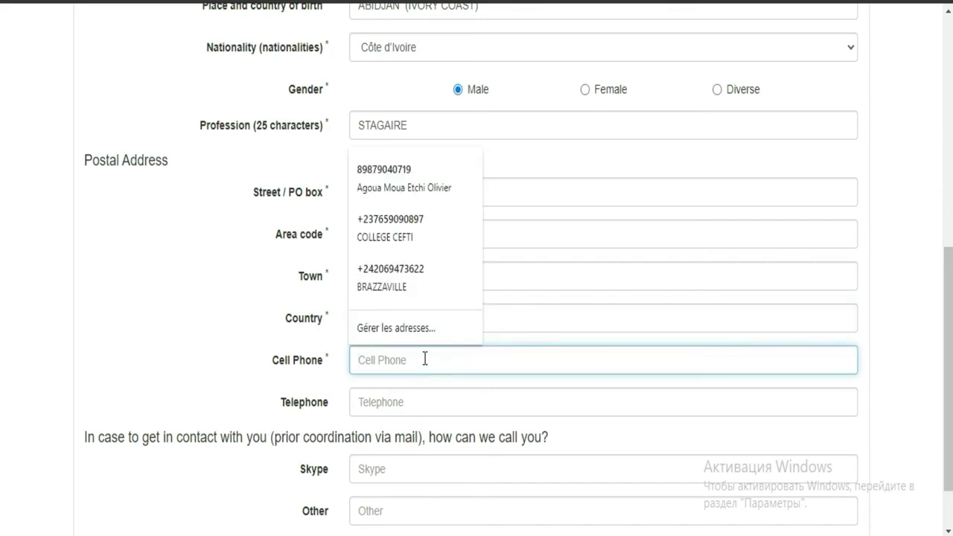
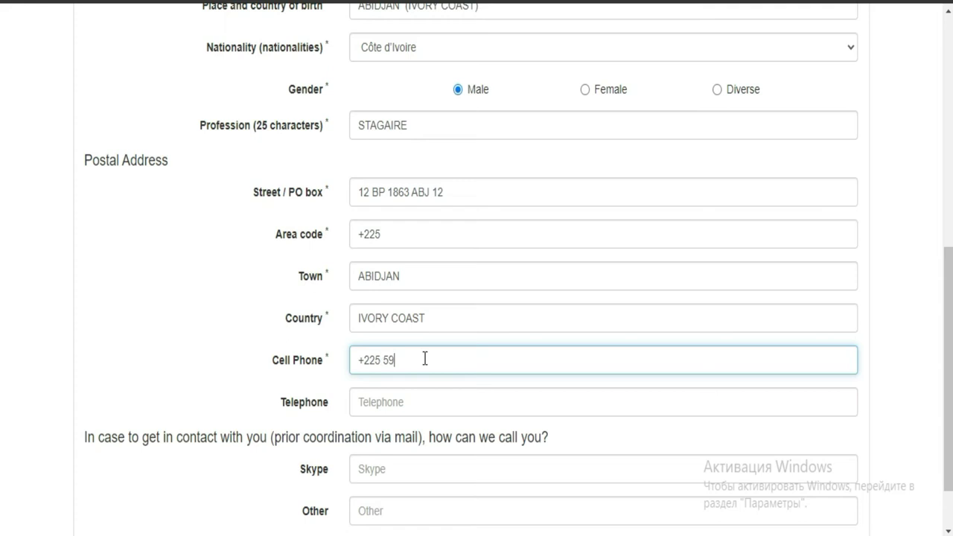
pyautogui.click(421, 402)
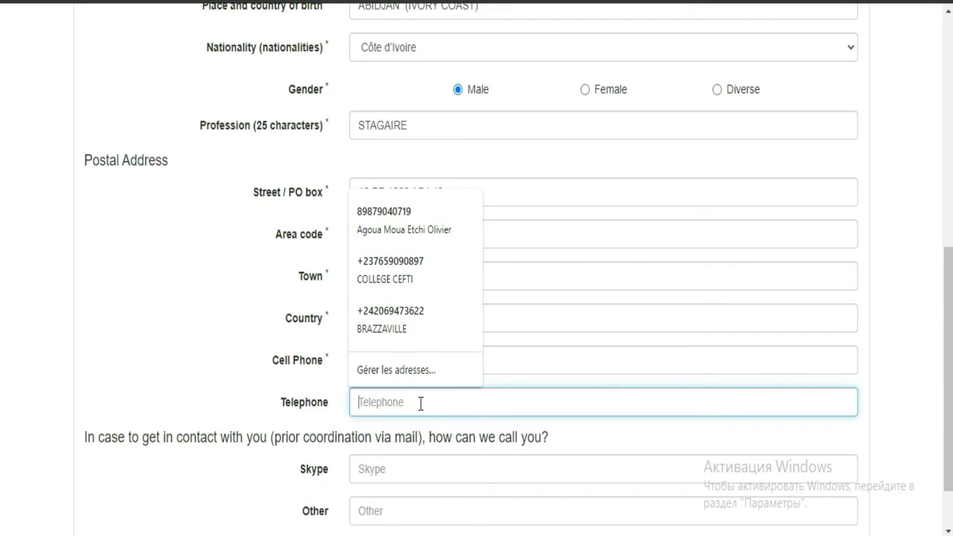
pyautogui.scroll(-1, 2, 346)
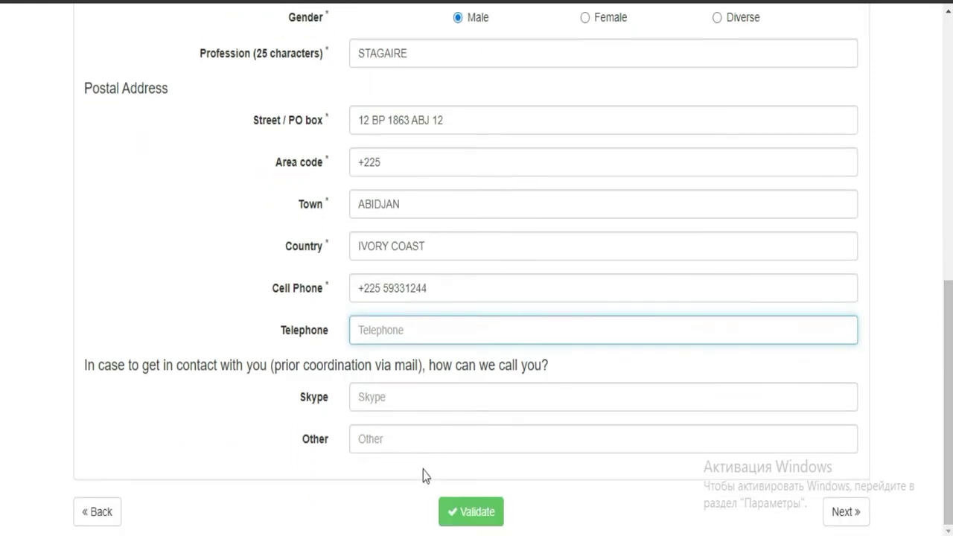
# - Validate Personal Data and highlight the 'Data validated successfully in this section' message
pyautogui.click(489, 516)
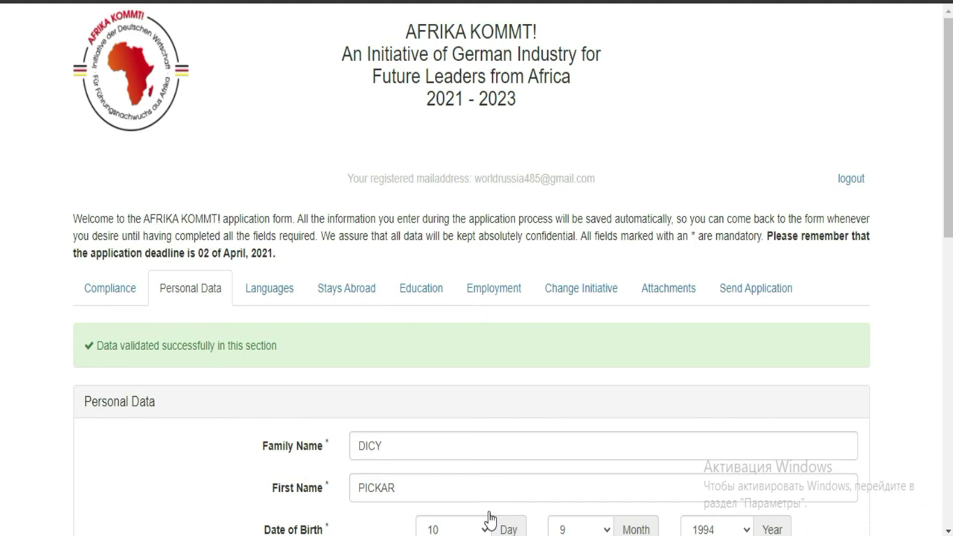
pyautogui.moveTo(947, 130); pyautogui.dragTo(941, 457)
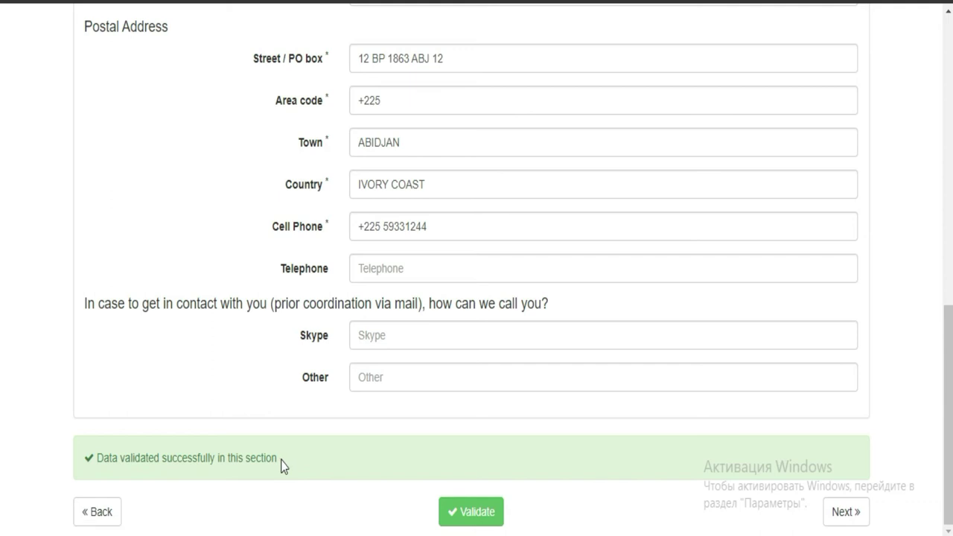
pyautogui.moveTo(280, 458); pyautogui.dragTo(45, 450)
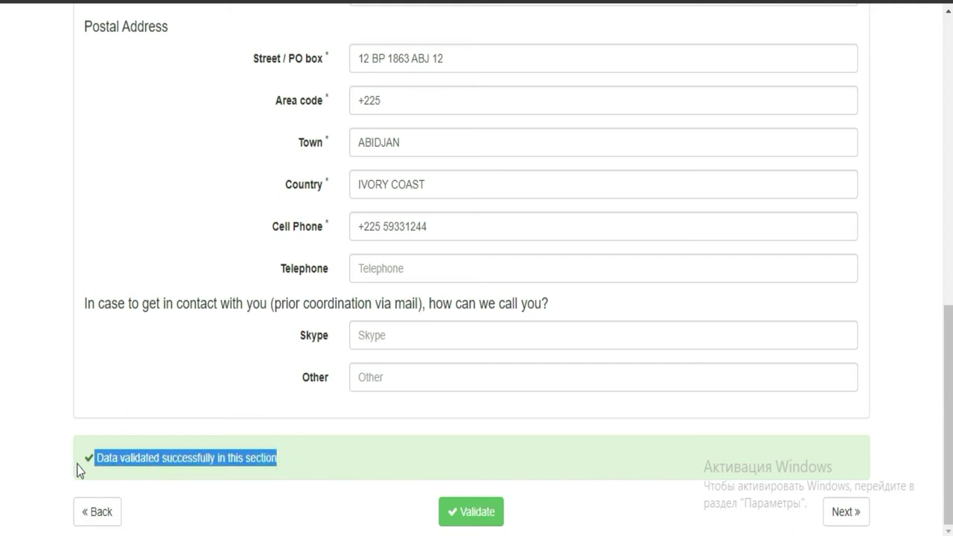
# - In the Languages section, set English to 'Able to speak / read / write fluently'
pyautogui.click(829, 521)
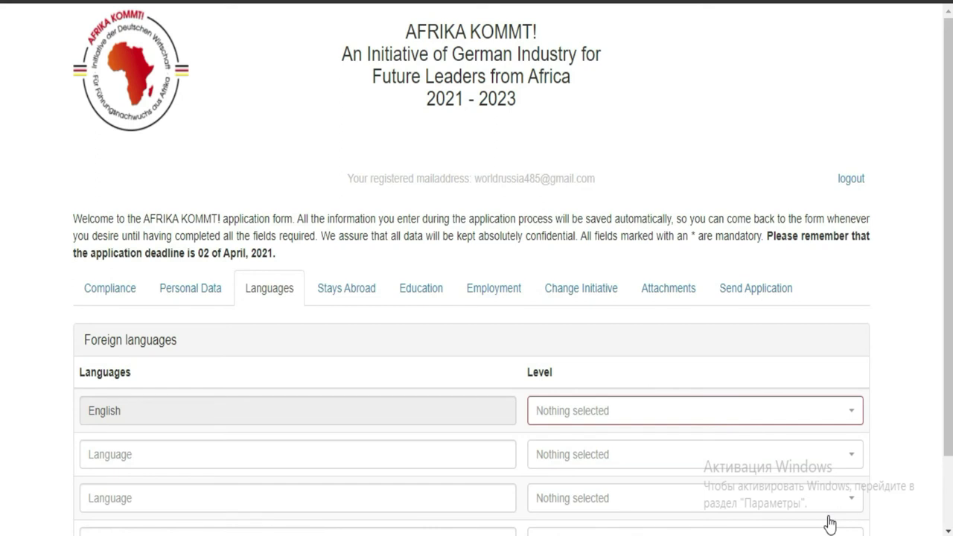
pyautogui.scroll(-1, 1, 400)
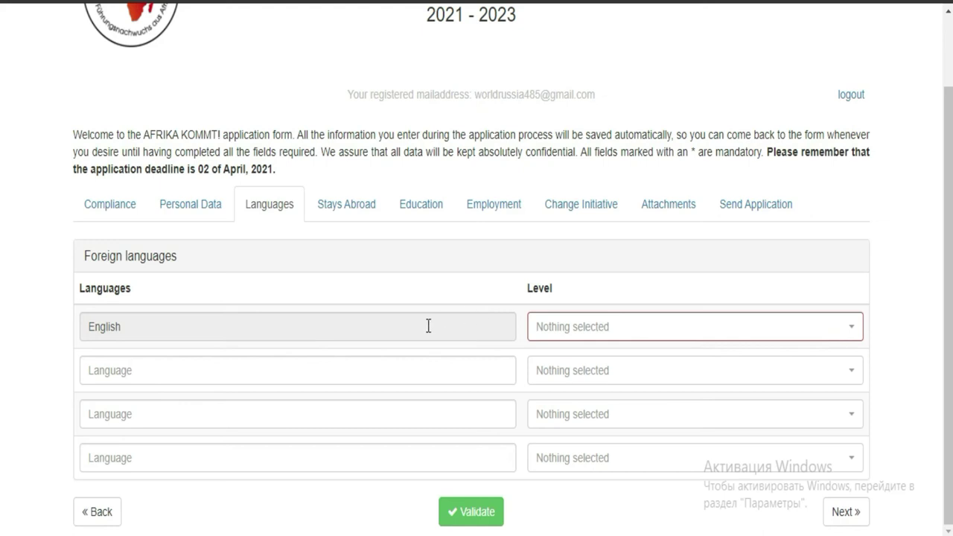
pyautogui.click(730, 326)
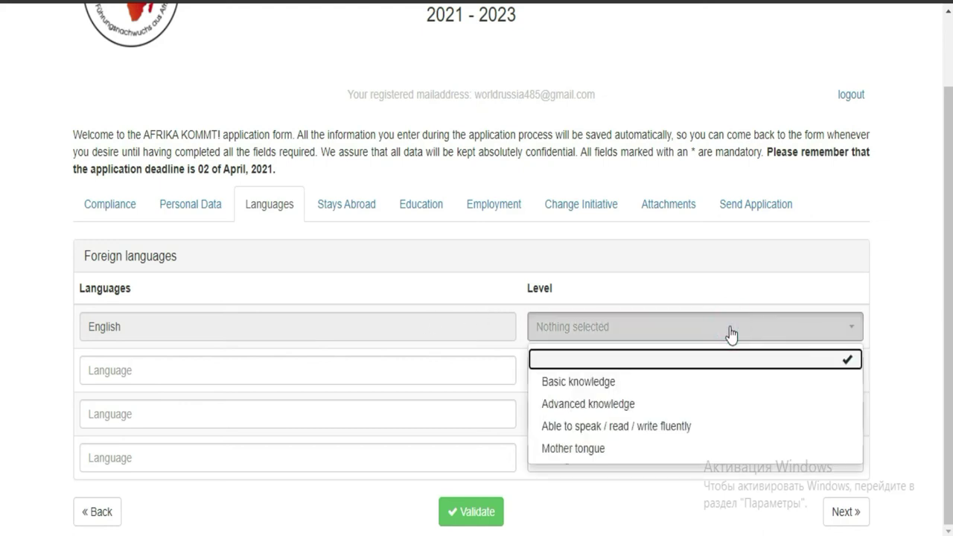
pyautogui.click(659, 384)
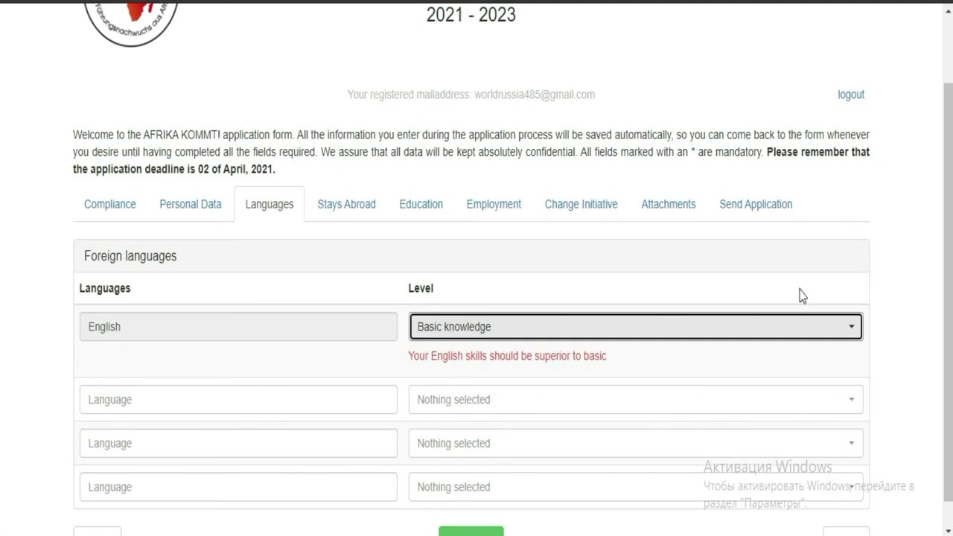
pyautogui.click(810, 331)
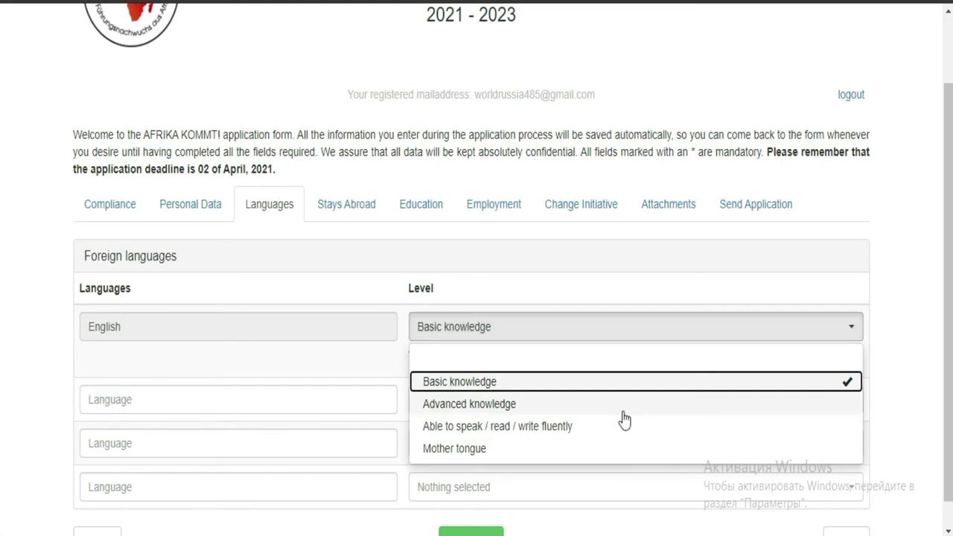
pyautogui.click(523, 427)
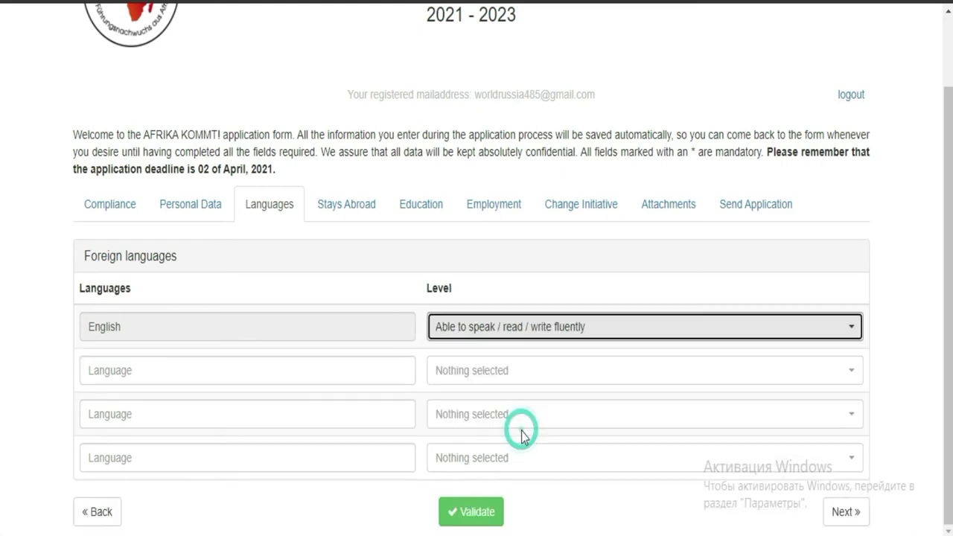
pyautogui.click(677, 332)
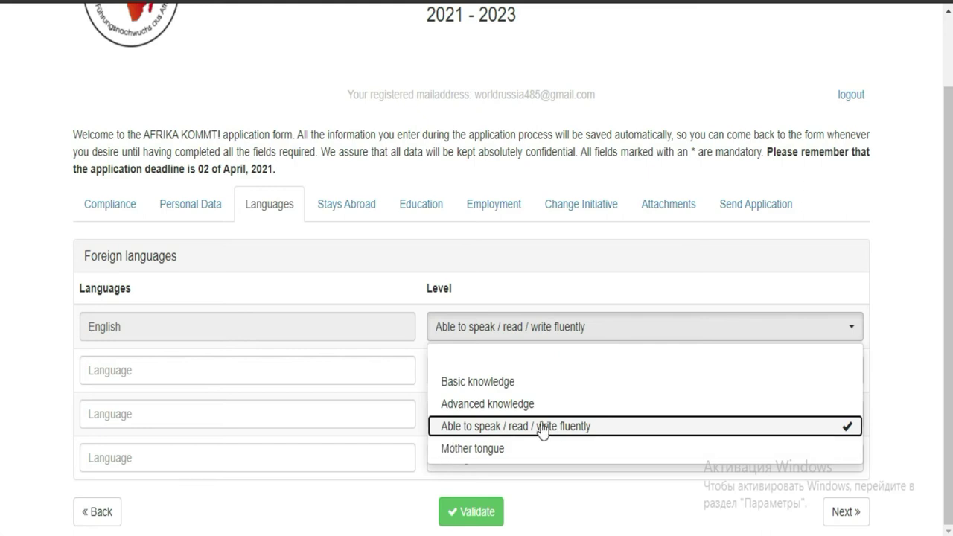
pyautogui.click(356, 371)
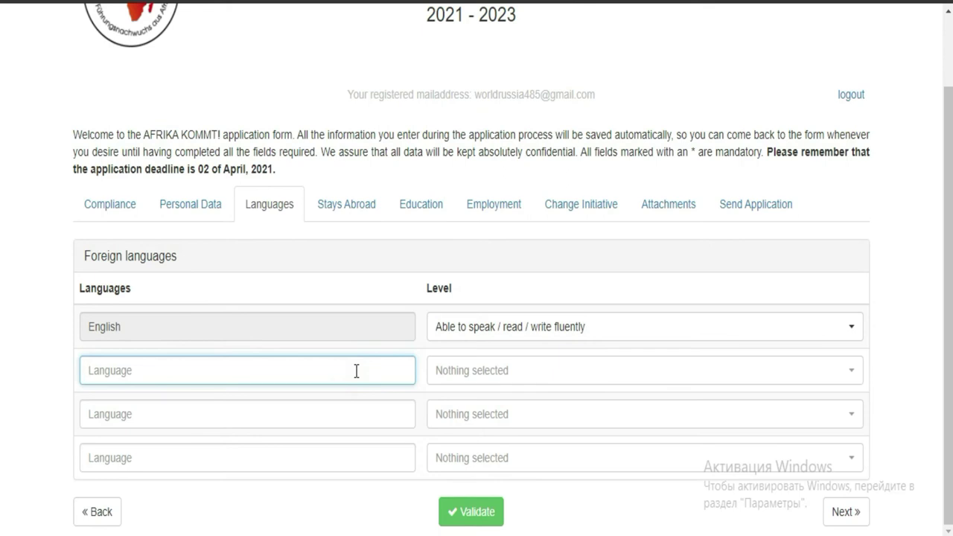
# - Add FRENCH as the second language at Advanced knowledge level
pyautogui.write('FRENCH')
pyautogui.click(526, 376)
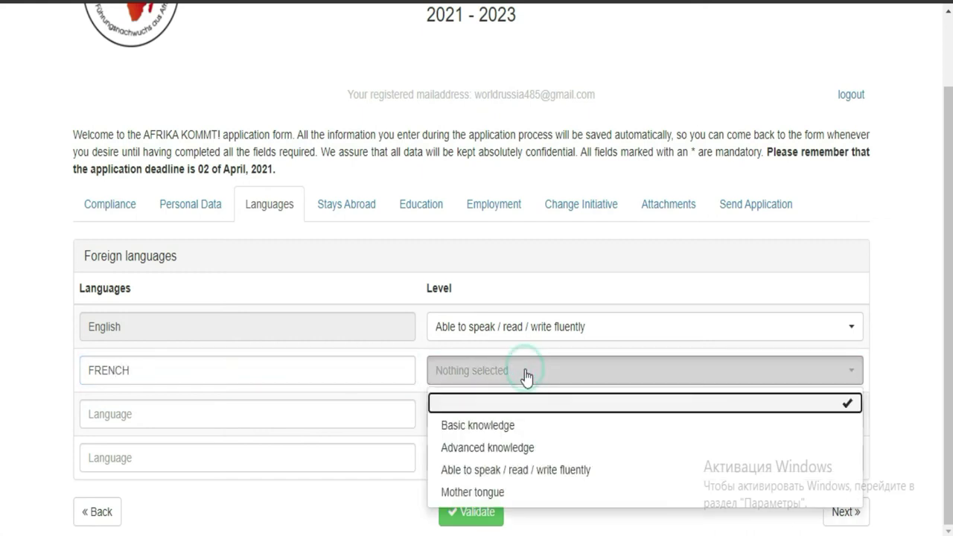
pyautogui.click(496, 425)
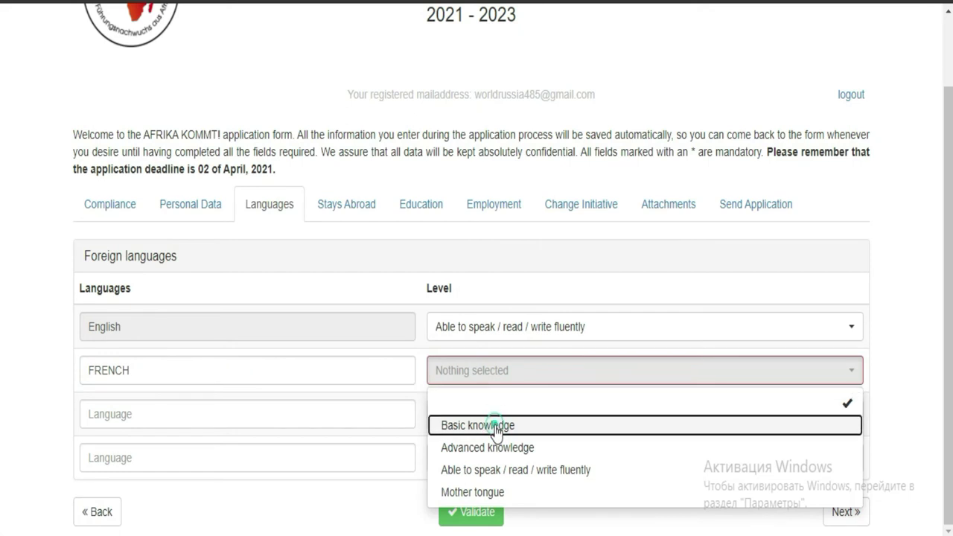
pyautogui.click(537, 376)
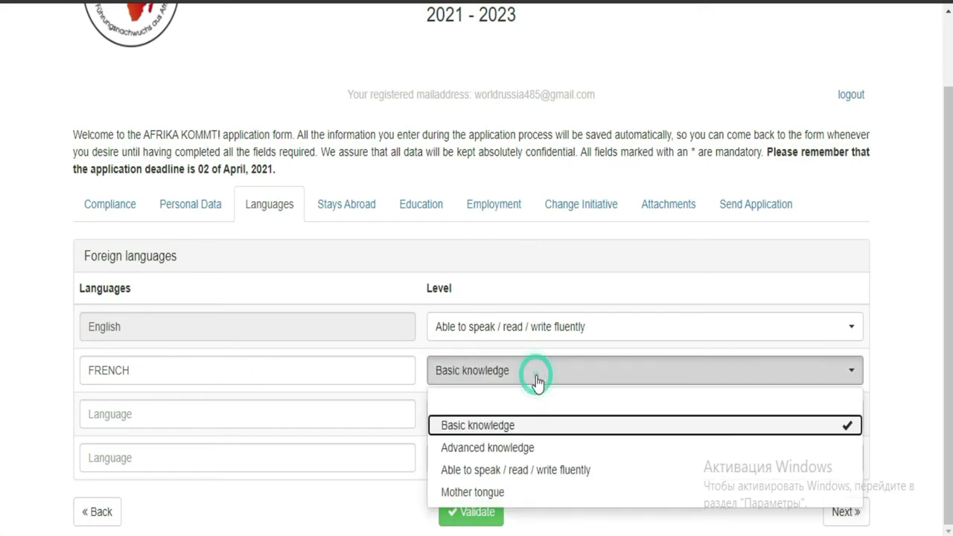
pyautogui.click(513, 447)
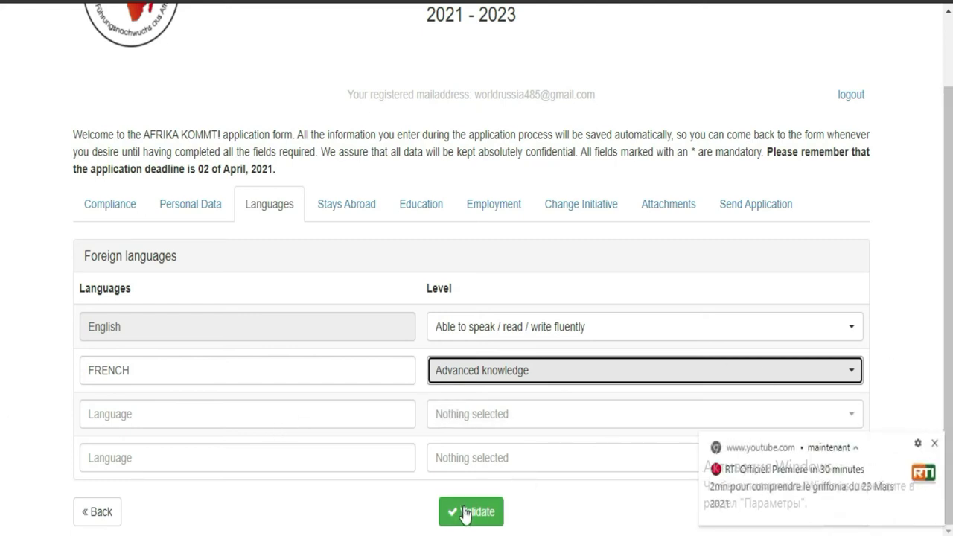
# - Dismiss the YouTube notification, validate the Languages section and go to the next section
pyautogui.click(935, 443)
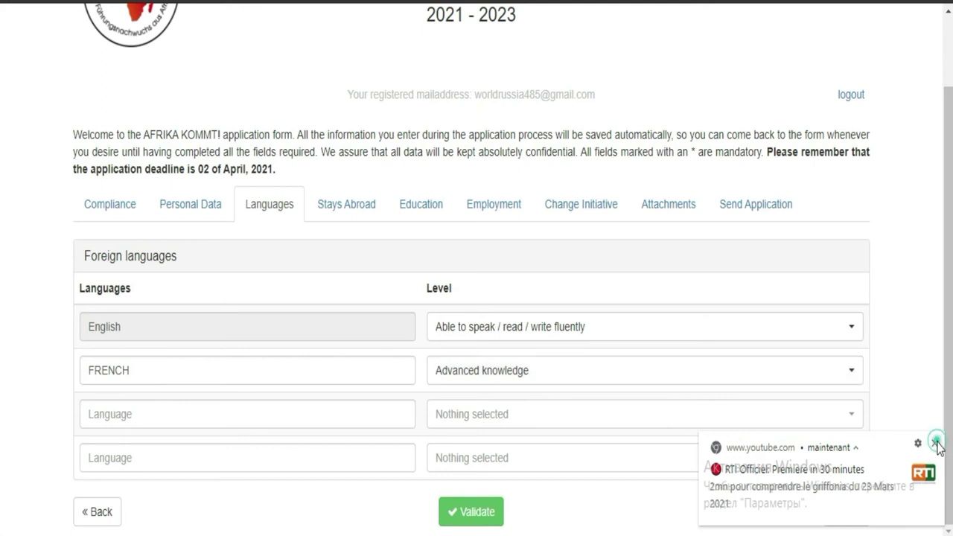
pyautogui.click(487, 514)
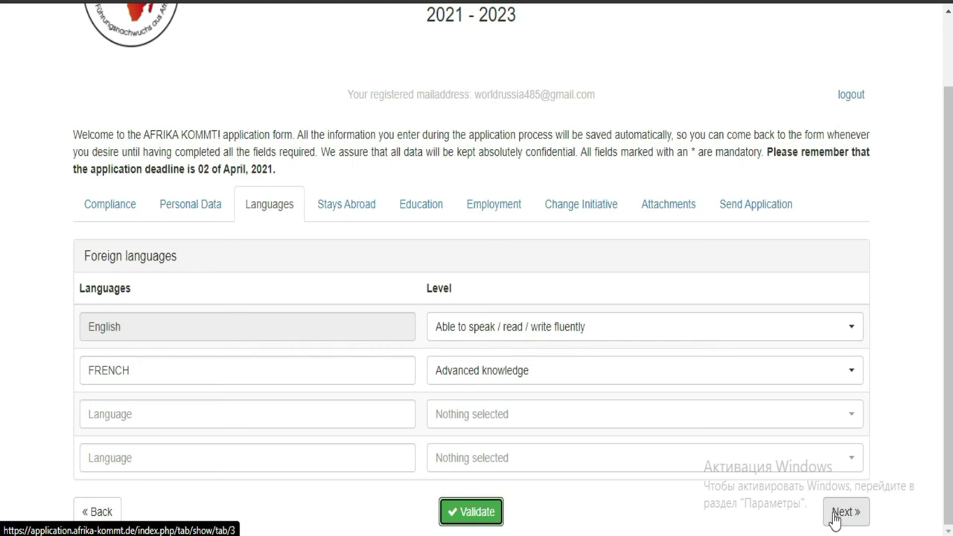
pyautogui.click(837, 520)
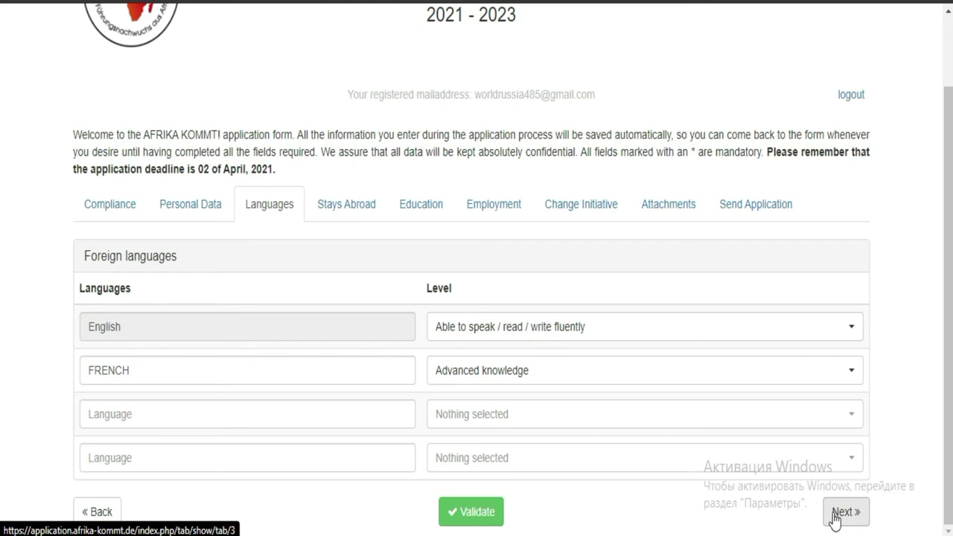
# - Answer No to job-related stays abroad and continue to Education
pyautogui.click(854, 519)
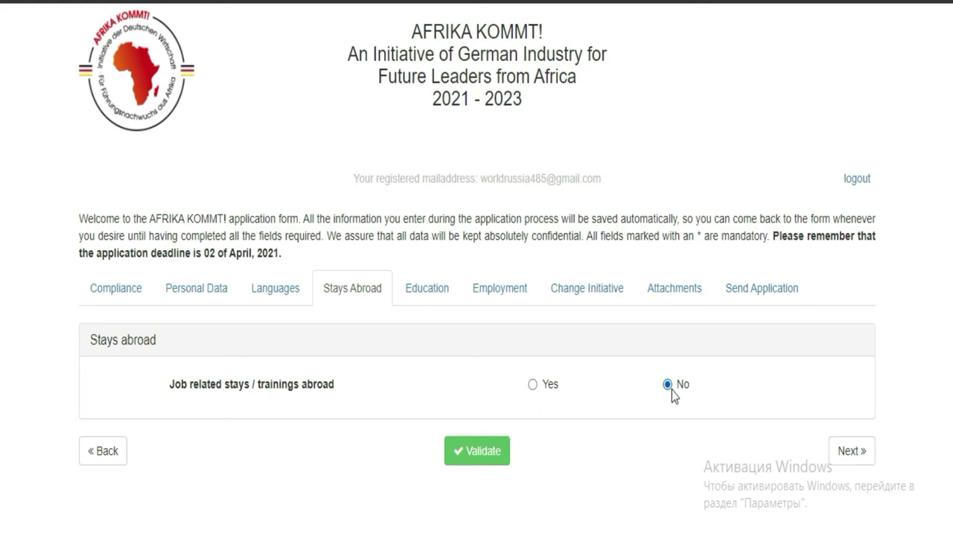
pyautogui.click(845, 463)
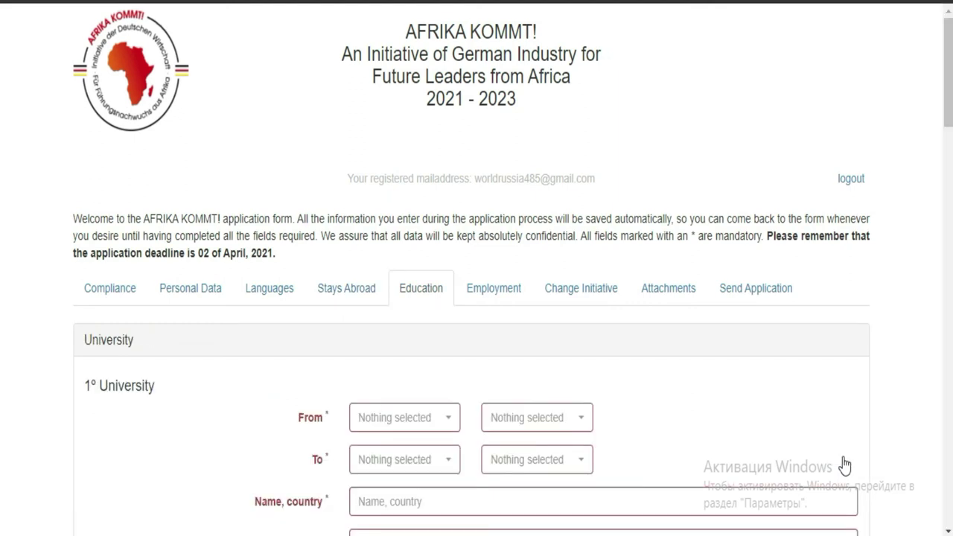
# - Open the 1º University 'From' month list and browse the University, Vocational and Other entries
pyautogui.scroll(-3, 2, 175)
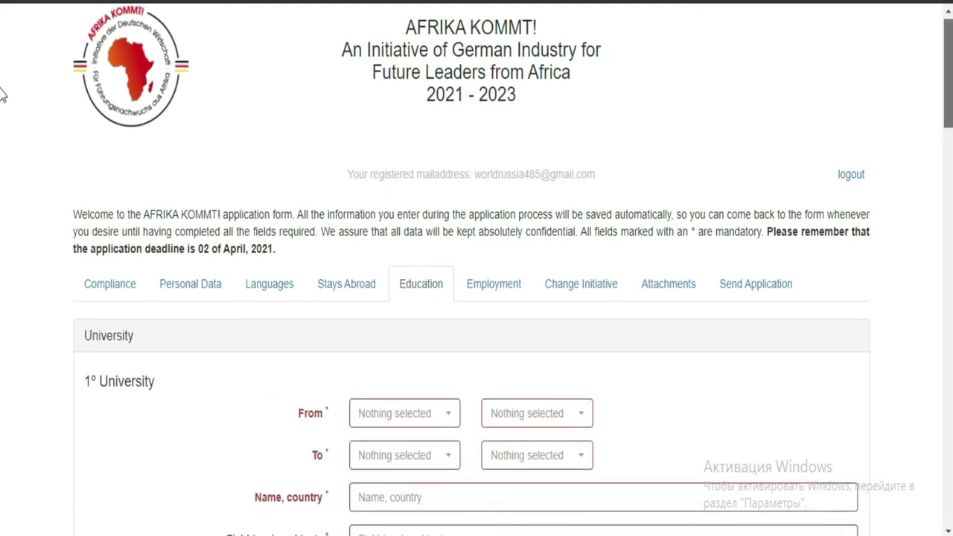
pyautogui.scroll(1, 844, 100)
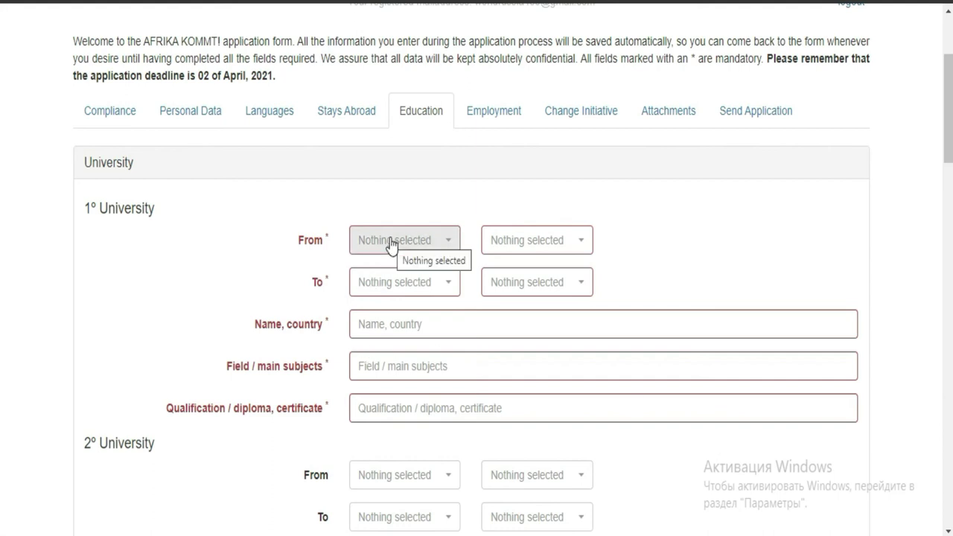
pyautogui.click(438, 250)
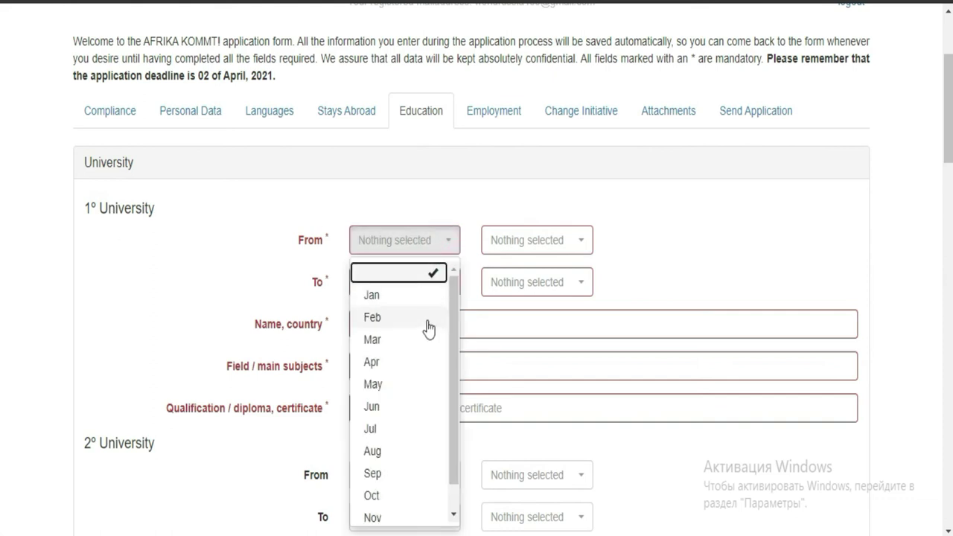
pyautogui.moveTo(453, 302); pyautogui.dragTo(452, 324)
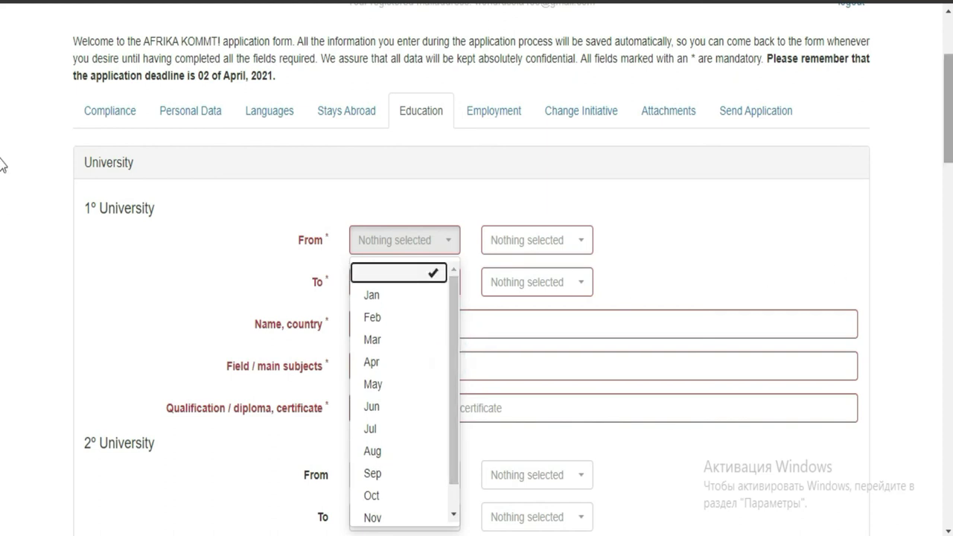
pyautogui.scroll(-3, 2, 216)
pyautogui.scroll(-3, 2, 224)
pyautogui.scroll(1, 2, 238)
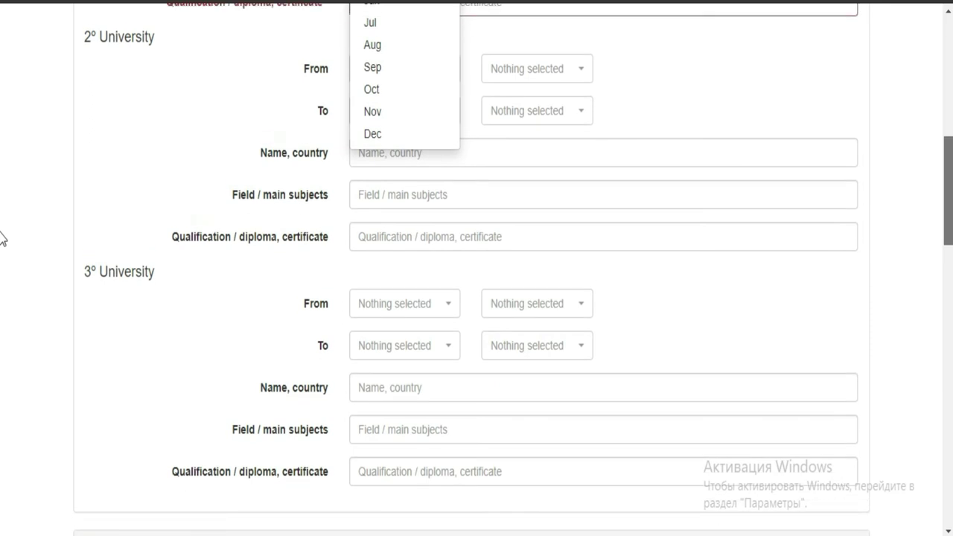
pyautogui.scroll(-3, 2, 253)
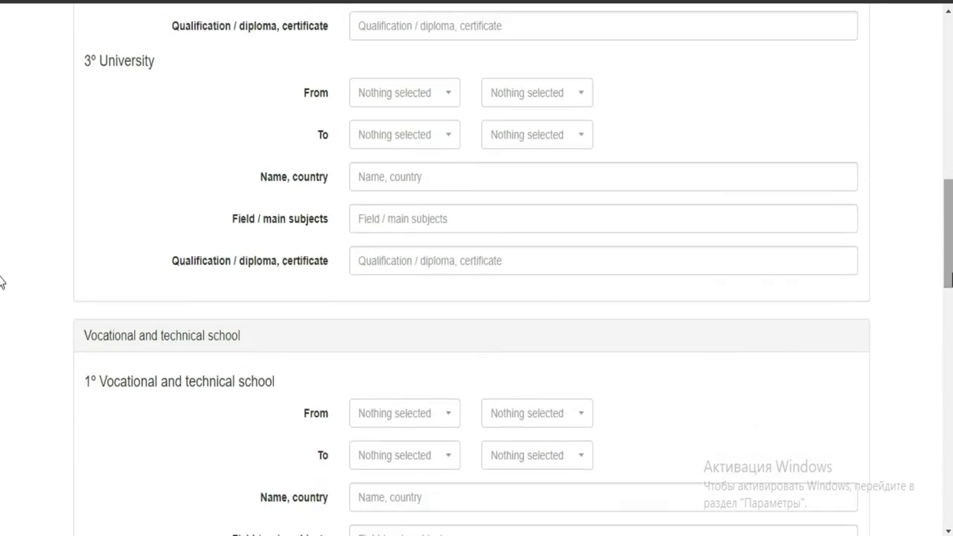
pyautogui.scroll(-6, 3, 327)
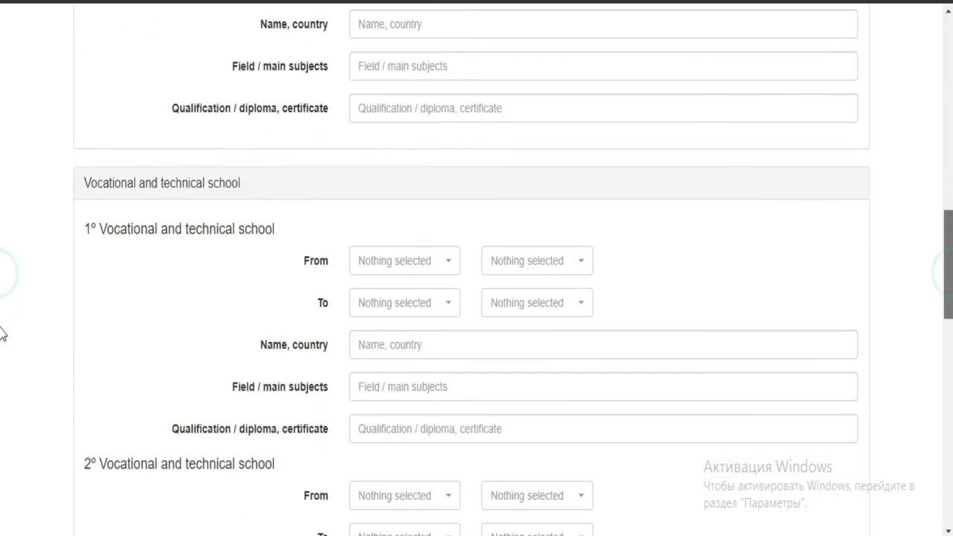
pyautogui.scroll(-6, 2, 417)
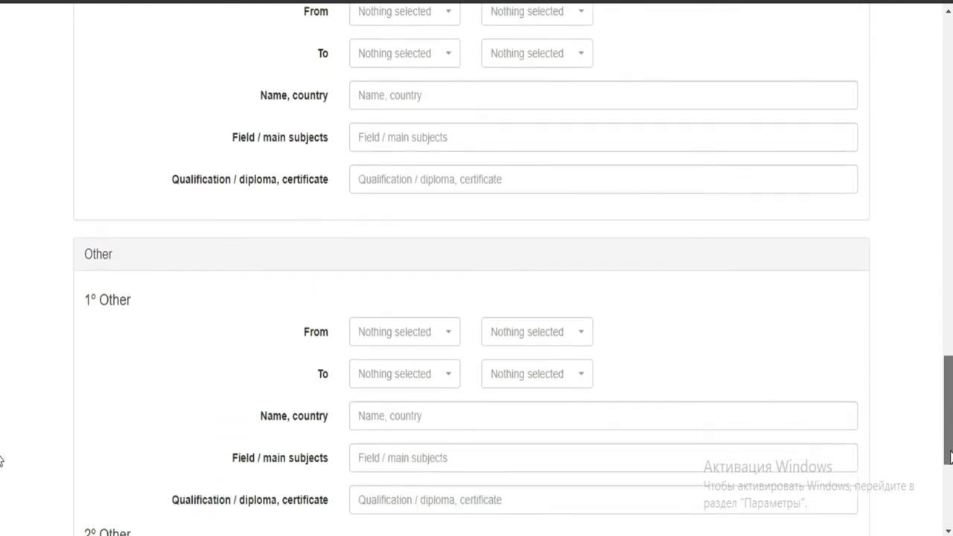
pyautogui.scroll(13, 2, 300)
pyautogui.scroll(-14, 2, 270)
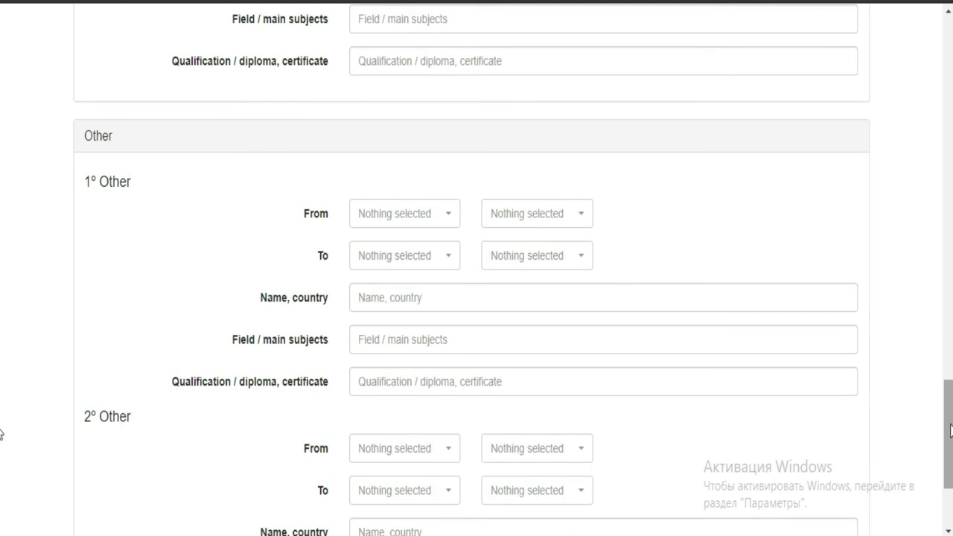
pyautogui.scroll(-3, 2, 447)
pyautogui.scroll(8, 2, 357)
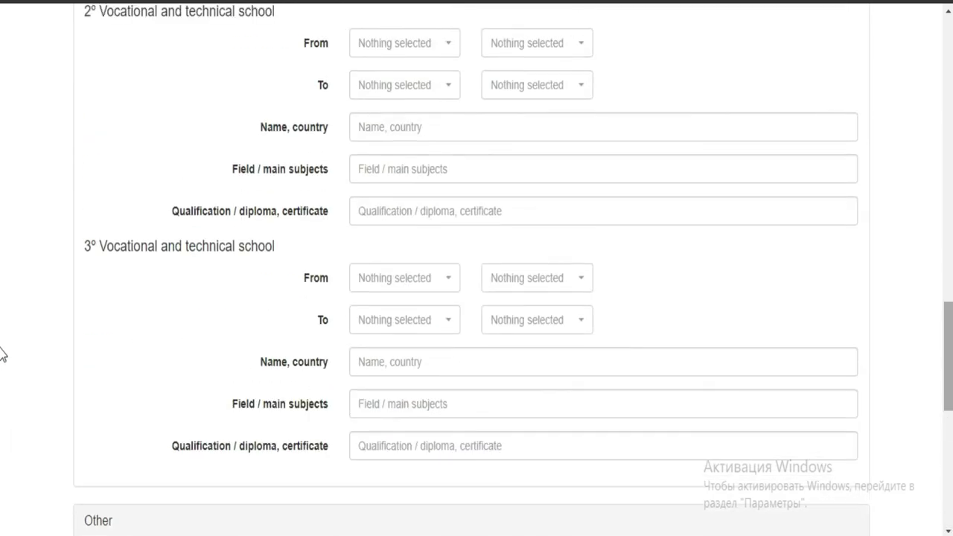
pyautogui.scroll(11, 3, 355)
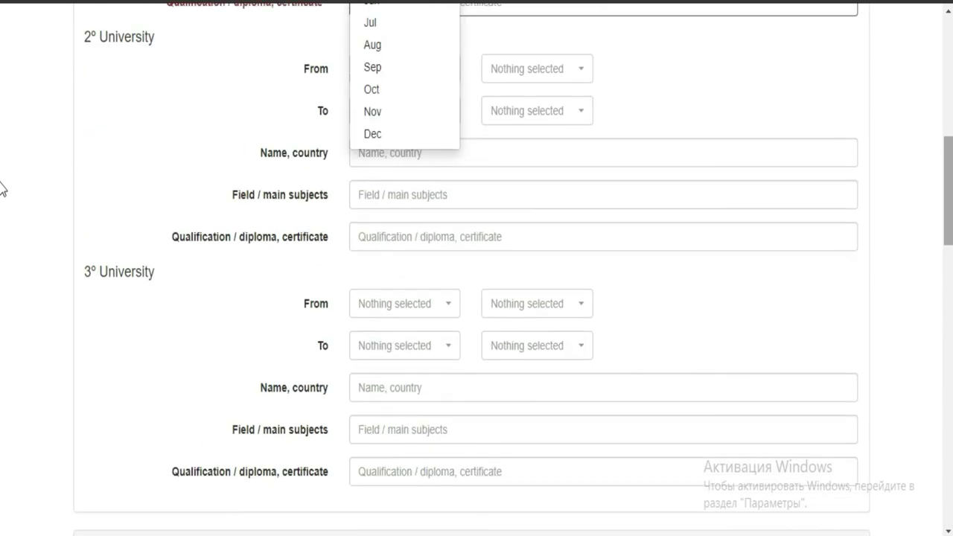
pyautogui.scroll(5, 2, 189)
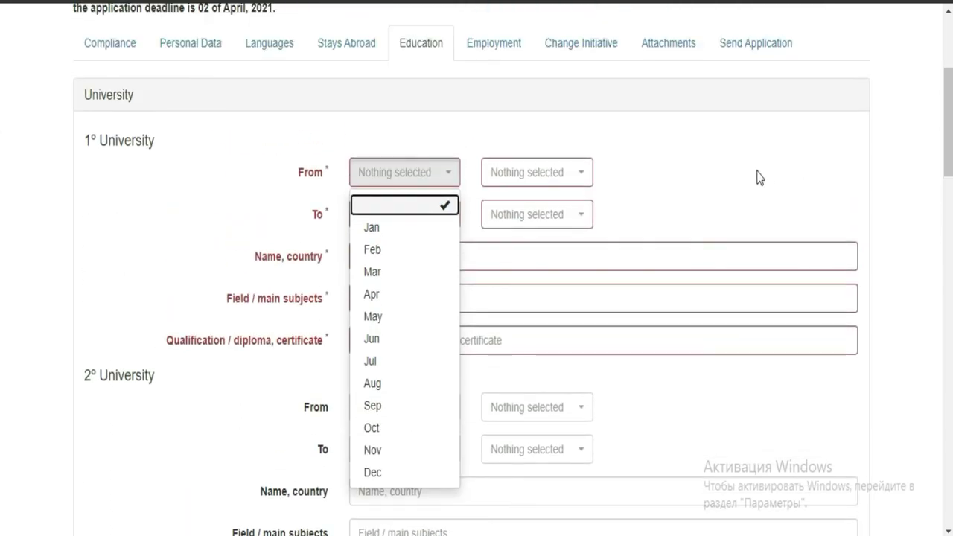
pyautogui.click(756, 176)
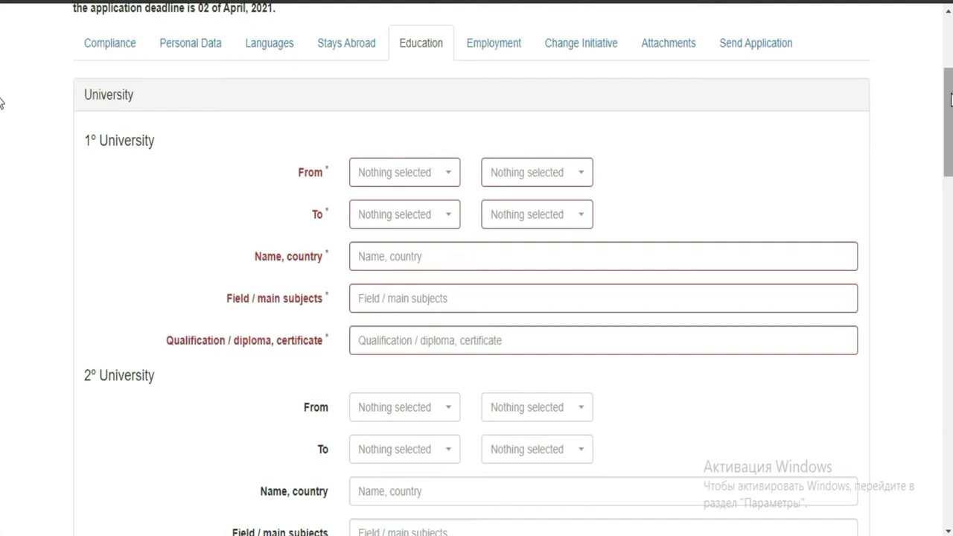
pyautogui.scroll(-1, 951, 100)
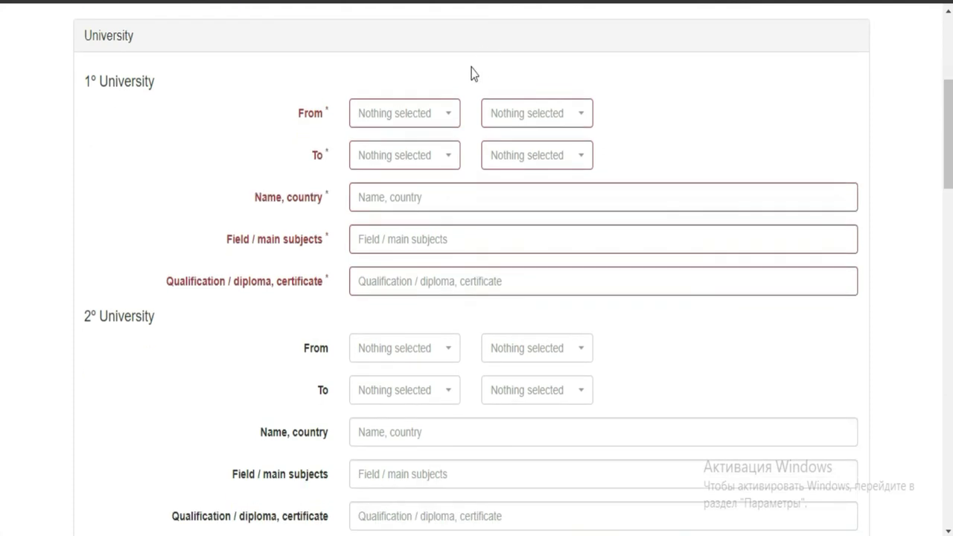
pyautogui.click(448, 117)
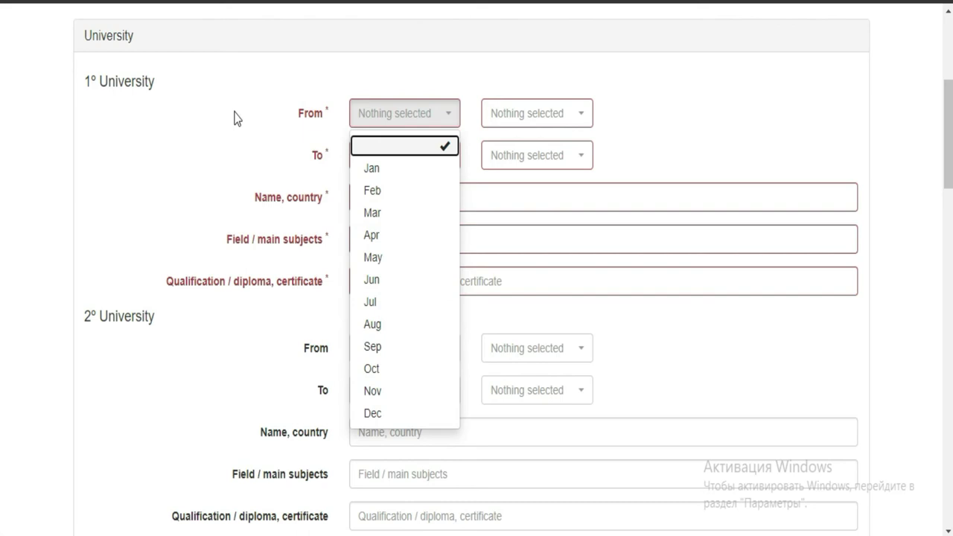
pyautogui.click(496, 209)
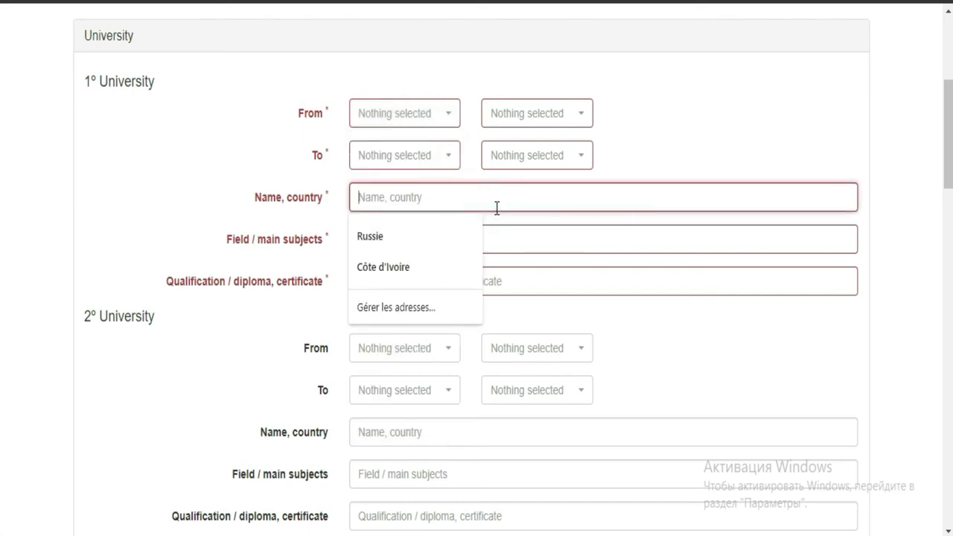
pyautogui.click(530, 238)
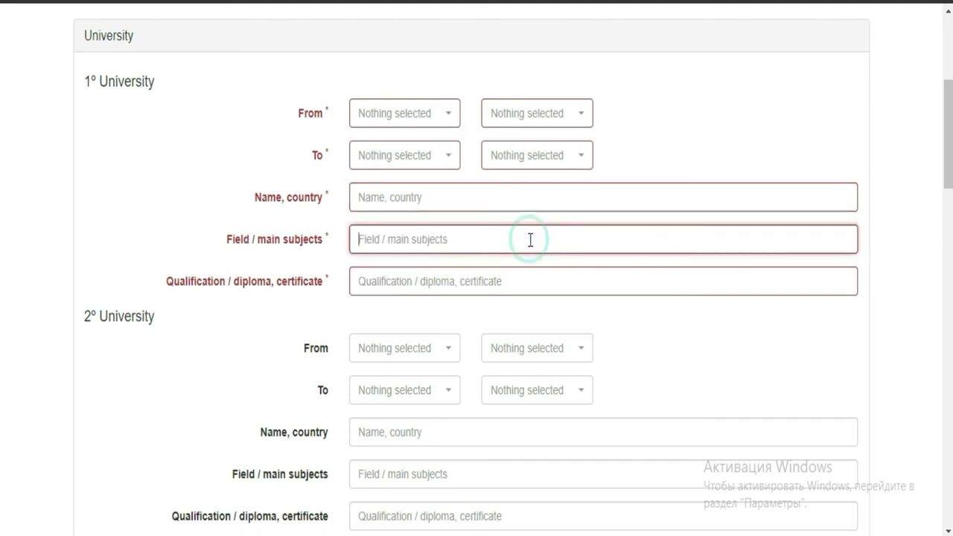
pyautogui.click(513, 283)
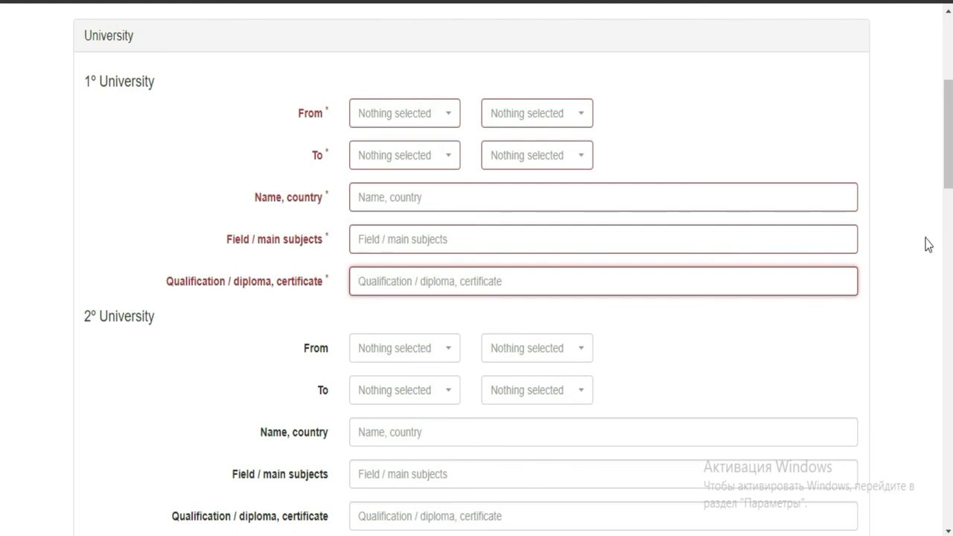
pyautogui.scroll(-5, 3, 246)
pyautogui.scroll(-3, 2, 253)
pyautogui.scroll(8, 2, 216)
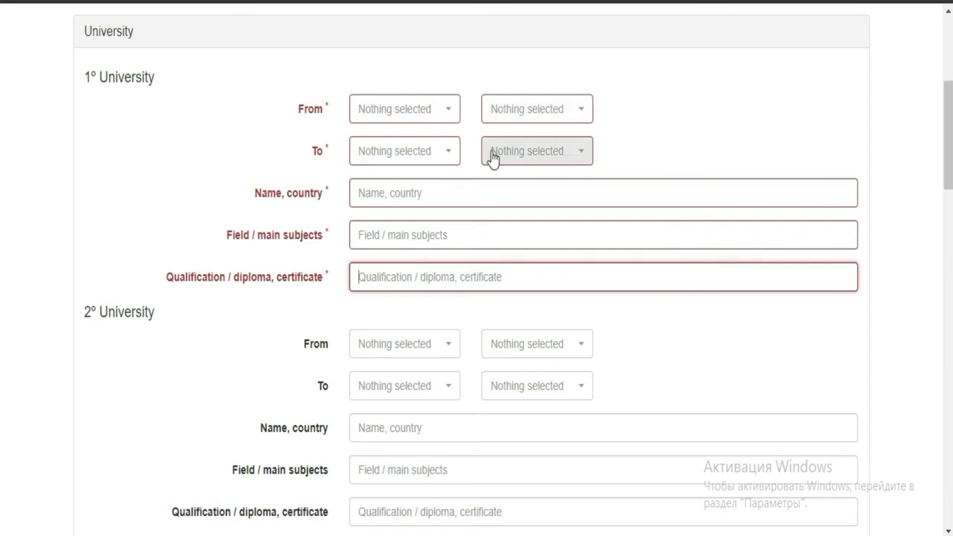
pyautogui.click(947, 195)
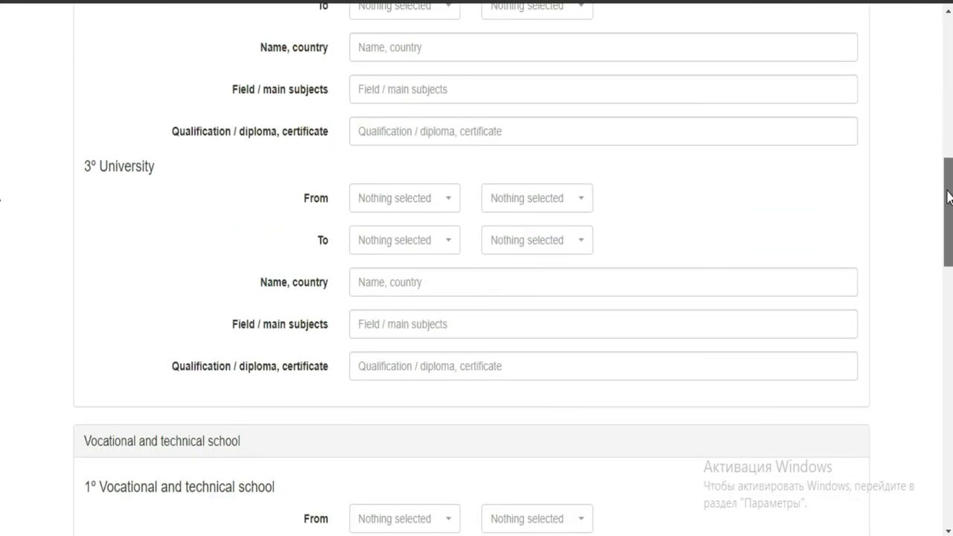
pyautogui.moveTo(948, 195); pyautogui.dragTo(947, 153)
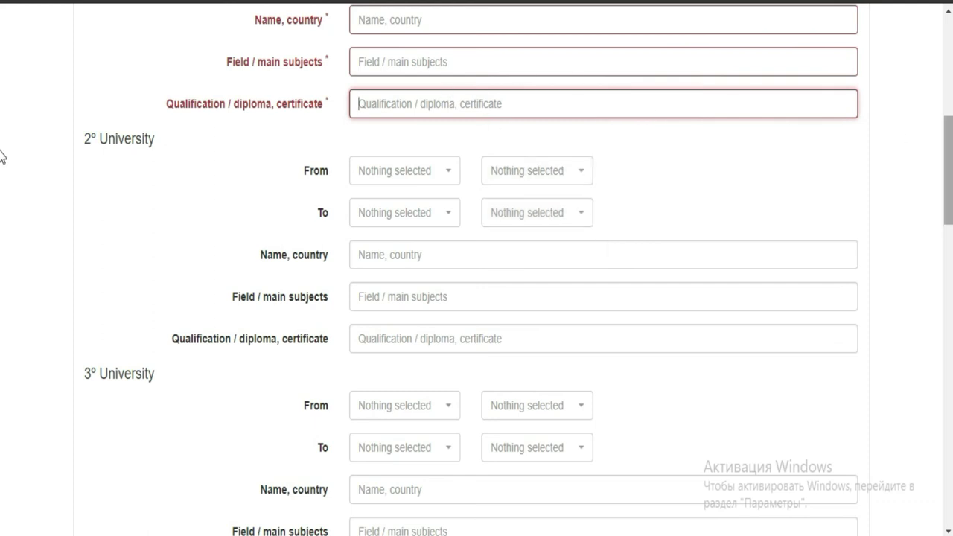
pyautogui.scroll(-5, 4, 186)
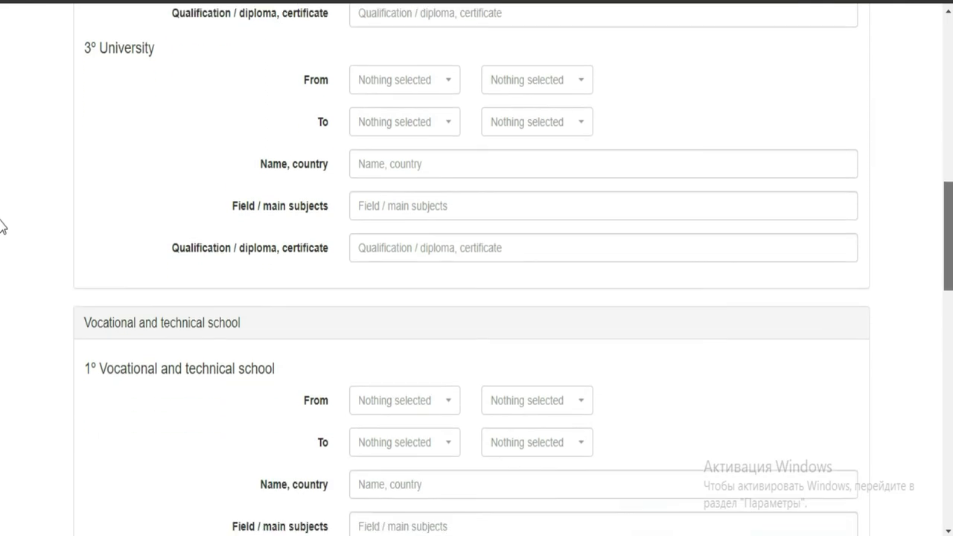
pyautogui.scroll(10, 4, 216)
pyautogui.scroll(1, 2, 75)
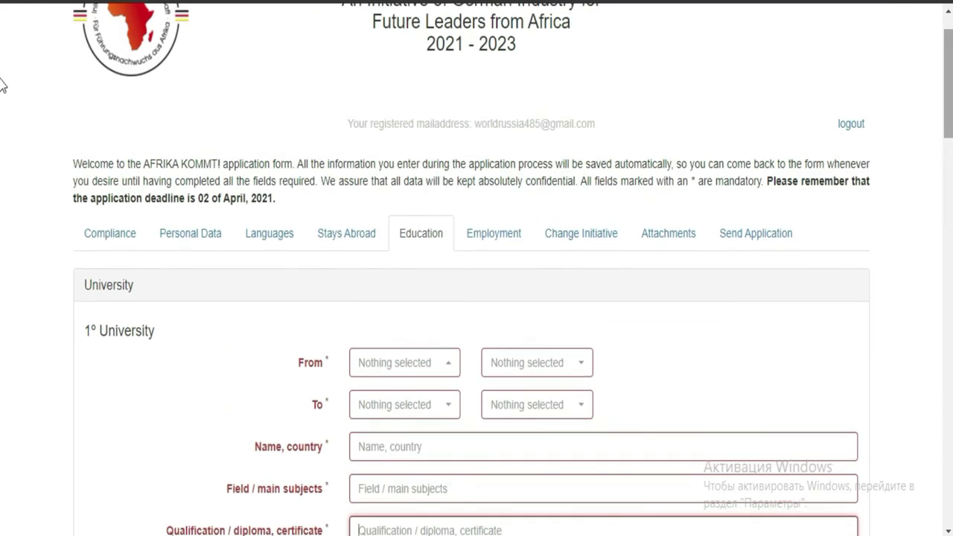
pyautogui.scroll(-3, 3, 105)
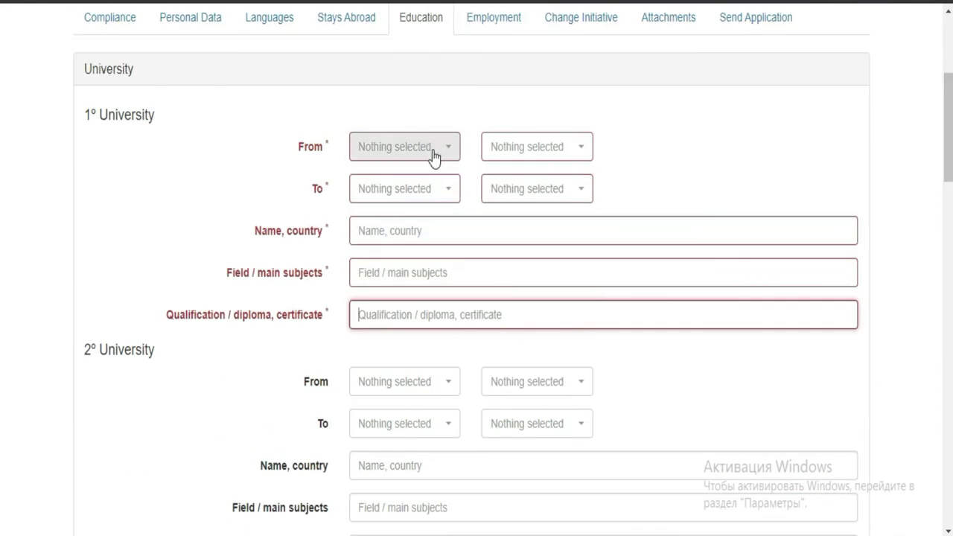
# - Set the first university's period from Jan 2012 to Mar 2015
pyautogui.click(433, 153)
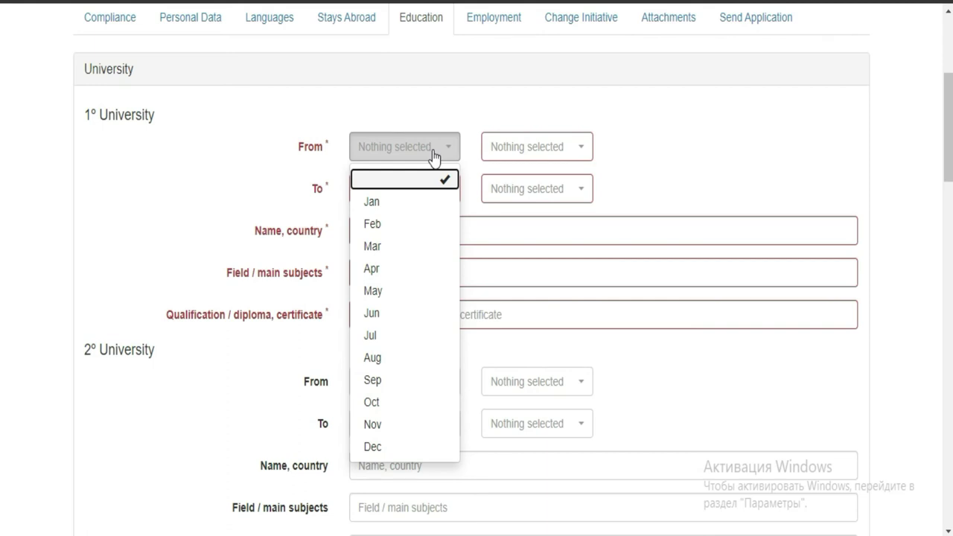
pyautogui.click(402, 207)
pyautogui.click(577, 148)
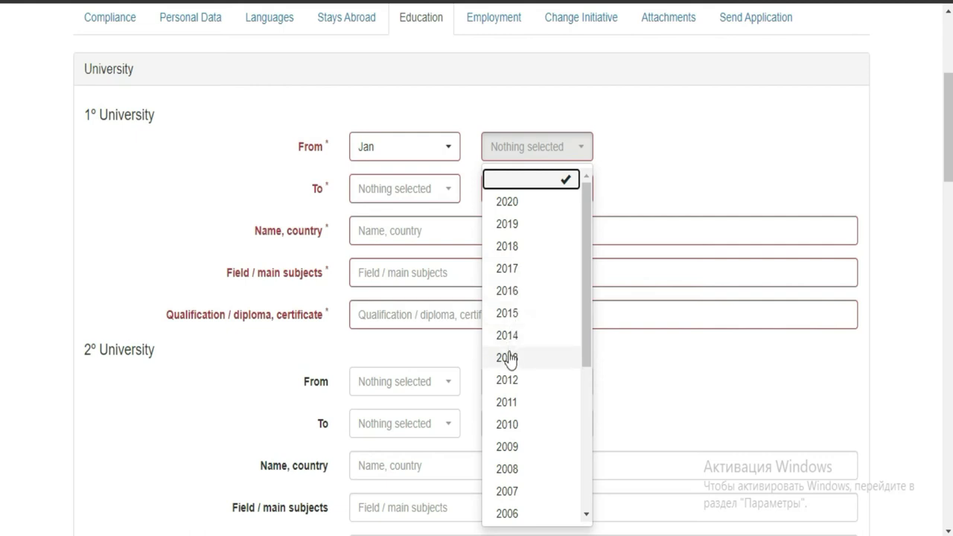
pyautogui.click(510, 378)
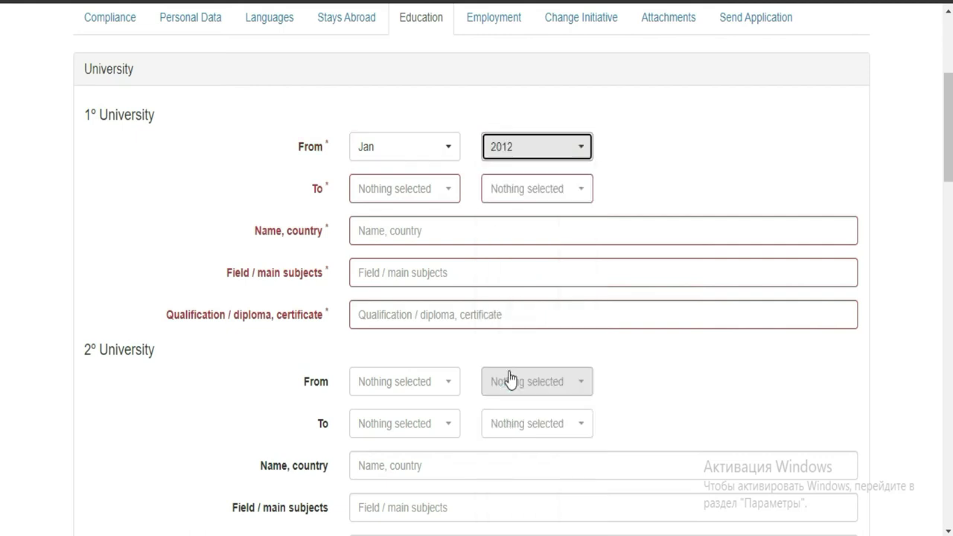
pyautogui.click(421, 192)
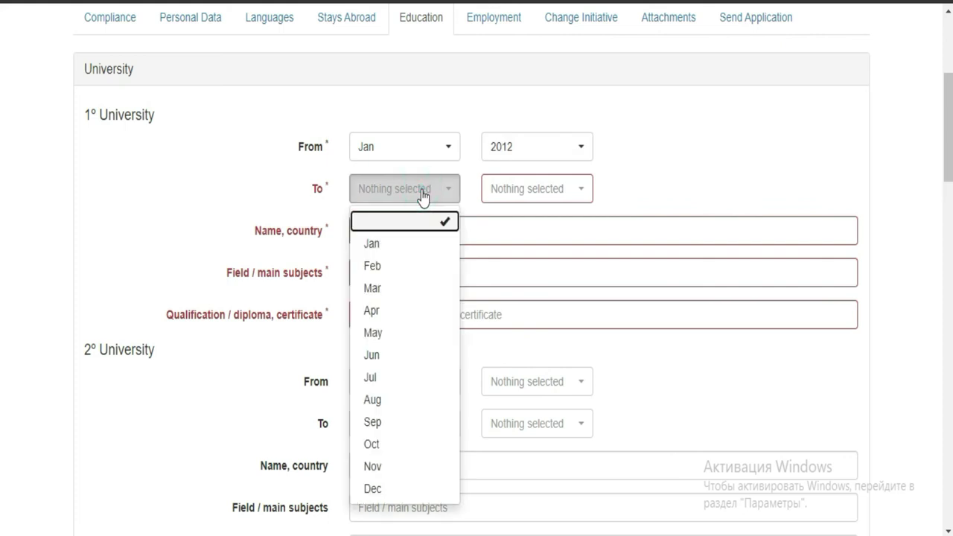
pyautogui.click(389, 287)
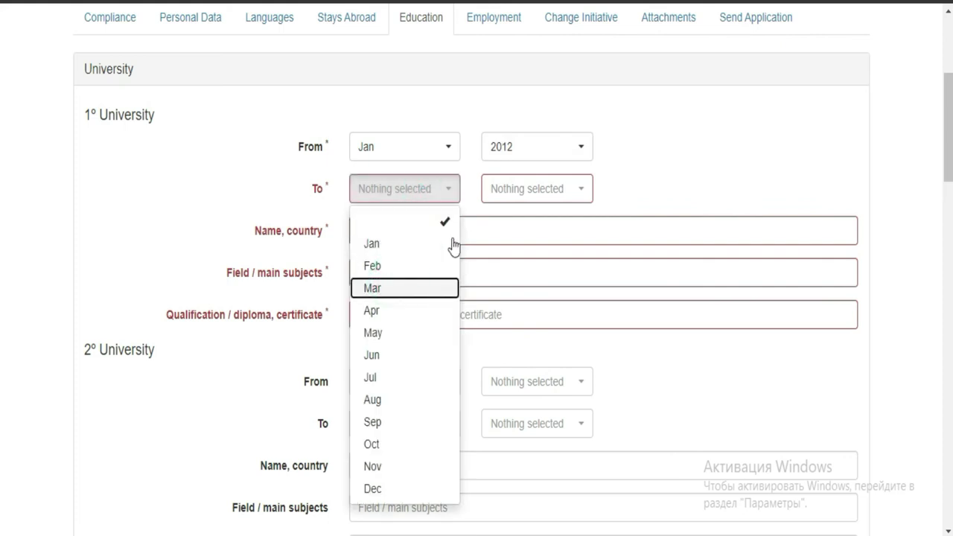
pyautogui.click(579, 192)
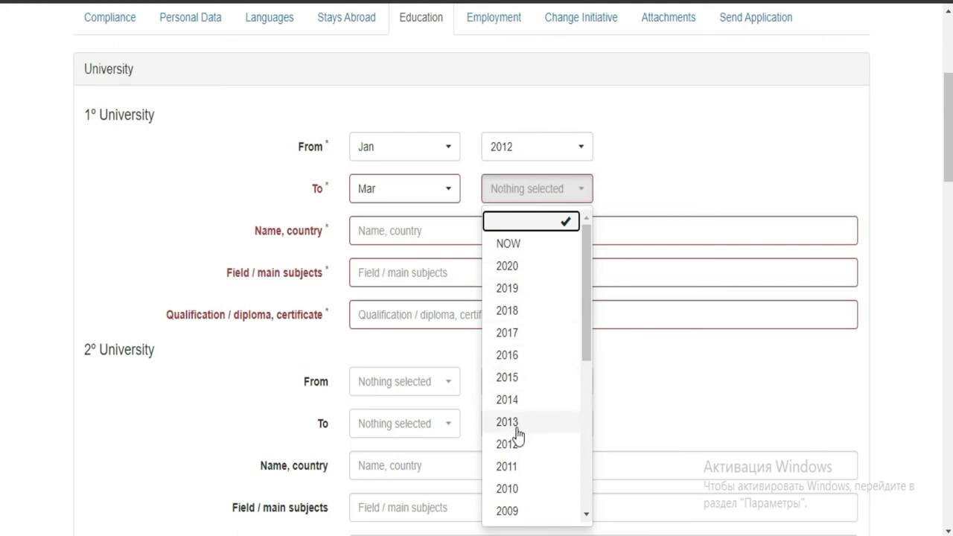
pyautogui.click(529, 377)
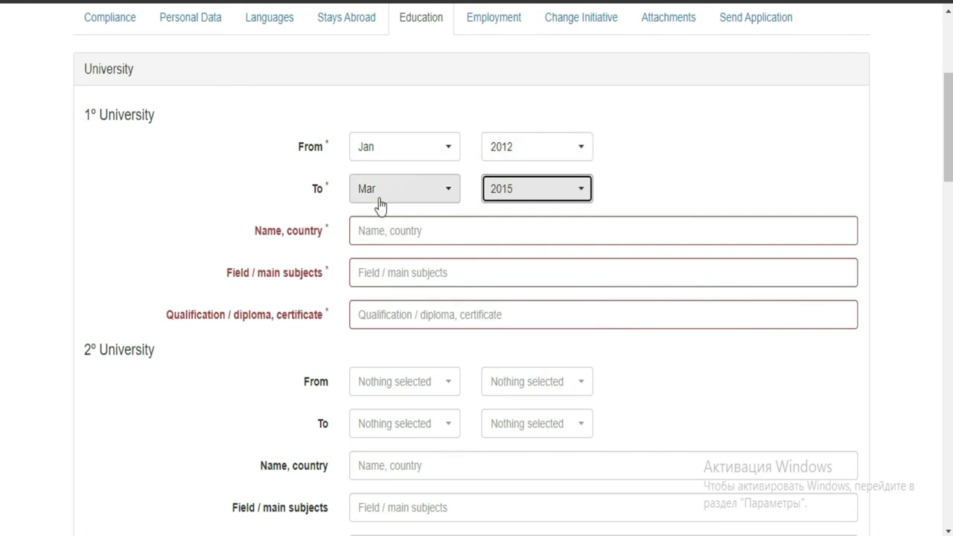
# - Fill the first university with Côte d'Ivoire, MATHEMATICS AND APPLICATIONS and qualification LICENCE
pyautogui.click(484, 236)
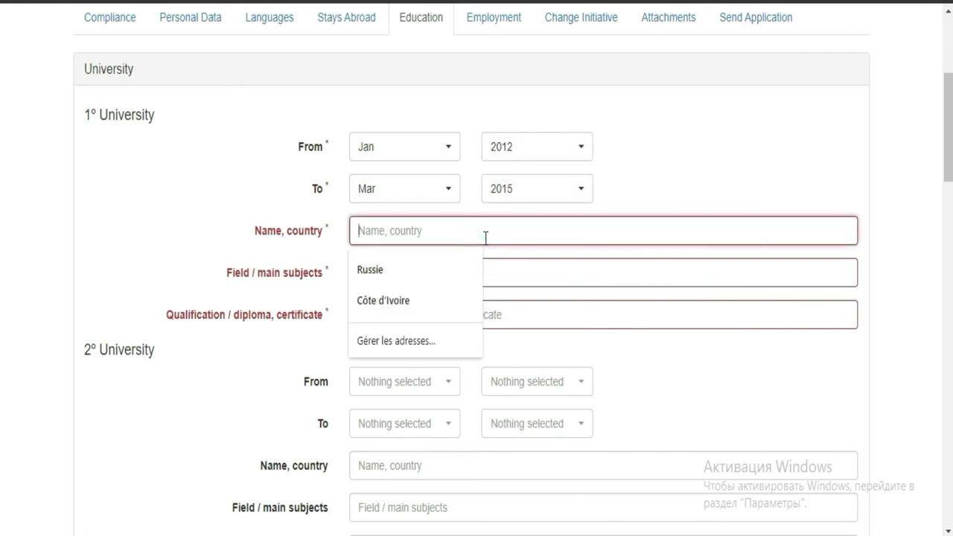
pyautogui.click(404, 300)
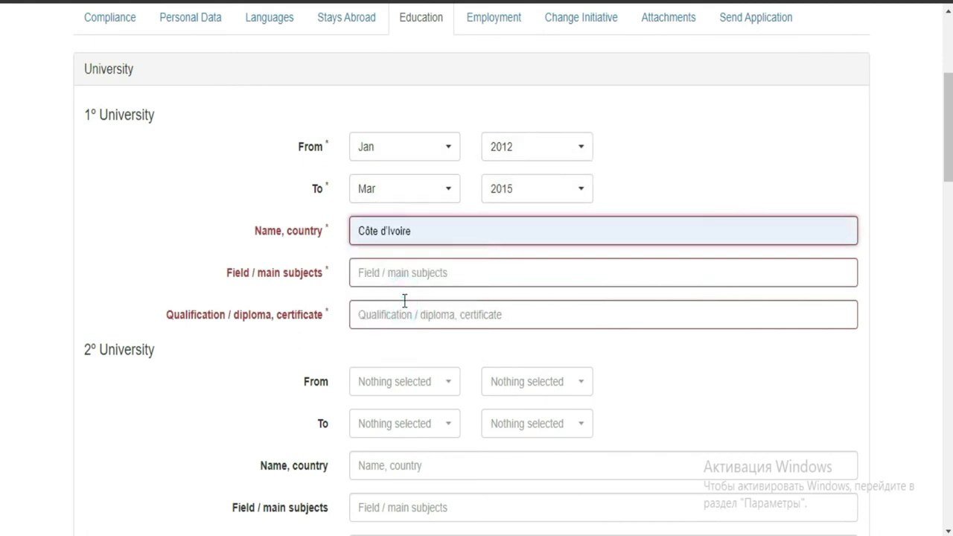
pyautogui.click(532, 273)
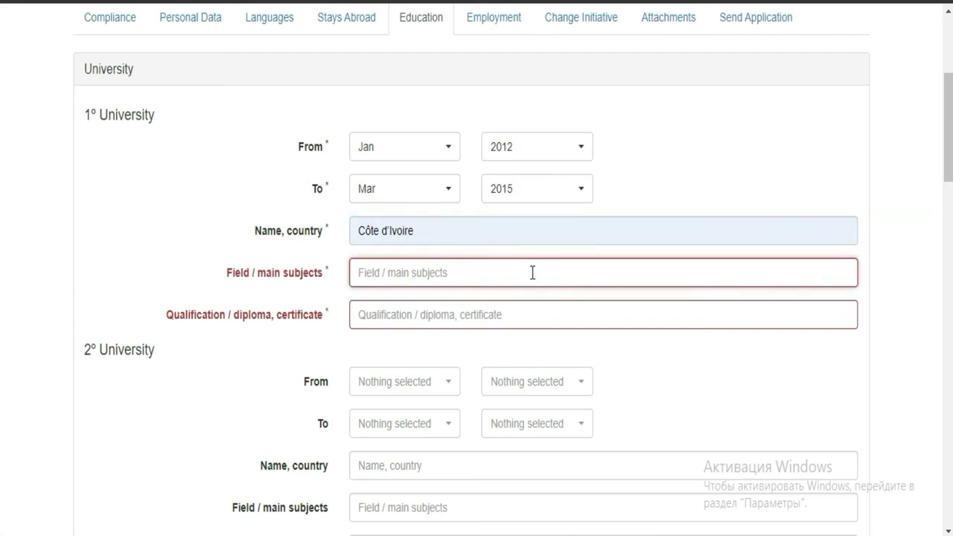
pyautogui.write('MA')
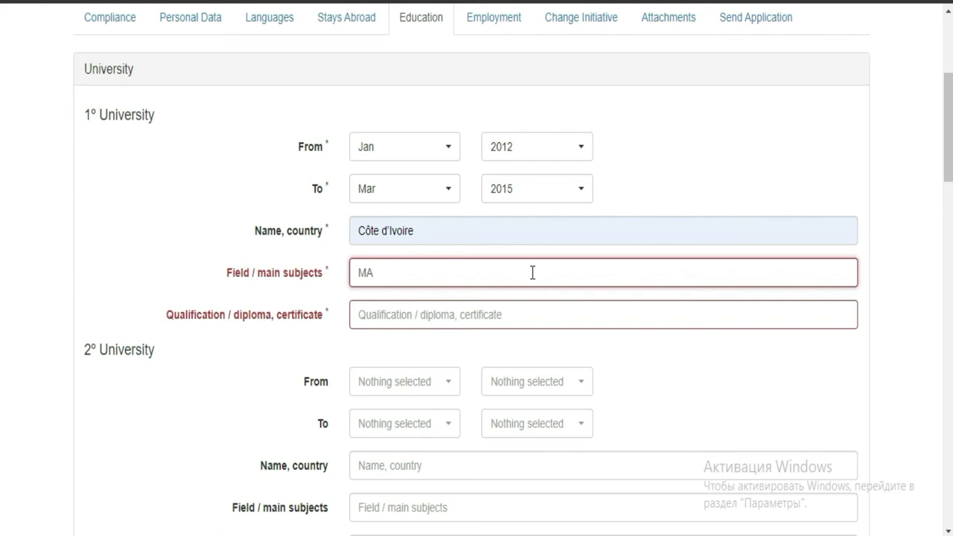
pyautogui.write('THEMATICS AND ')
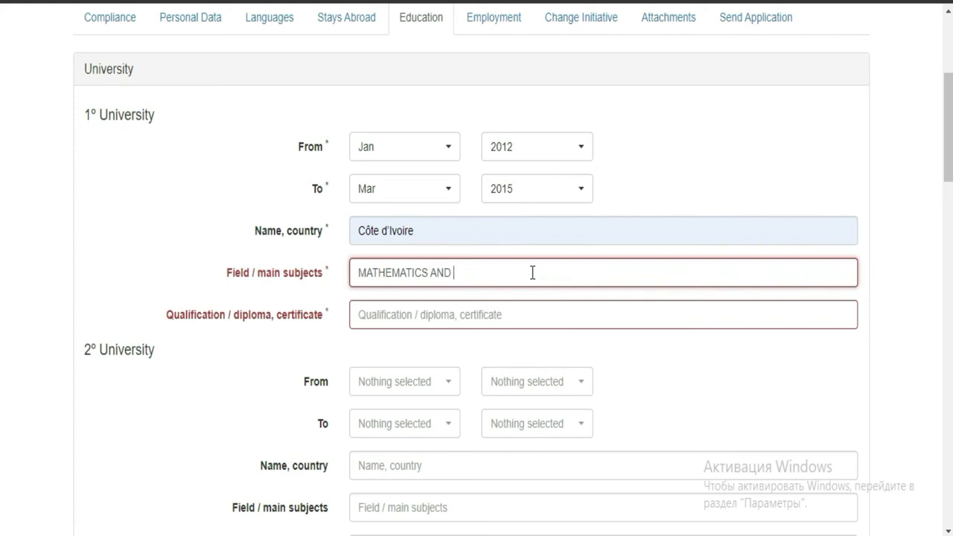
pyautogui.write('APPLI')
pyautogui.write('CATIONS')
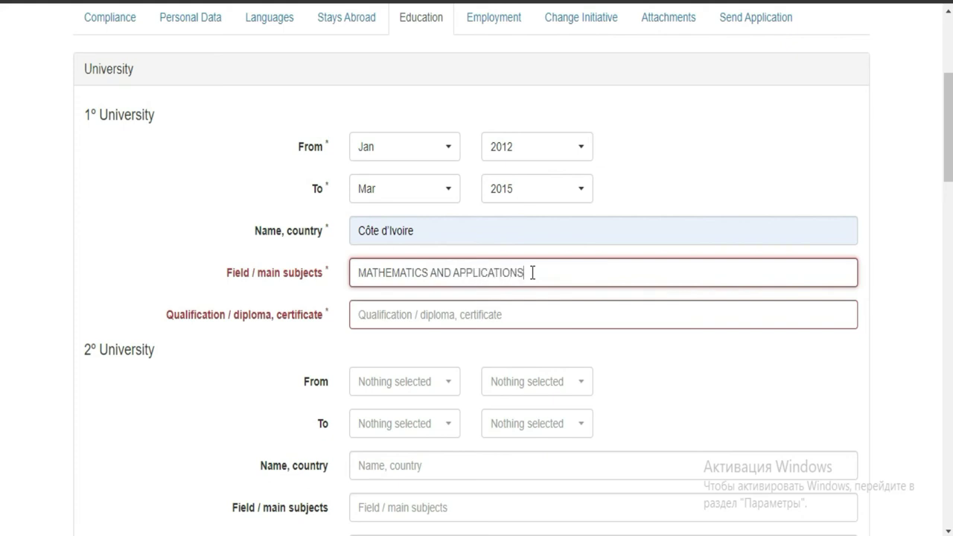
pyautogui.click(429, 316)
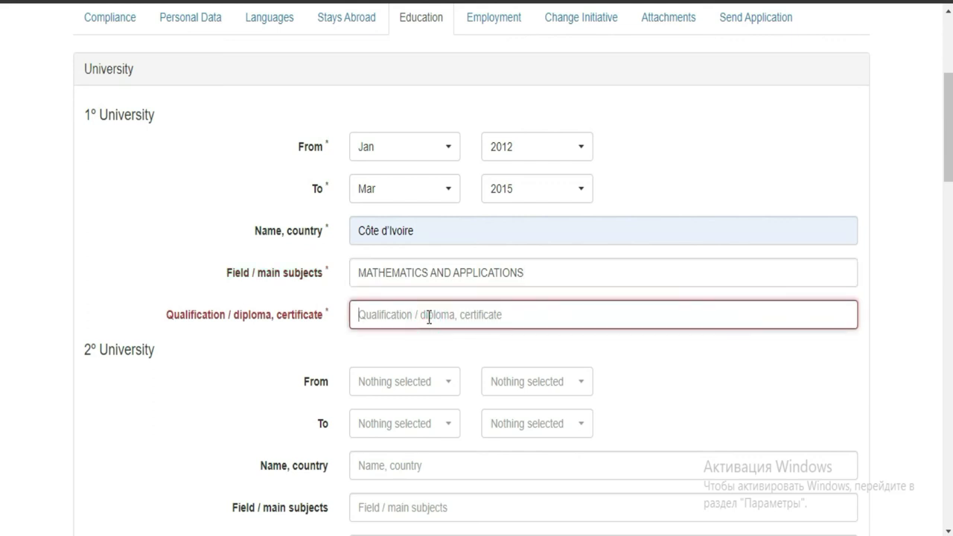
pyautogui.write('Li')
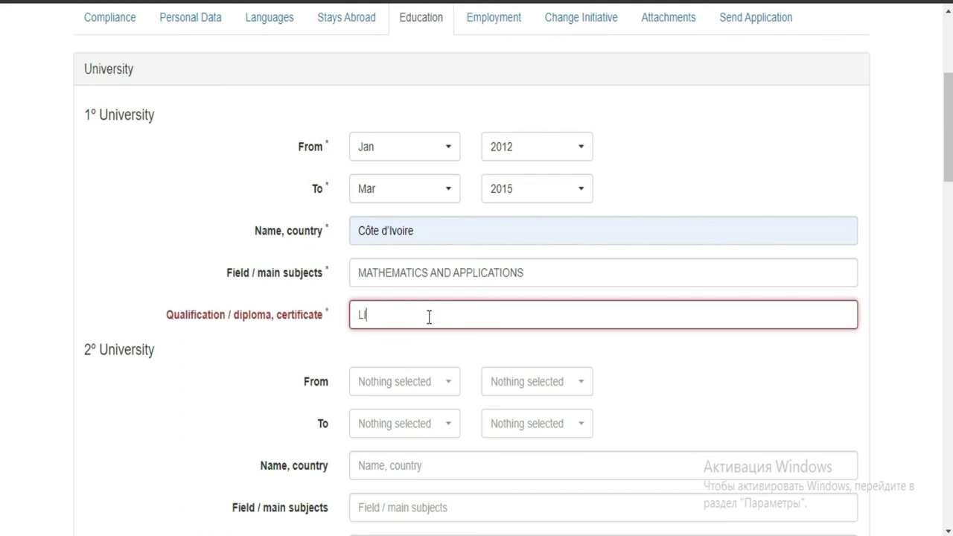
pyautogui.write('CENCE')
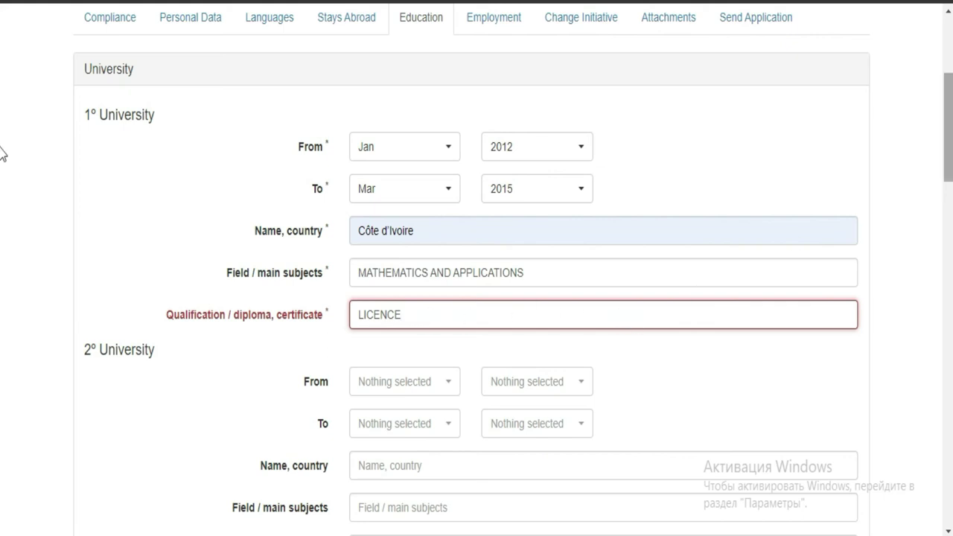
pyautogui.scroll(-1, 2, 154)
pyautogui.scroll(-3, 2, 199)
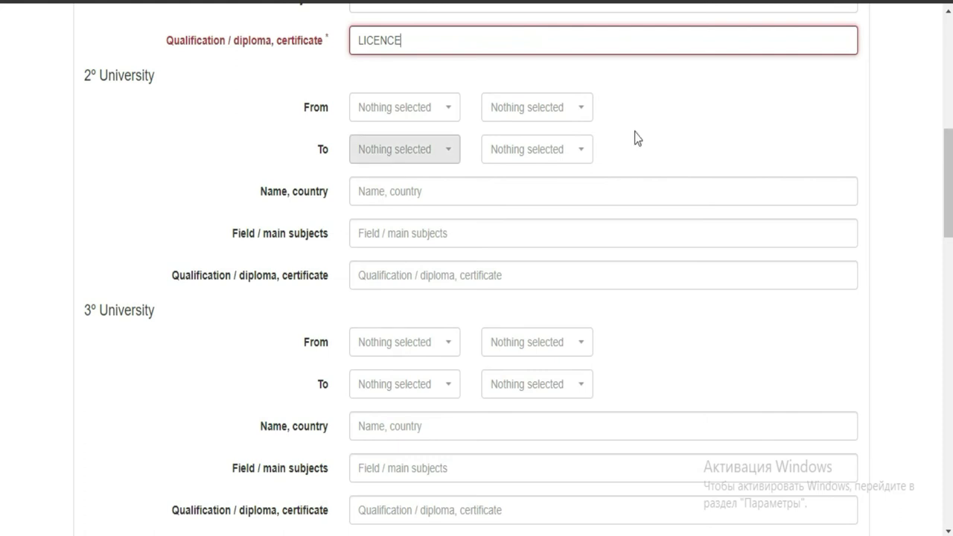
pyautogui.scroll(-12, 1, 169)
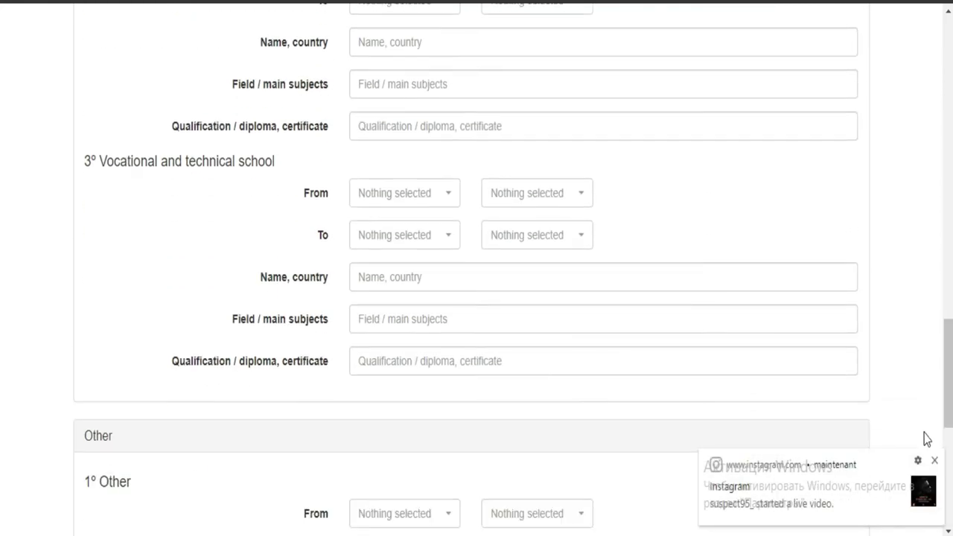
pyautogui.click(933, 461)
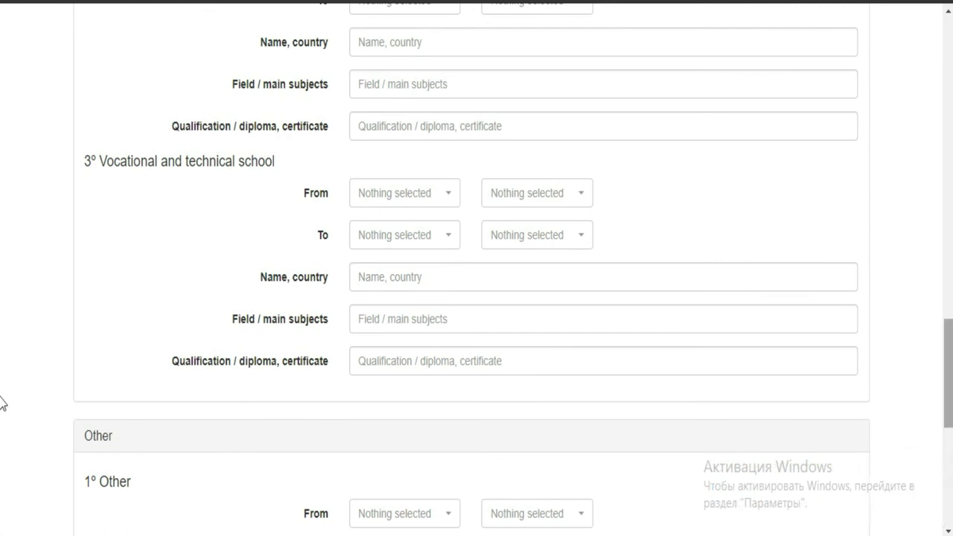
pyautogui.scroll(-5, 3, 457)
pyautogui.scroll(7, 1, 417)
pyautogui.scroll(9, 1, 371)
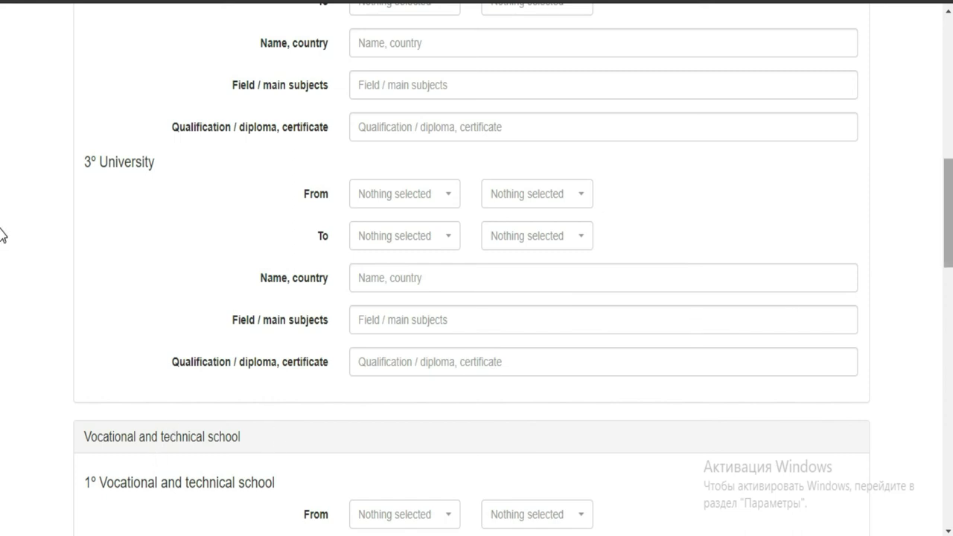
pyautogui.scroll(-5, 1, 294)
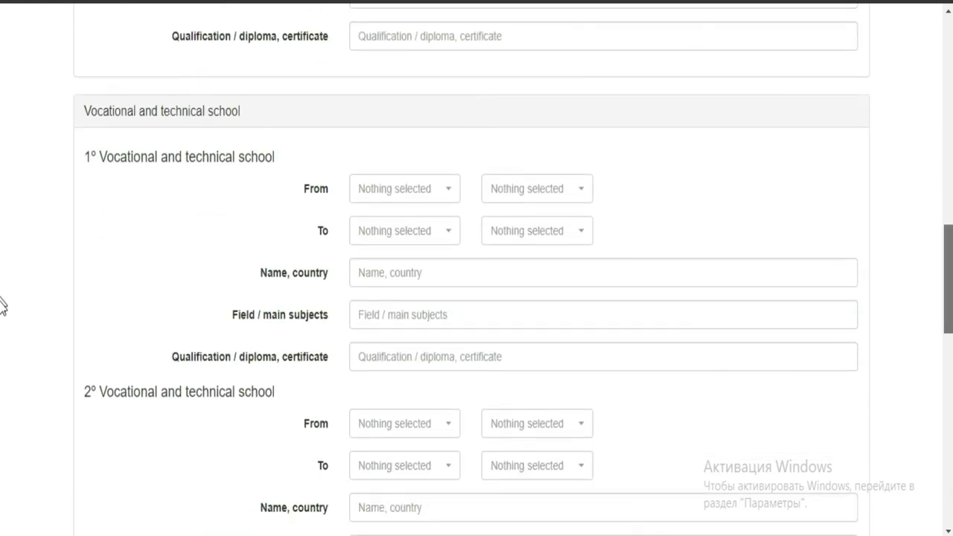
pyautogui.scroll(-4, 2, 328)
pyautogui.scroll(-2, 1, 365)
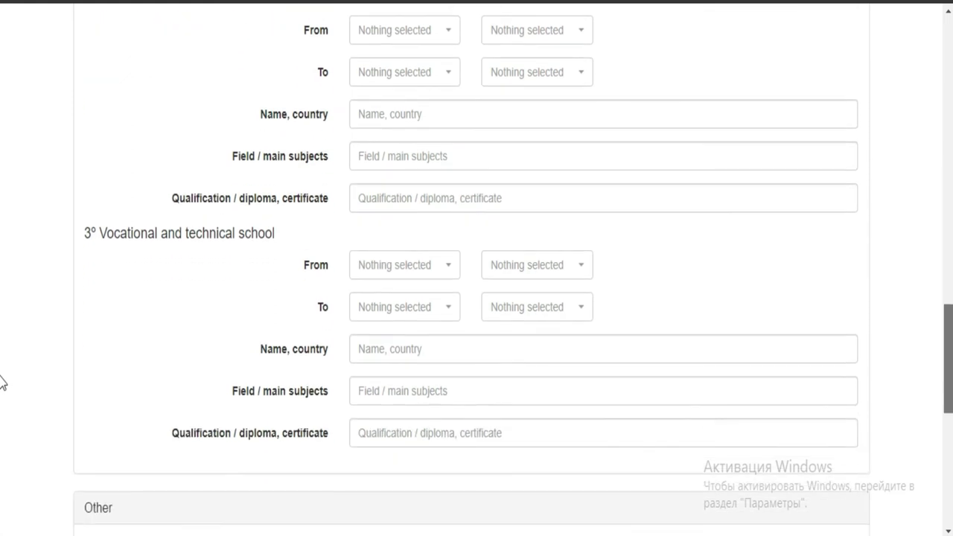
pyautogui.scroll(-2, 2, 394)
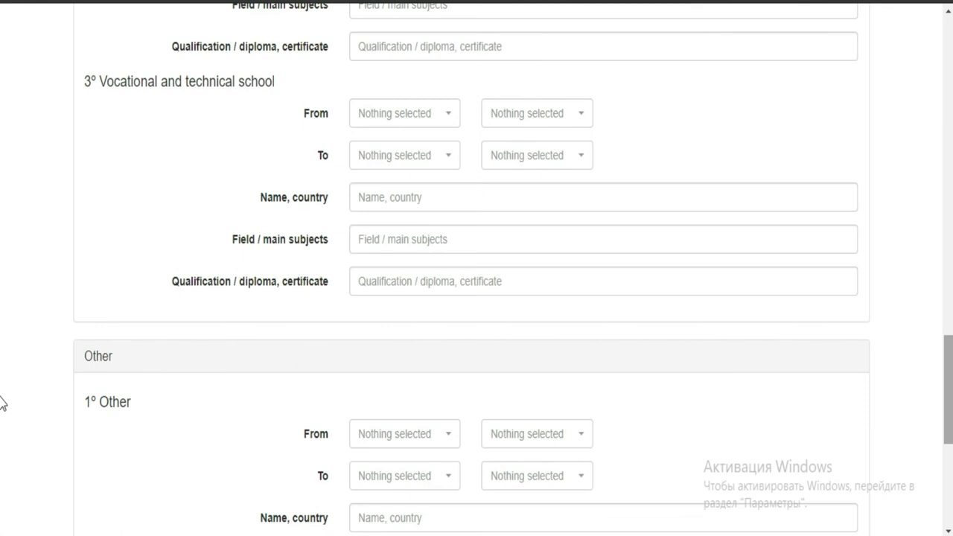
pyautogui.scroll(-4, 2, 431)
pyautogui.scroll(10, 2, 372)
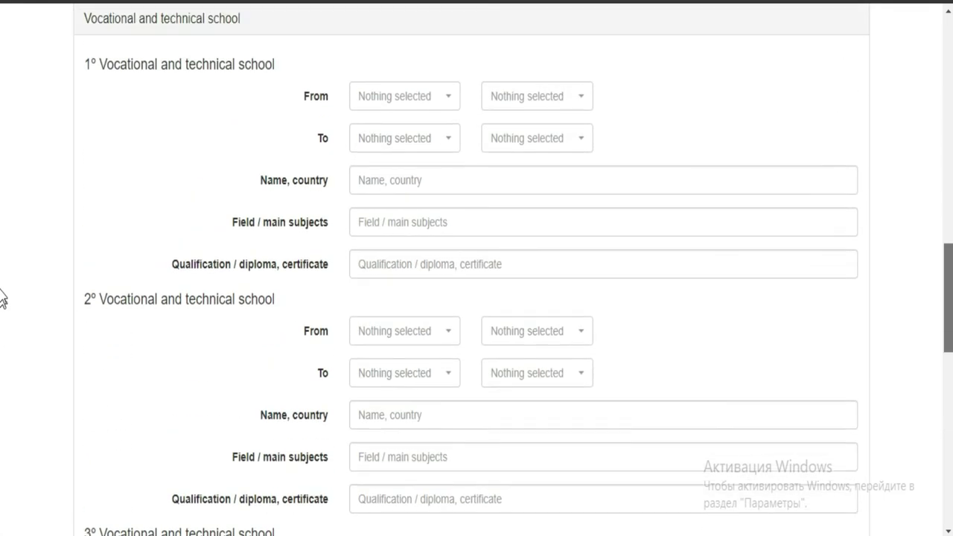
pyautogui.scroll(1, 3, 298)
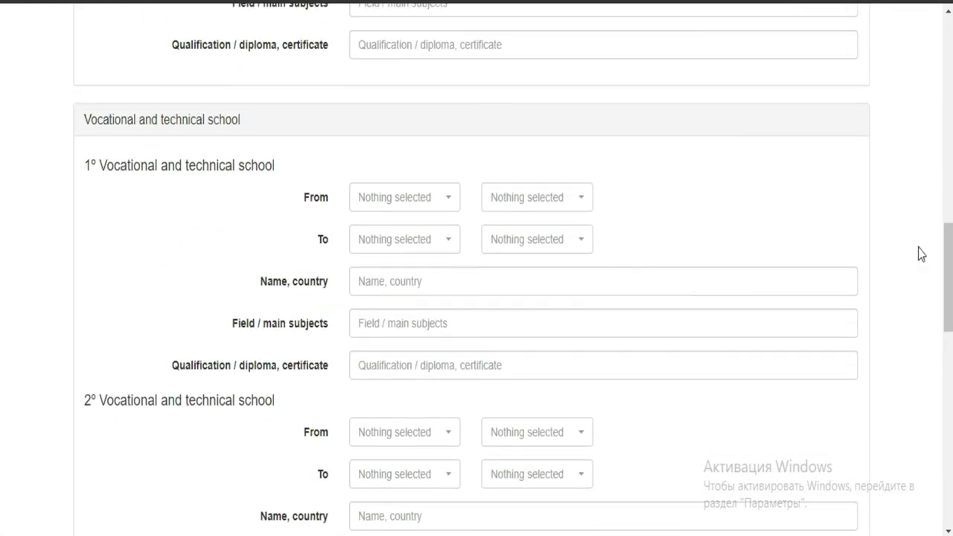
pyautogui.scroll(5, 2, 268)
pyautogui.scroll(-12, 2, 372)
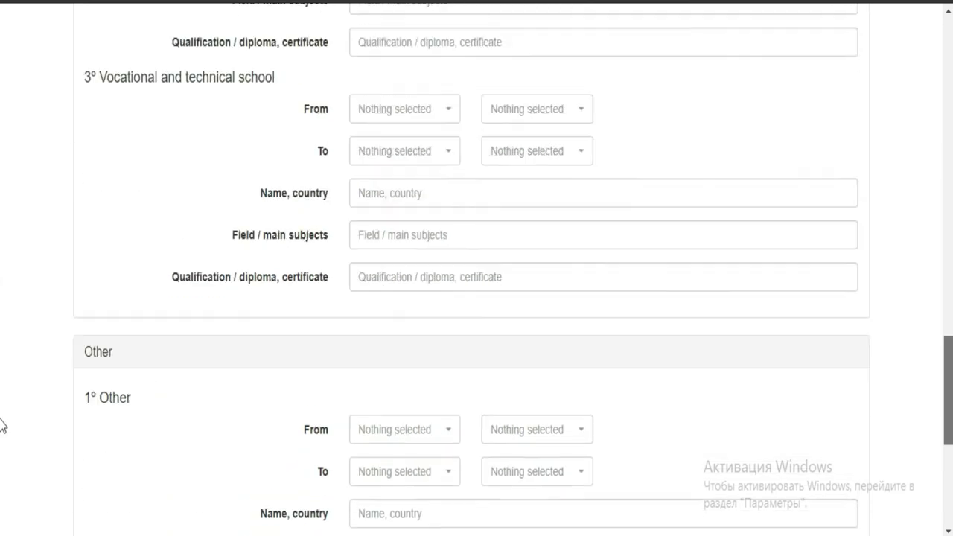
pyautogui.scroll(-5, 3, 439)
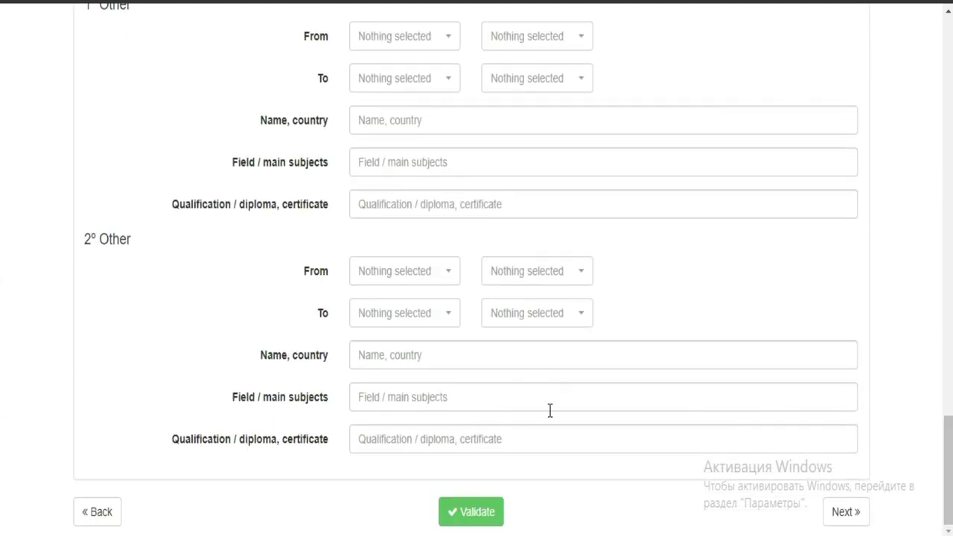
# - Continue to the Employment section and dismiss the Instagram notification
pyautogui.click(841, 521)
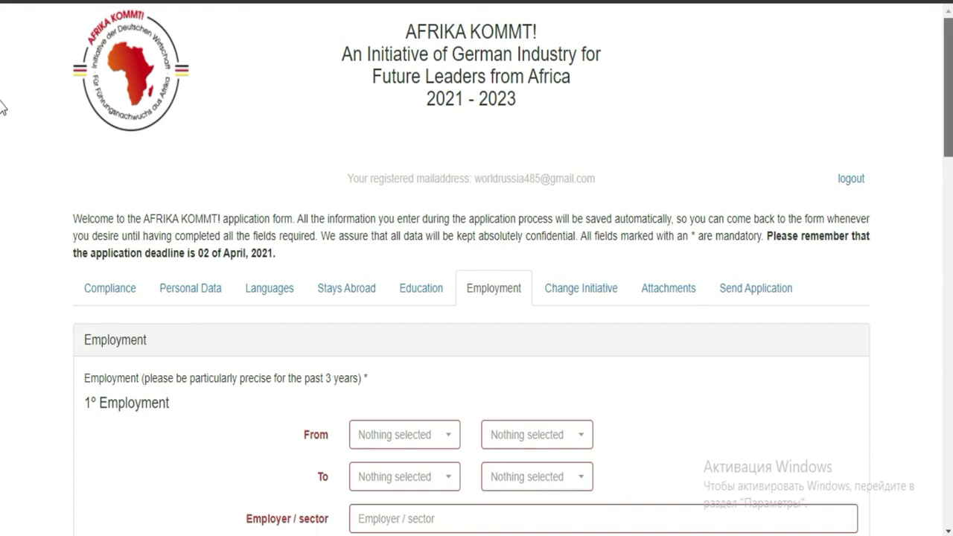
pyautogui.scroll(-3, 2, 170)
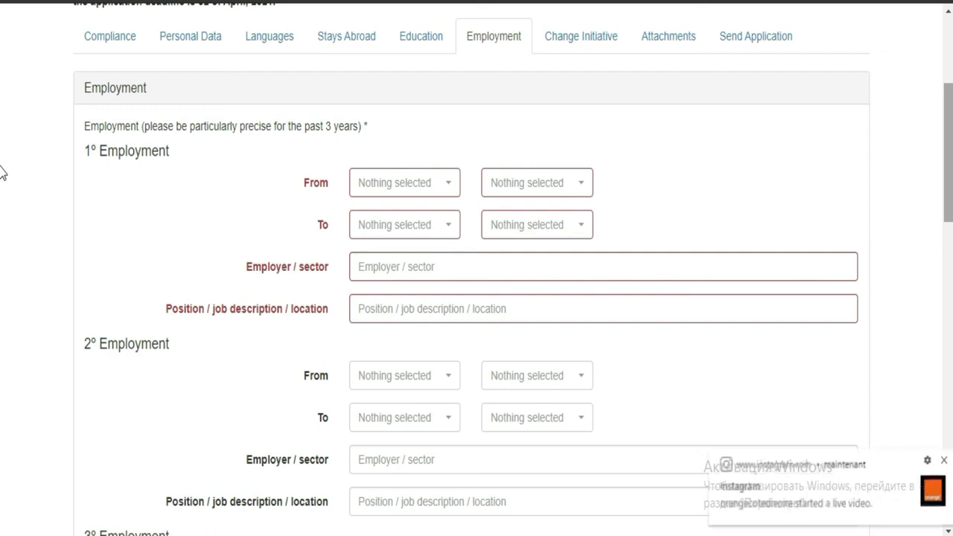
pyautogui.click(934, 460)
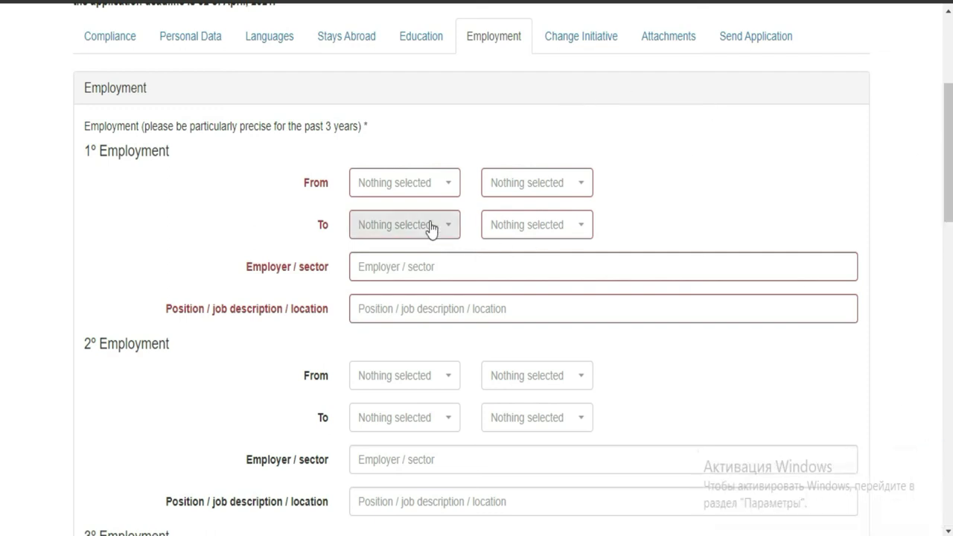
# - Set the first job's period from Mar 2017 to May 2020
pyautogui.click(430, 190)
pyautogui.click(396, 281)
pyautogui.click(560, 190)
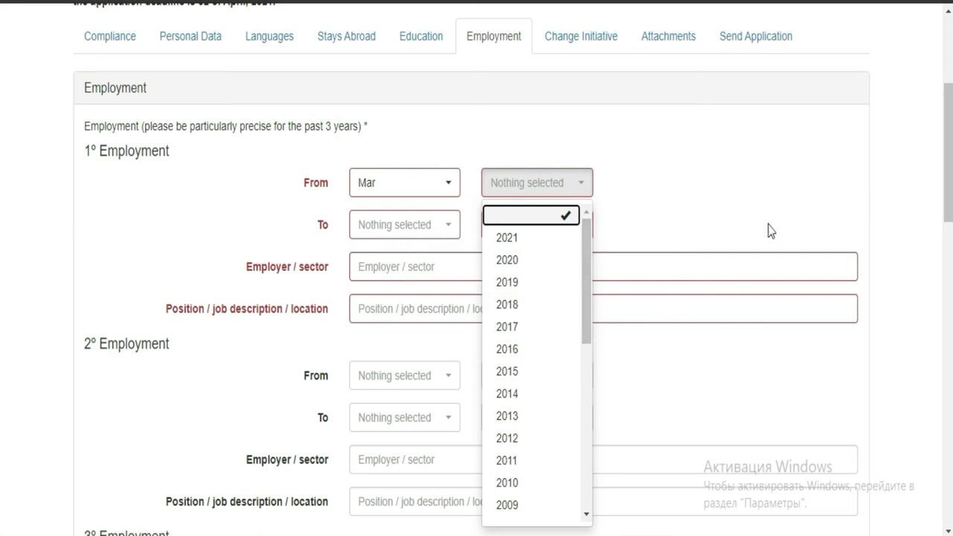
pyautogui.scroll(2, 1, 160)
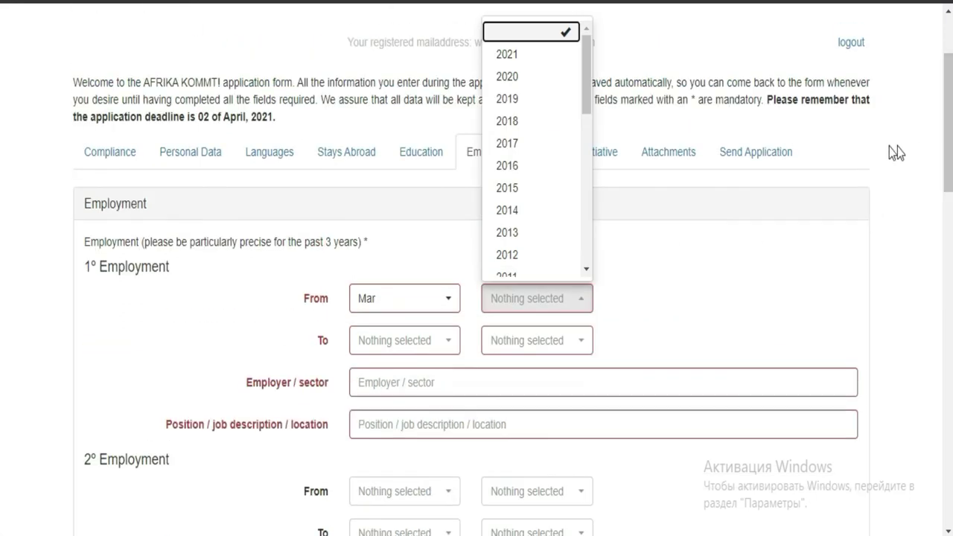
pyautogui.scroll(-2, 2, 138)
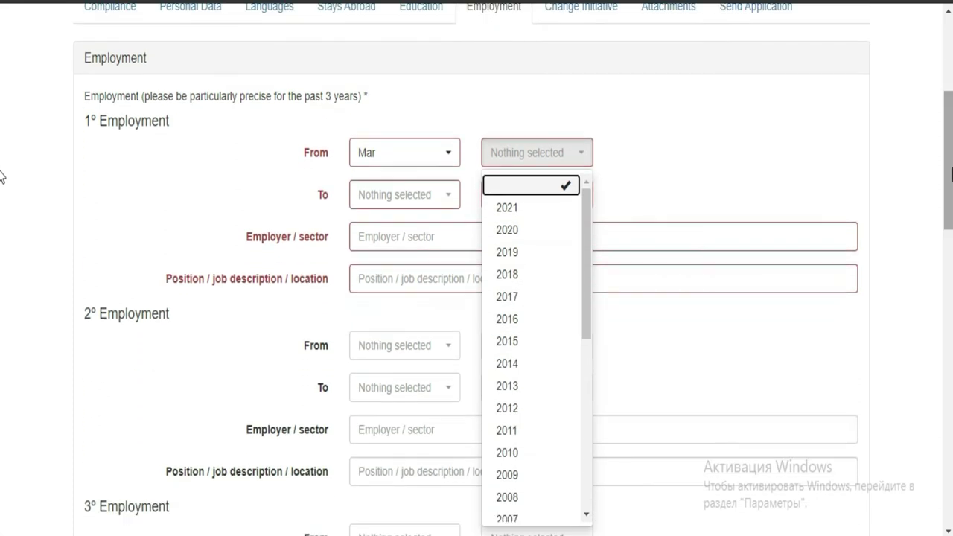
pyautogui.click(517, 298)
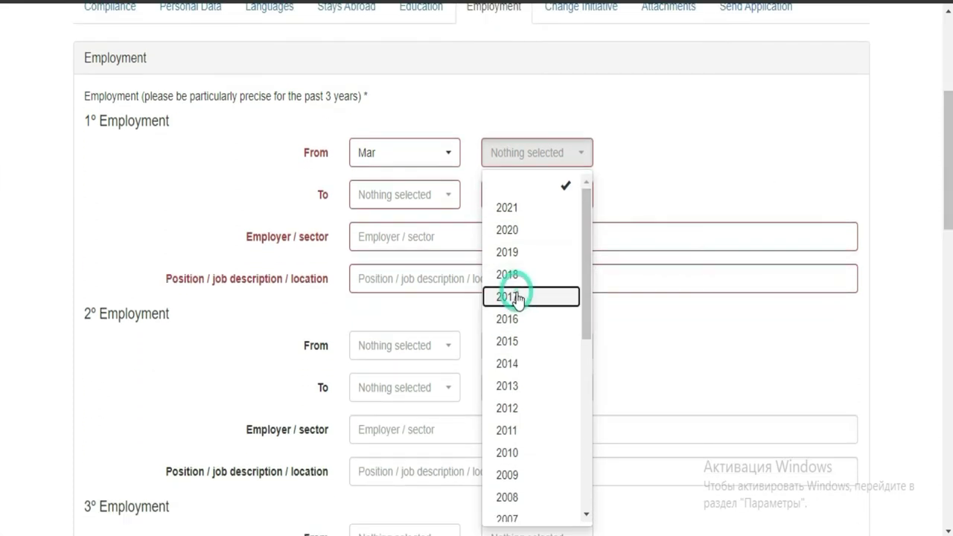
pyautogui.click(399, 200)
pyautogui.click(386, 344)
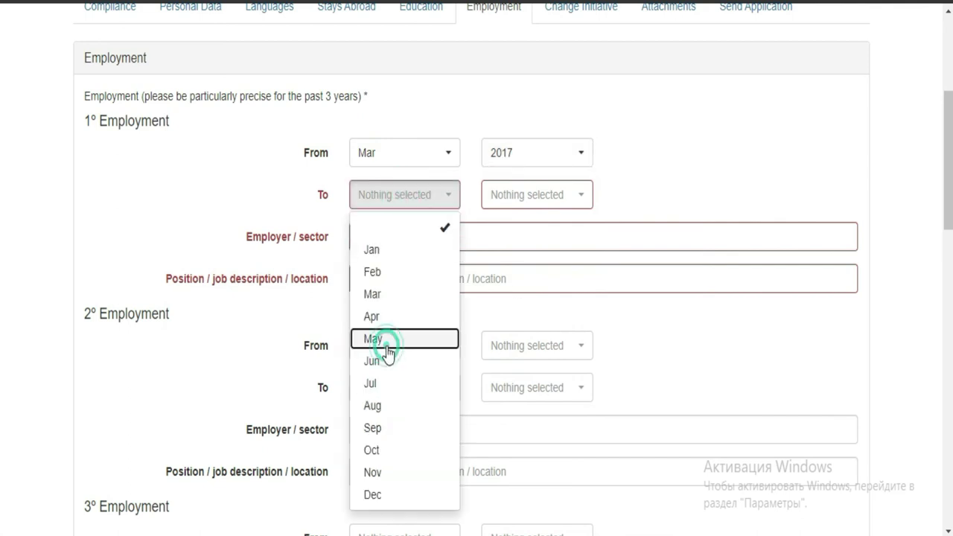
pyautogui.click(558, 211)
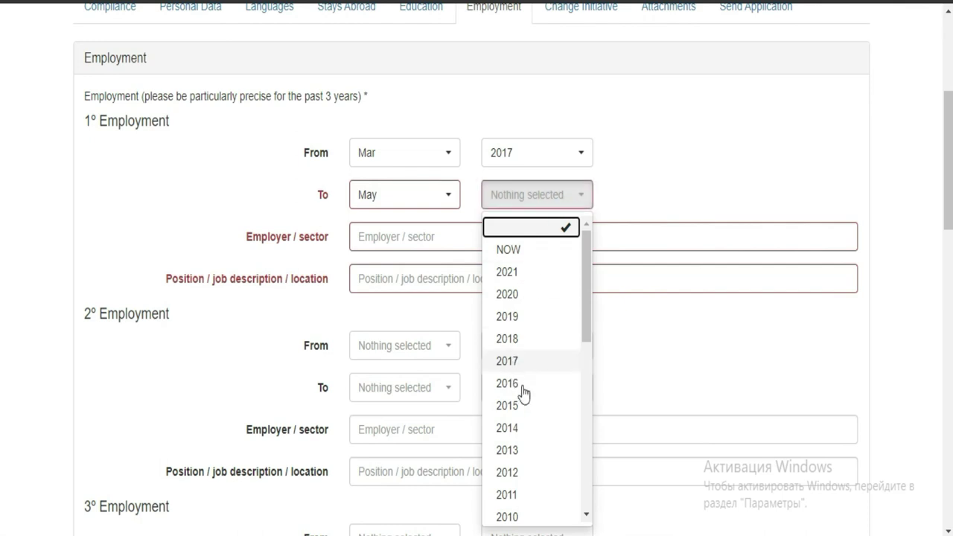
pyautogui.click(589, 298)
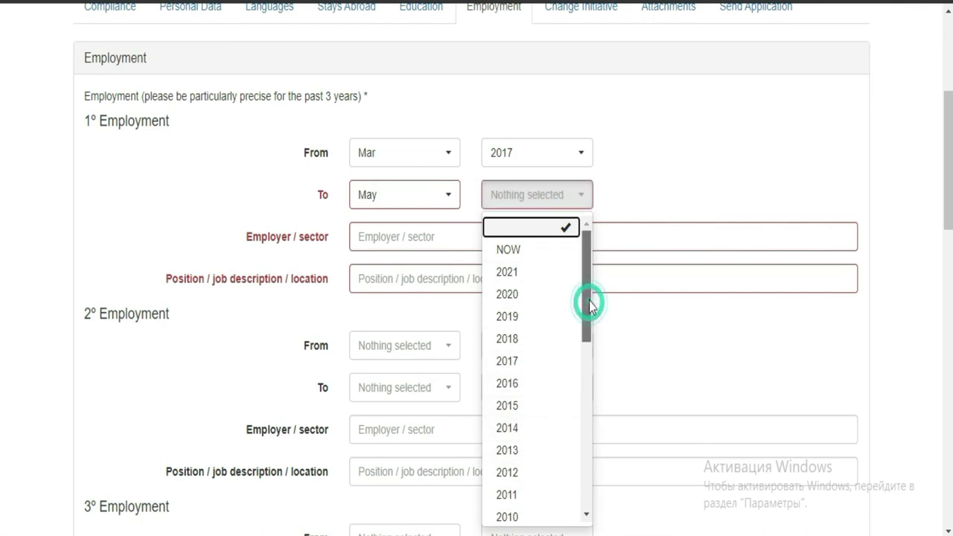
pyautogui.click(504, 295)
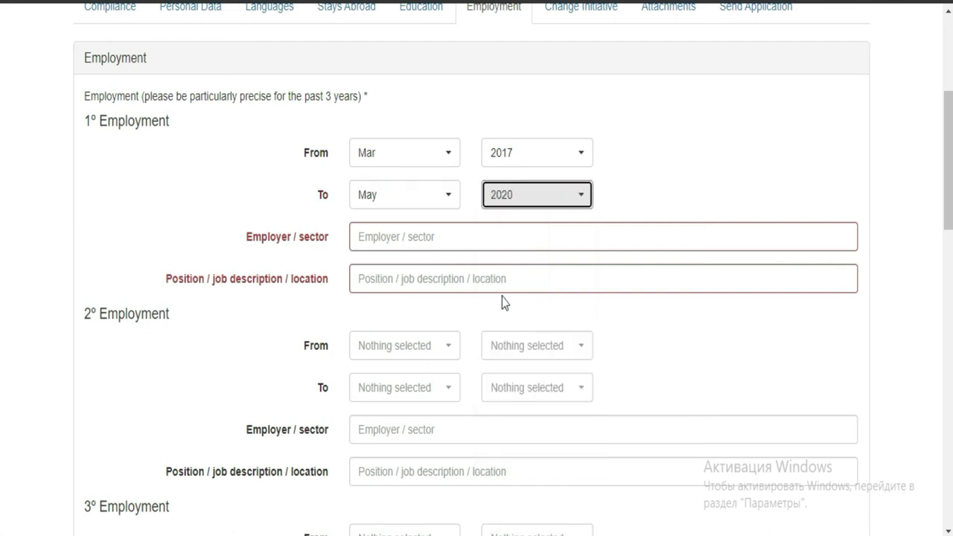
# - Enter BANK as the employer / sector and EMPLOYE as the position
pyautogui.click(401, 237)
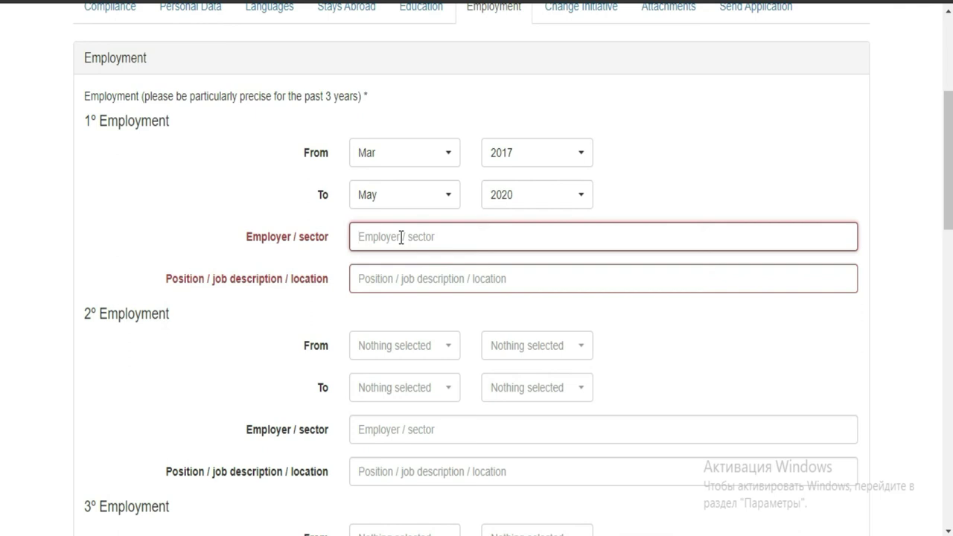
pyautogui.write('BANK')
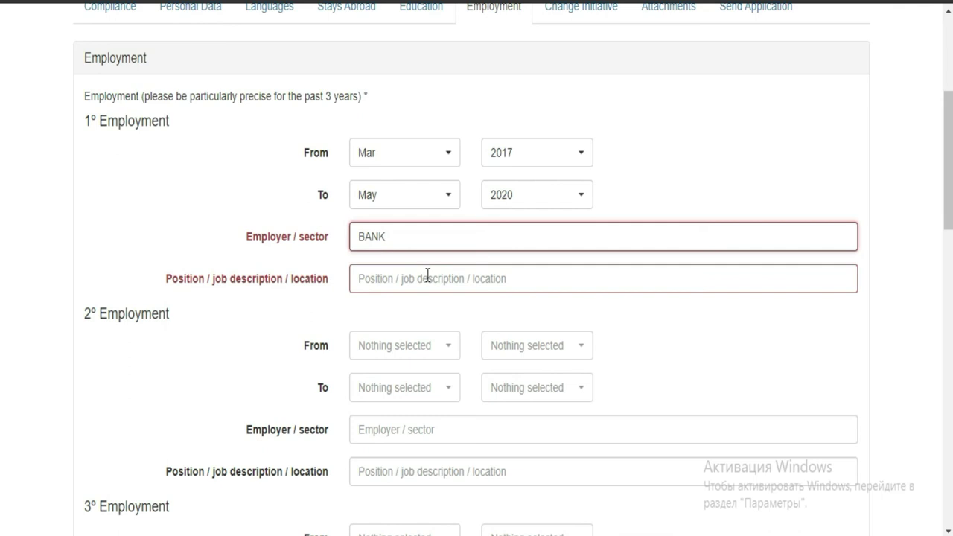
pyautogui.click(427, 277)
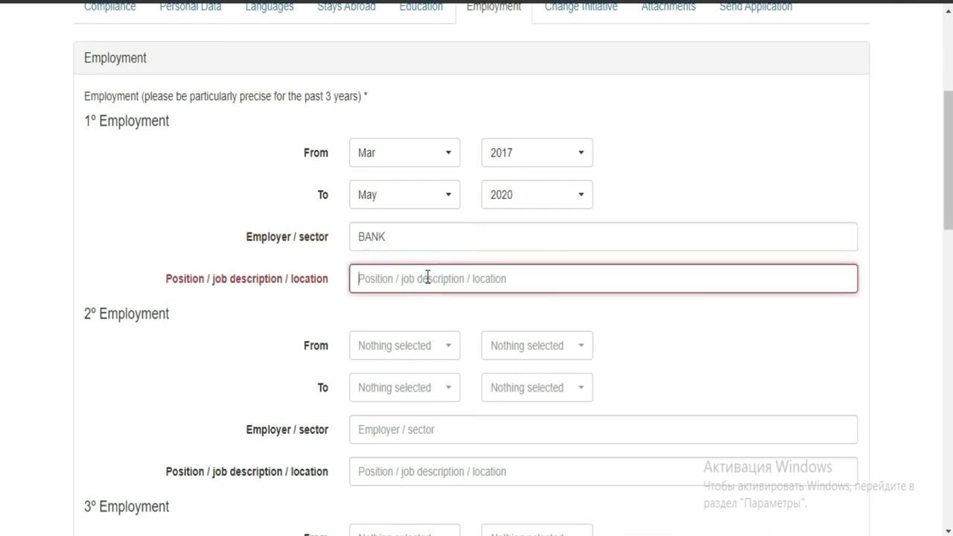
pyautogui.write('E')
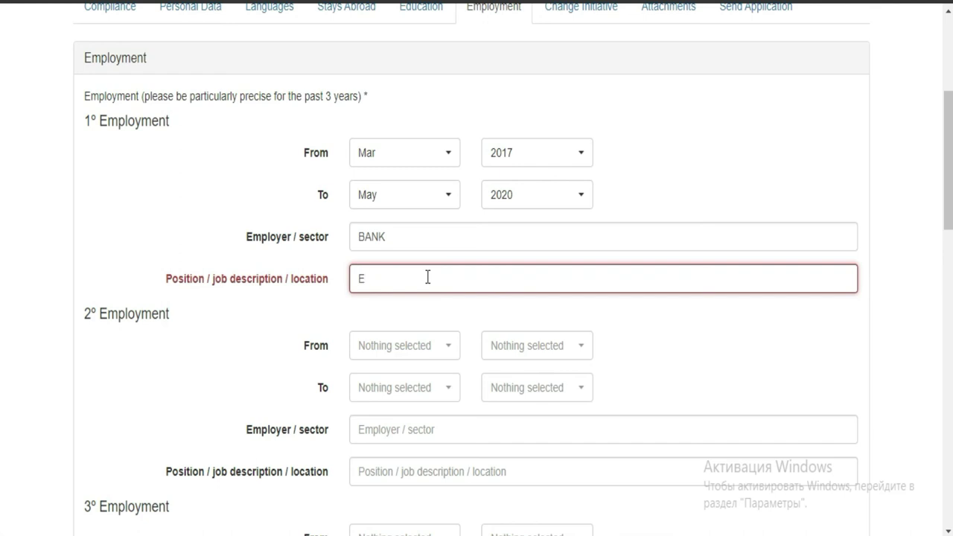
pyautogui.write('MPLOYE')
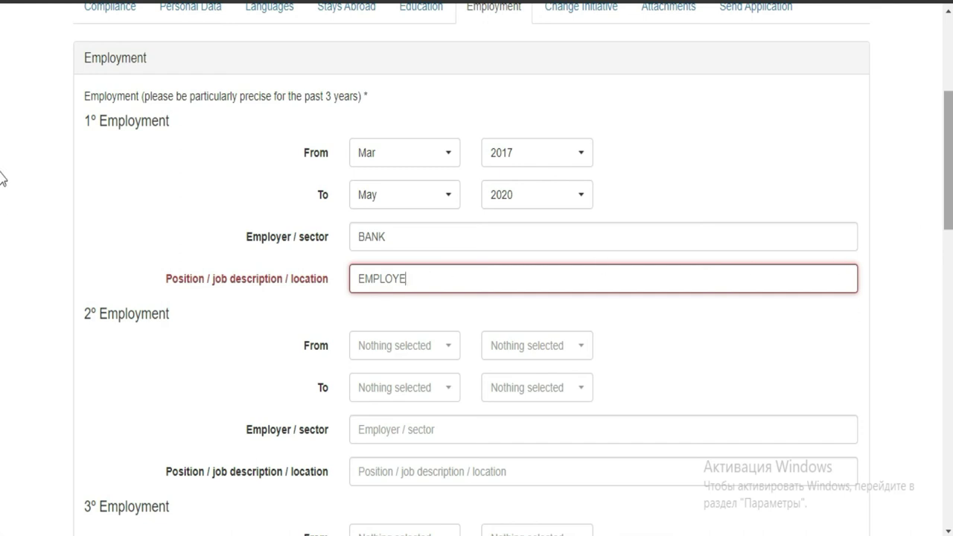
pyautogui.scroll(-3, 2, 186)
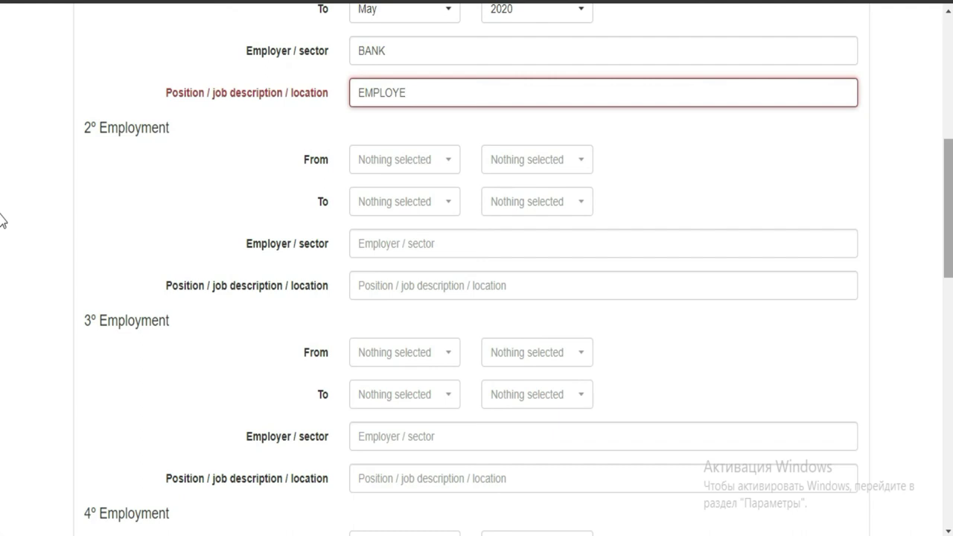
pyautogui.scroll(3, 2, 219)
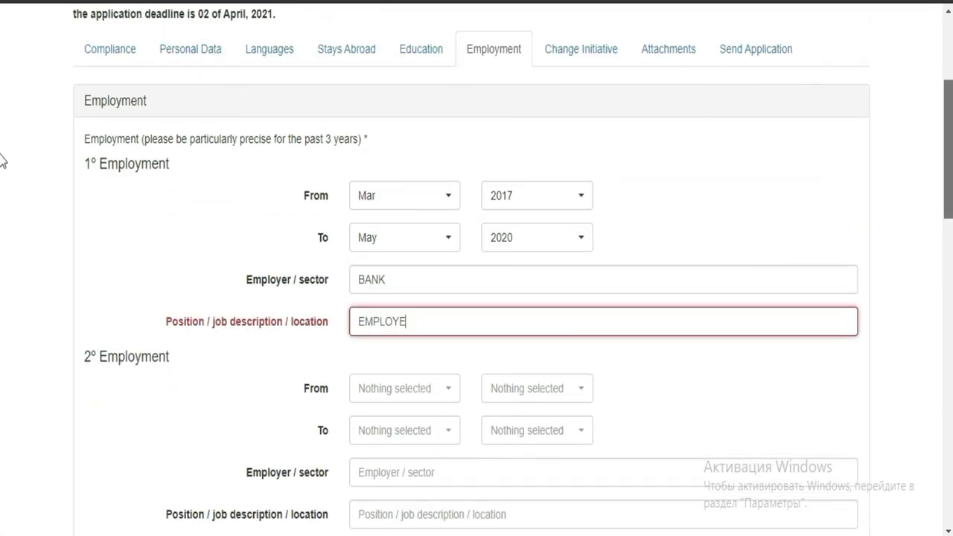
pyautogui.scroll(-4, 2, 160)
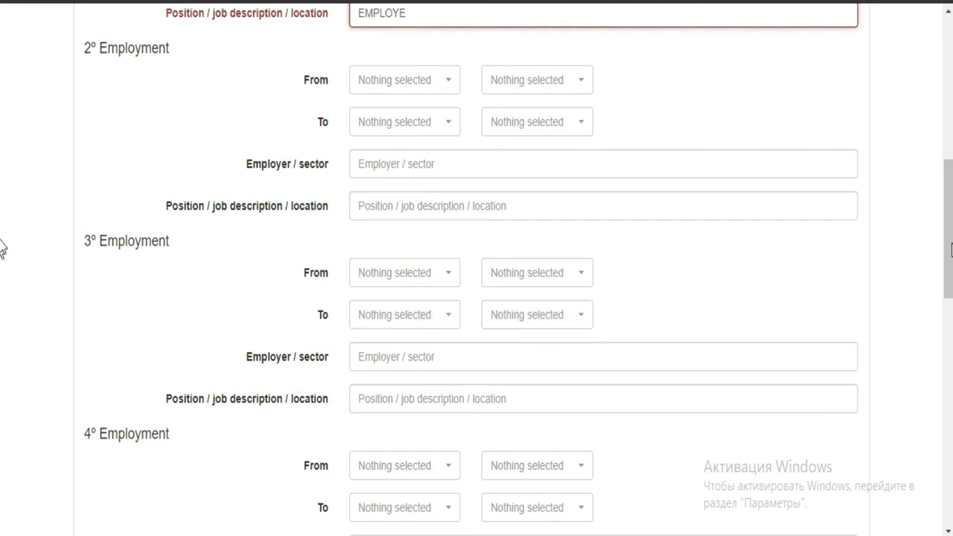
pyautogui.scroll(-3, 2, 246)
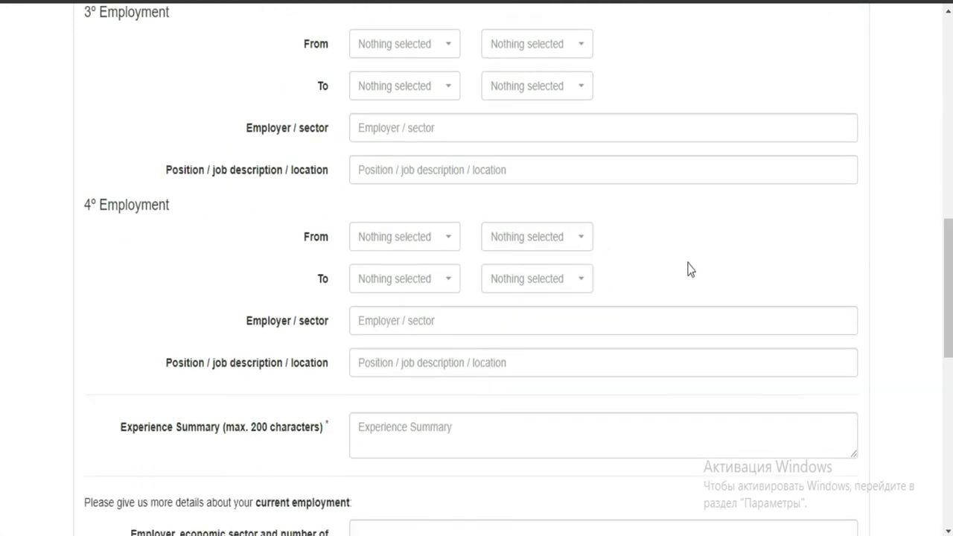
pyautogui.scroll(-3, 1, 281)
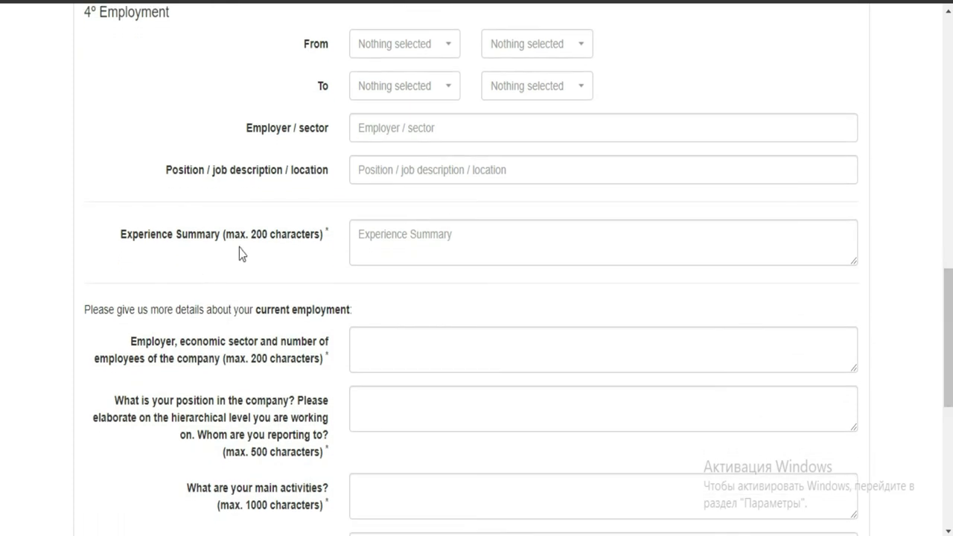
pyautogui.click(460, 242)
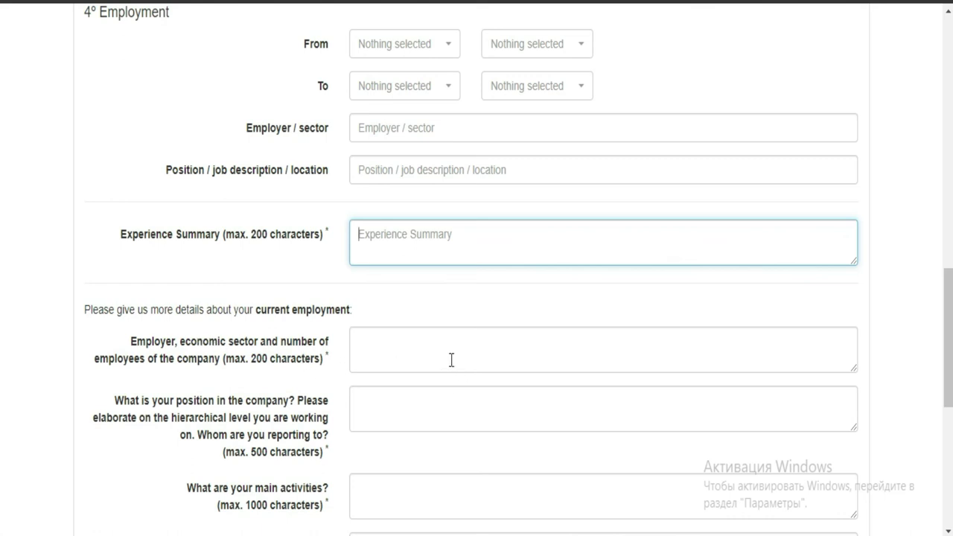
# - Scroll down the Employment section to the Interests/Hobbies and References fields
pyautogui.scroll(-2, 4, 298)
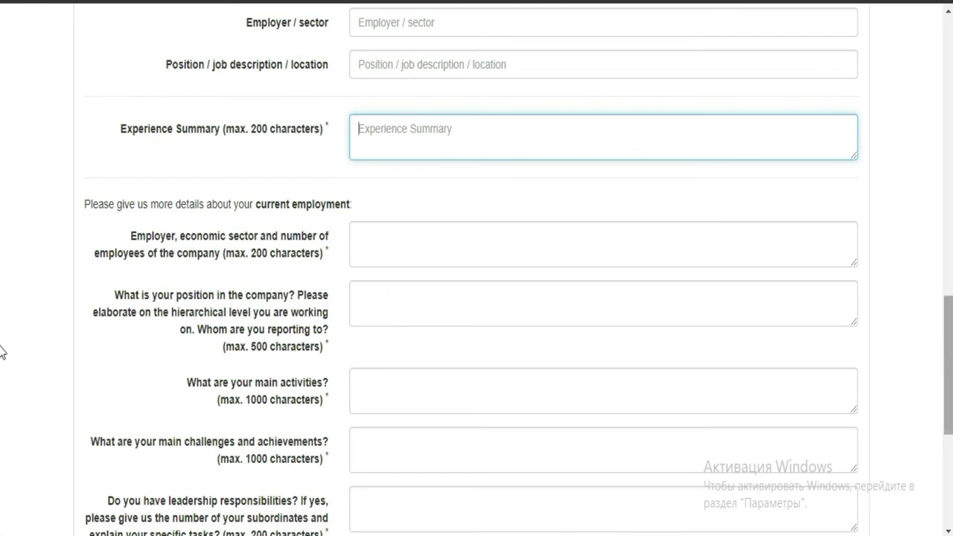
pyautogui.scroll(-1, 2, 358)
pyautogui.scroll(-3, 2, 357)
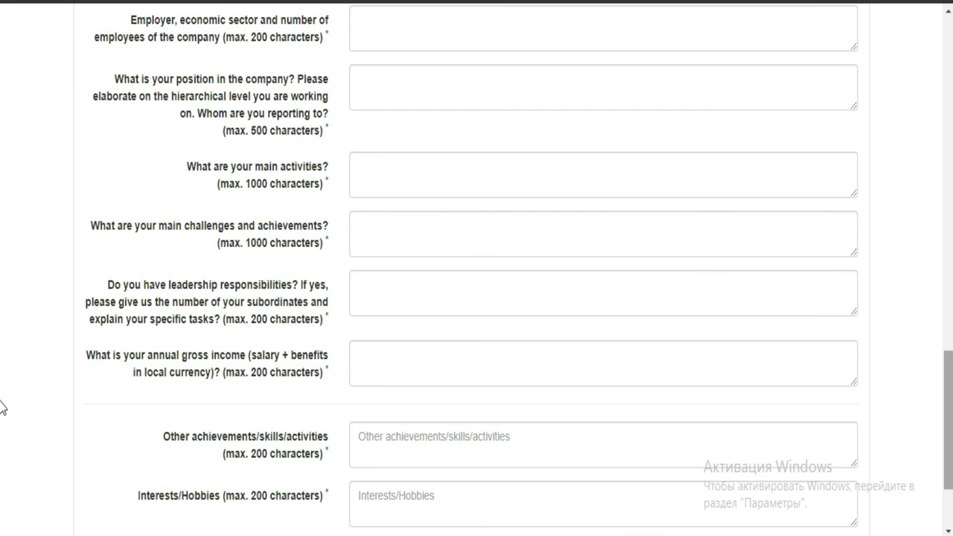
pyautogui.scroll(-3, 2, 406)
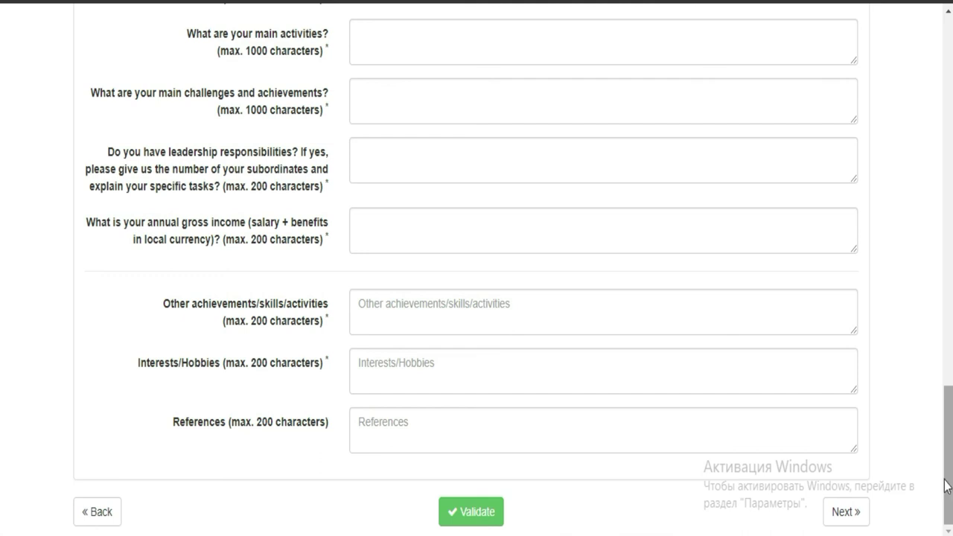
# - Go to the Change Initiative tab and put the cursor in the need-or-problem answer box
pyautogui.click(850, 525)
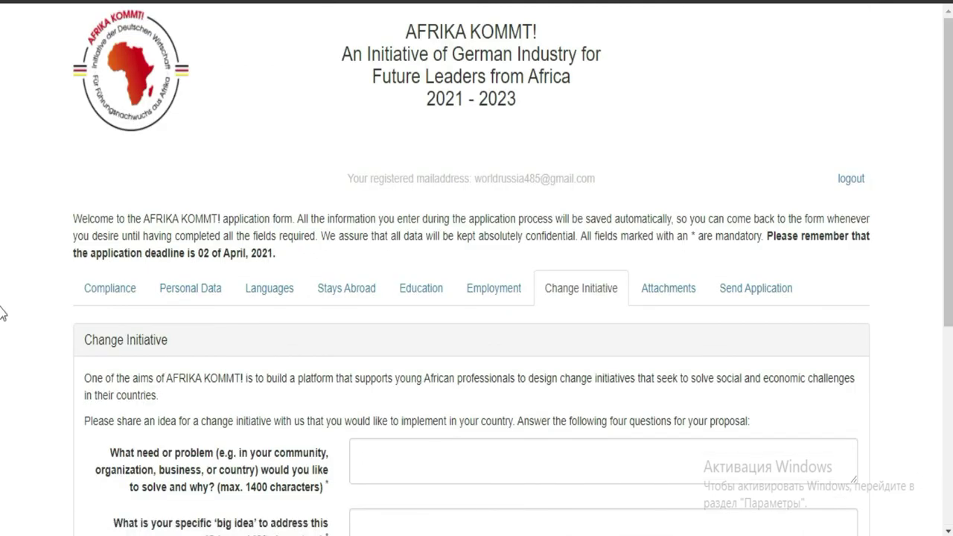
pyautogui.scroll(-3, 2, 283)
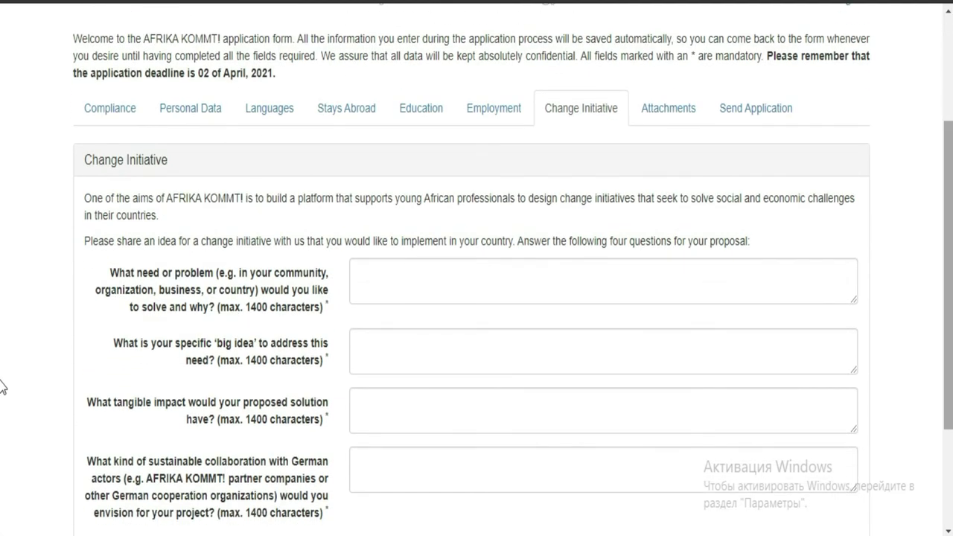
pyautogui.scroll(-1, 3, 402)
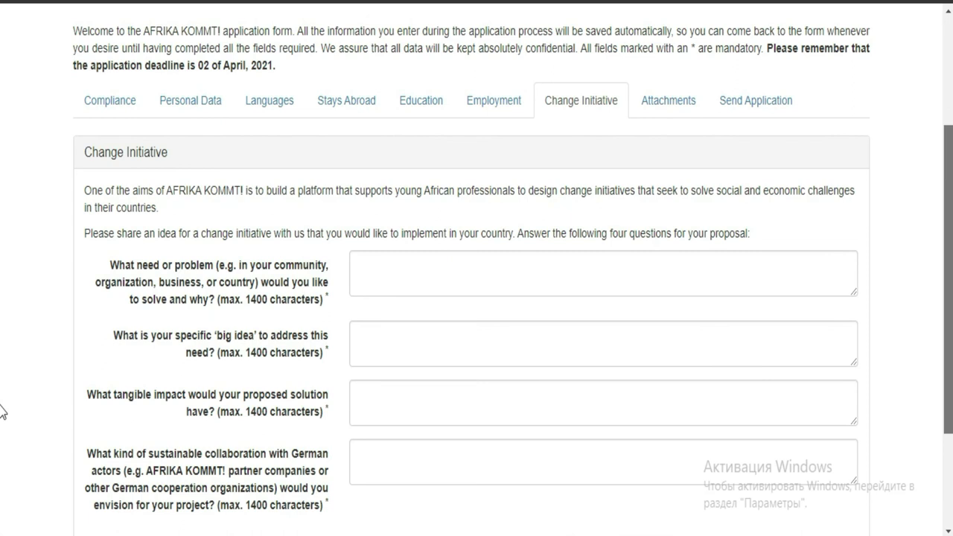
pyautogui.scroll(-1, 2, 411)
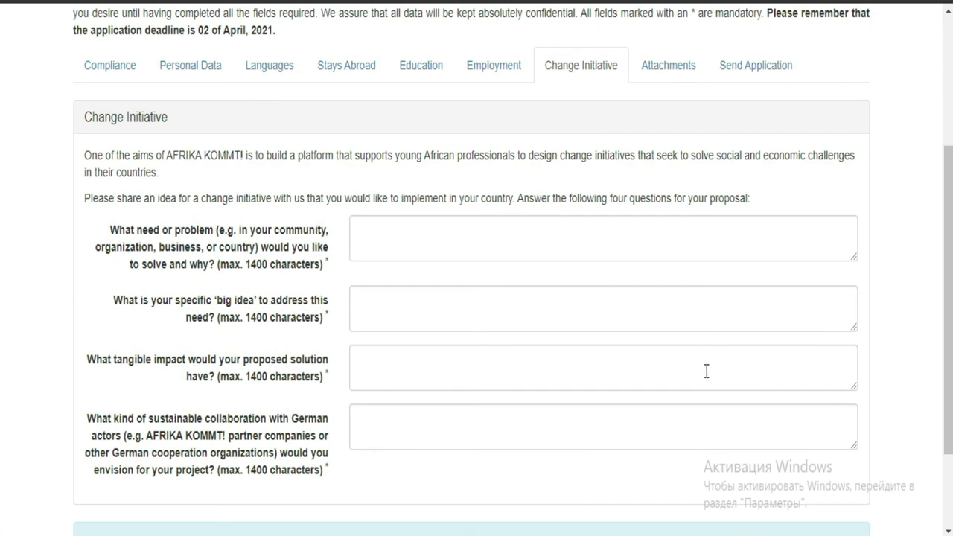
pyautogui.click(777, 233)
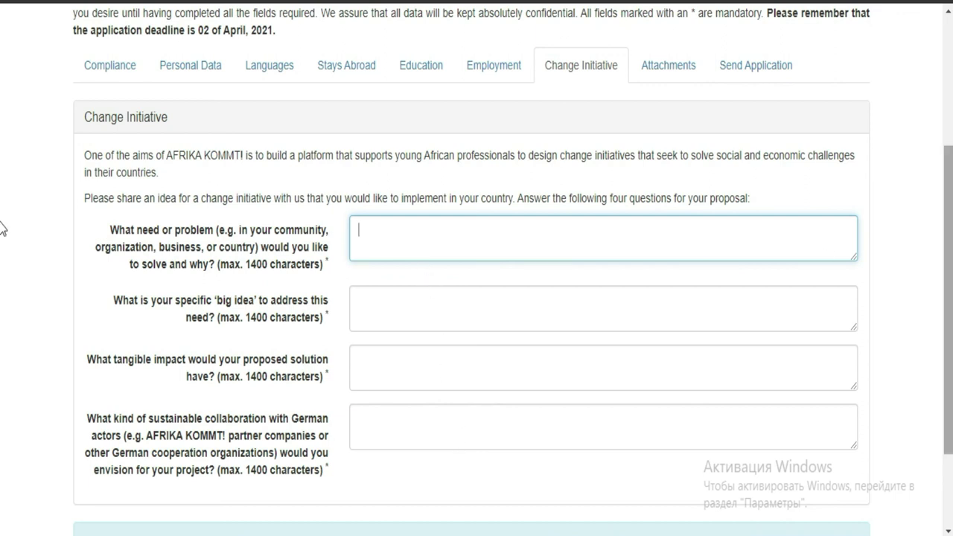
# - Leave the first answer, select the big-idea answer box, then continue to Attachments
pyautogui.scroll(-2, 2, 227)
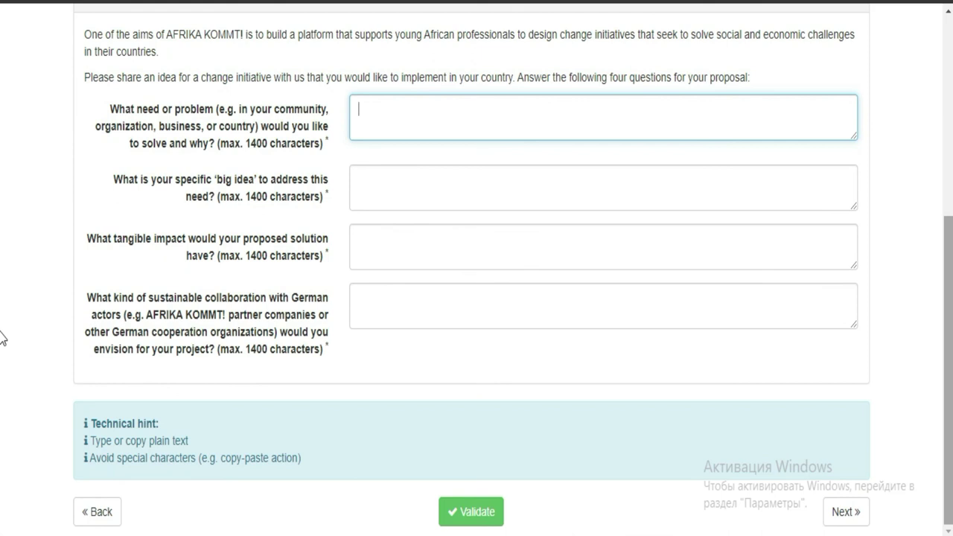
pyautogui.click(821, 214)
pyautogui.click(816, 196)
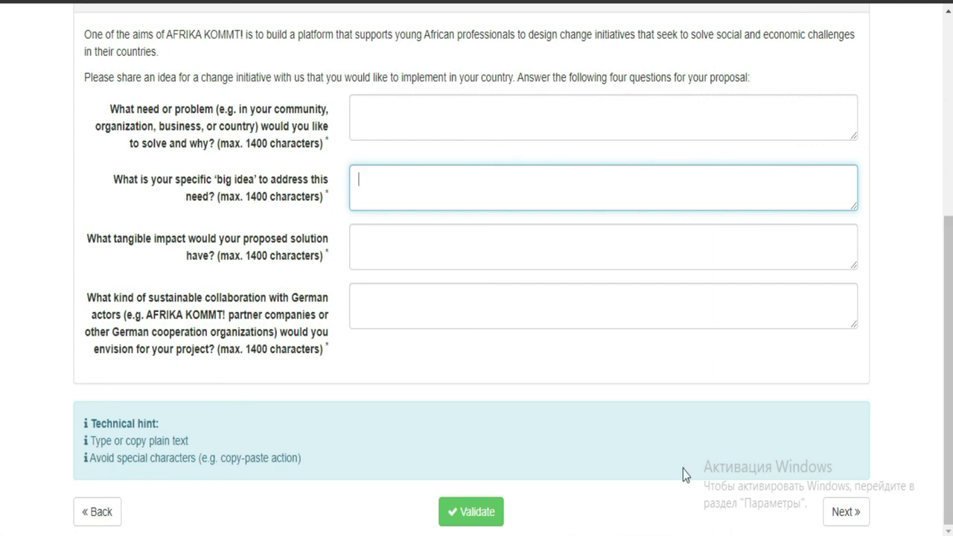
pyautogui.click(847, 527)
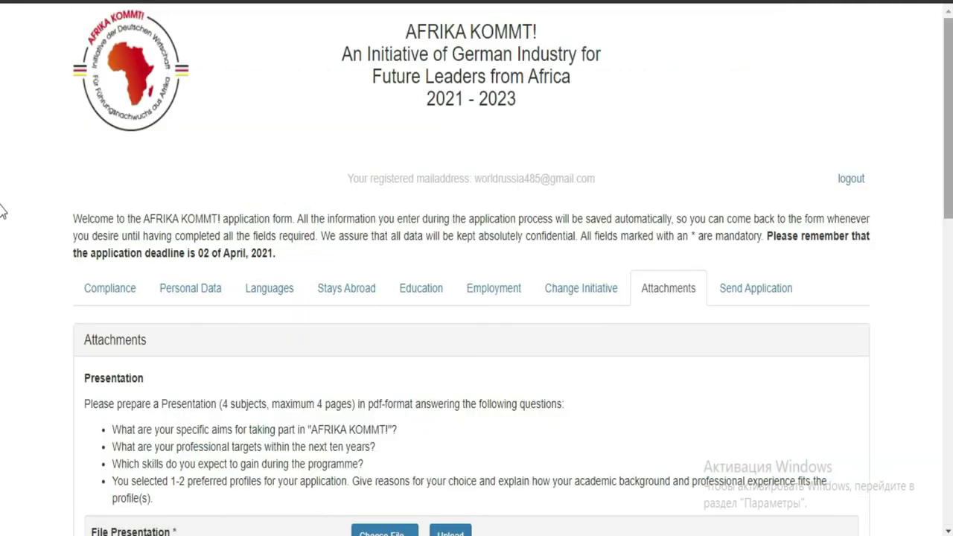
pyautogui.scroll(-4, 2, 212)
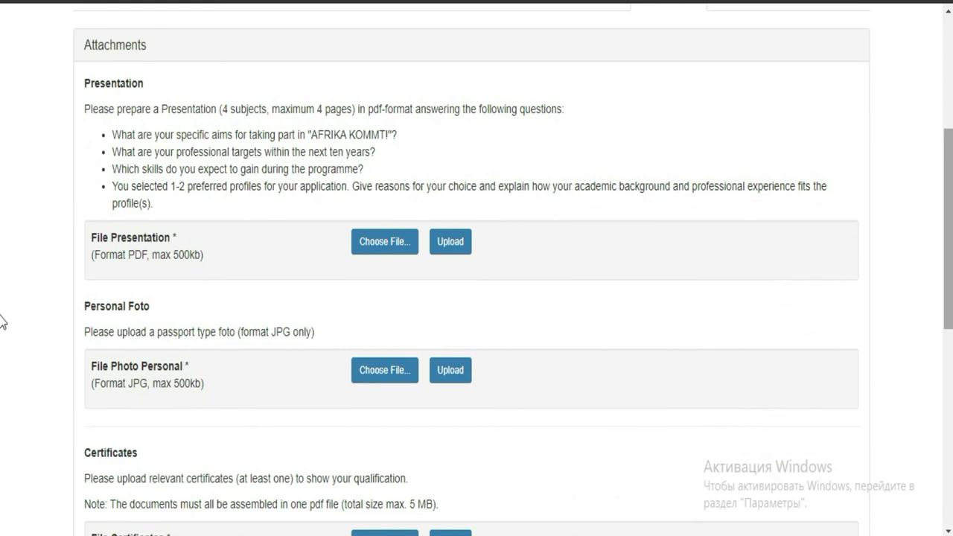
pyautogui.click(521, 85)
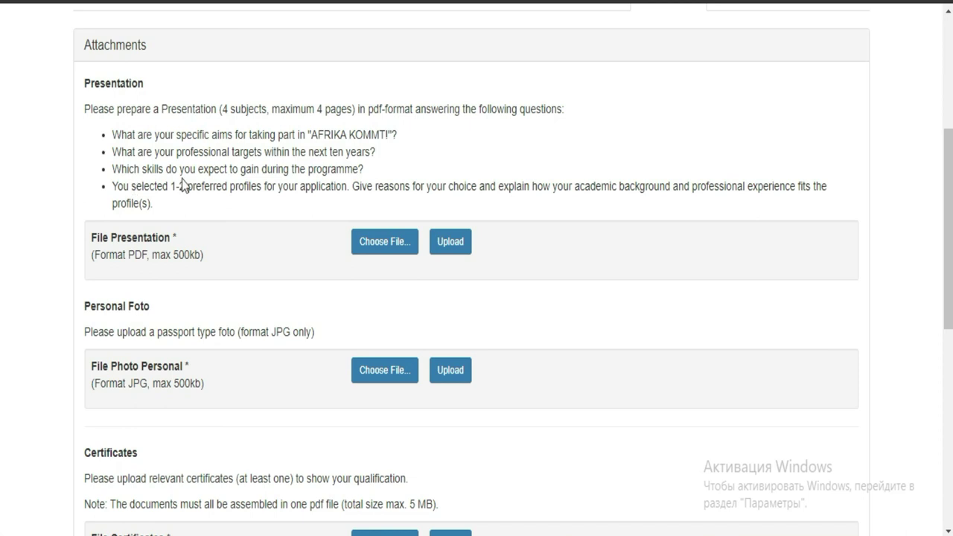
# - Pick bd8 (1).pdf in the file chooser under File Presentation
pyautogui.click(378, 257)
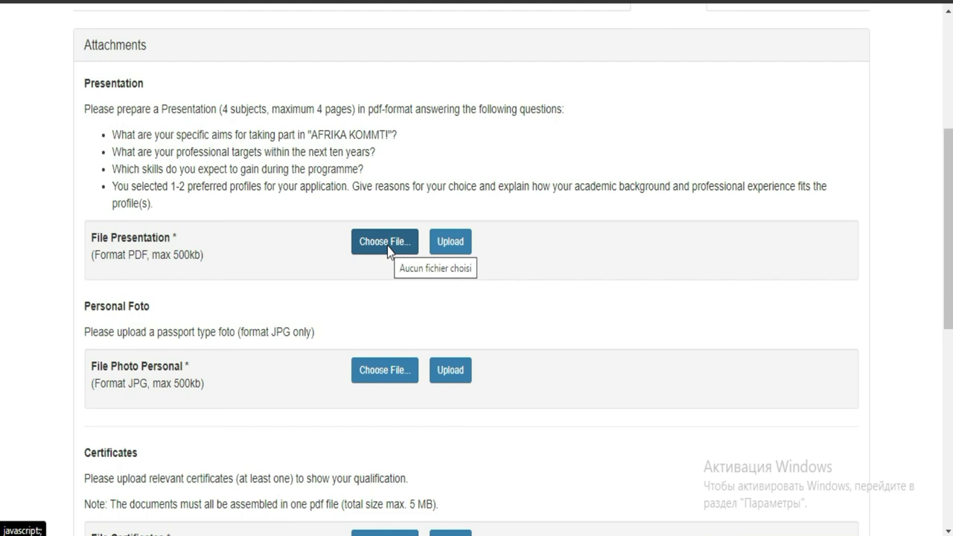
pyautogui.click(387, 249)
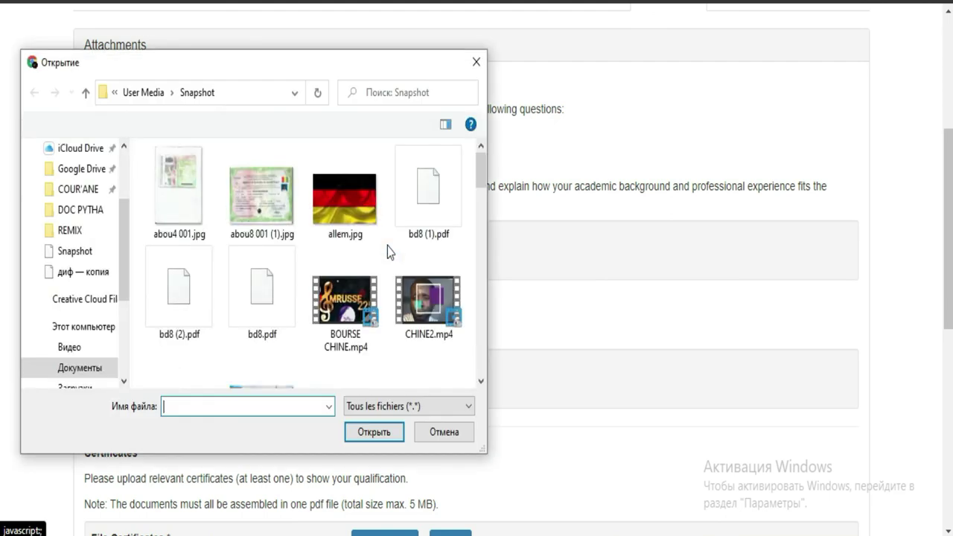
pyautogui.click(439, 189)
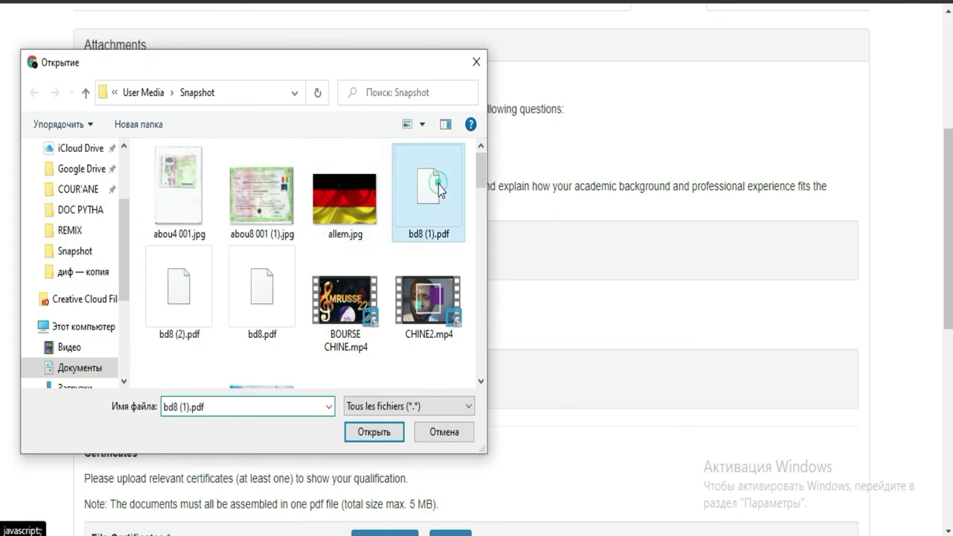
pyautogui.click(439, 189)
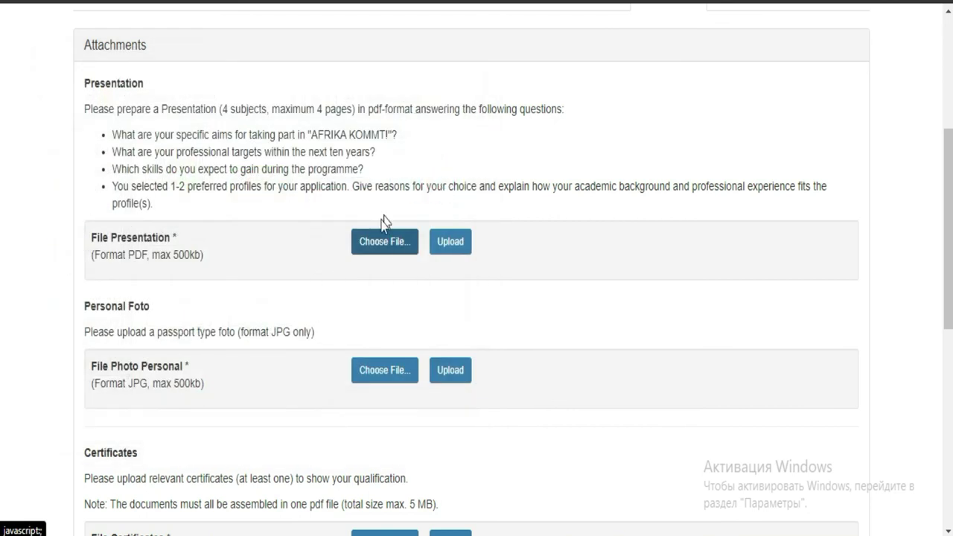
pyautogui.click(390, 241)
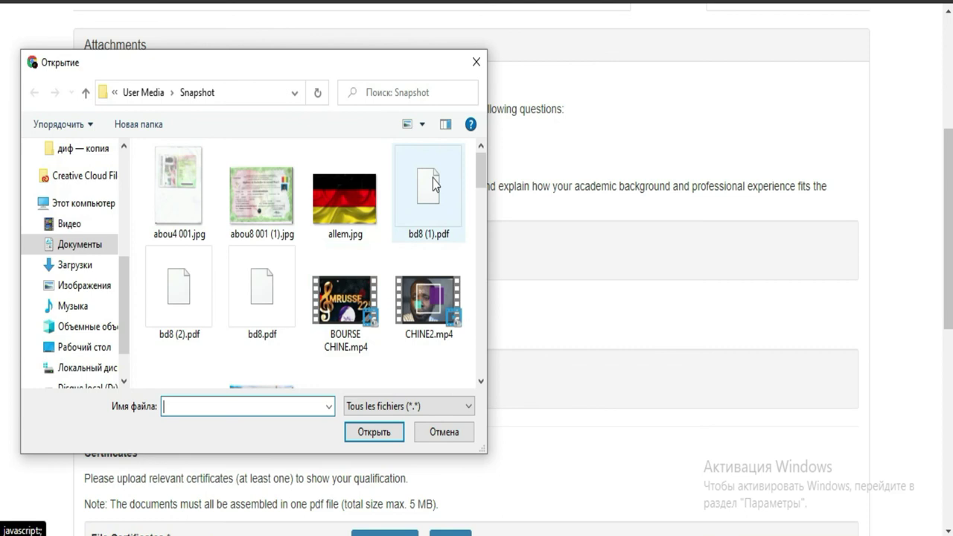
pyautogui.doubleClick(435, 189)
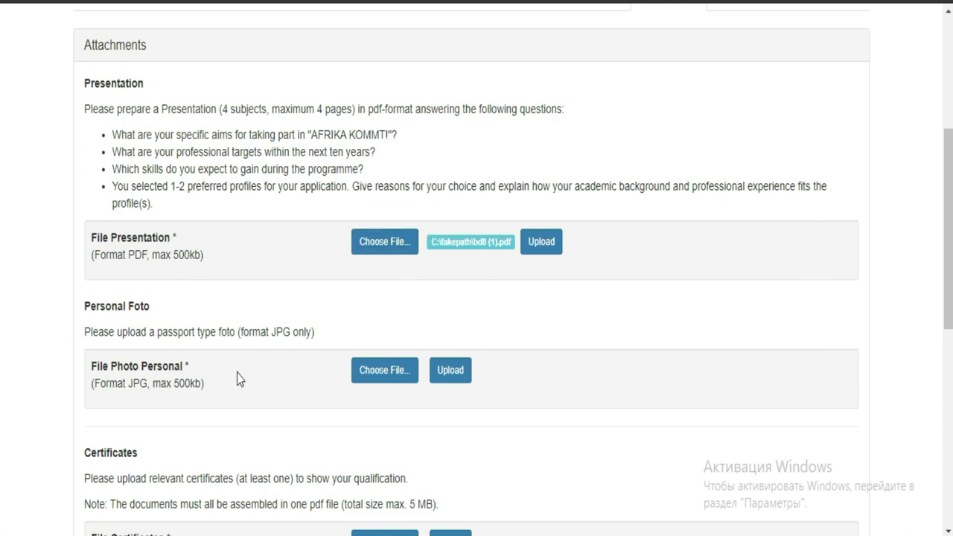
# - Upload bd8 (1).pdf (286 Kb) and try the Certificates upload further down
pyautogui.click(534, 249)
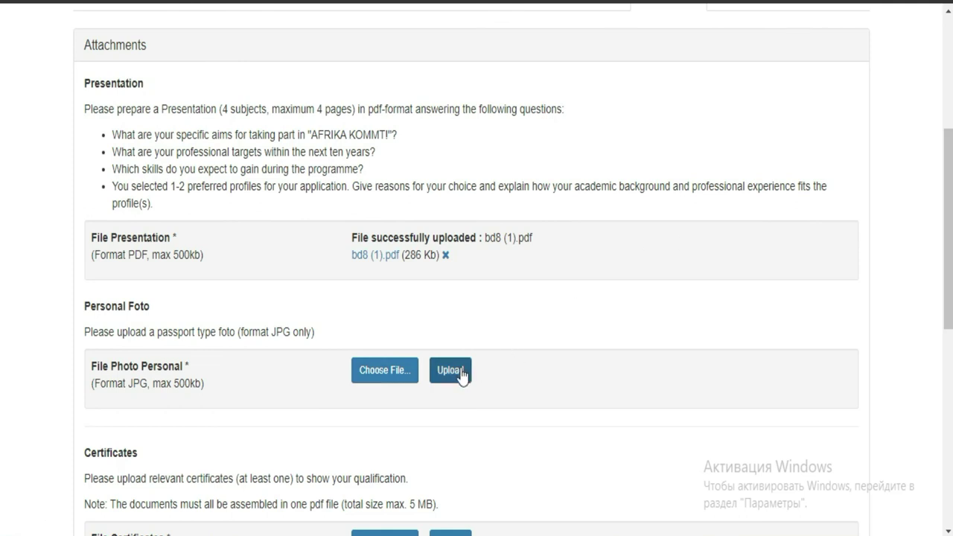
pyautogui.scroll(-3, 2, 320)
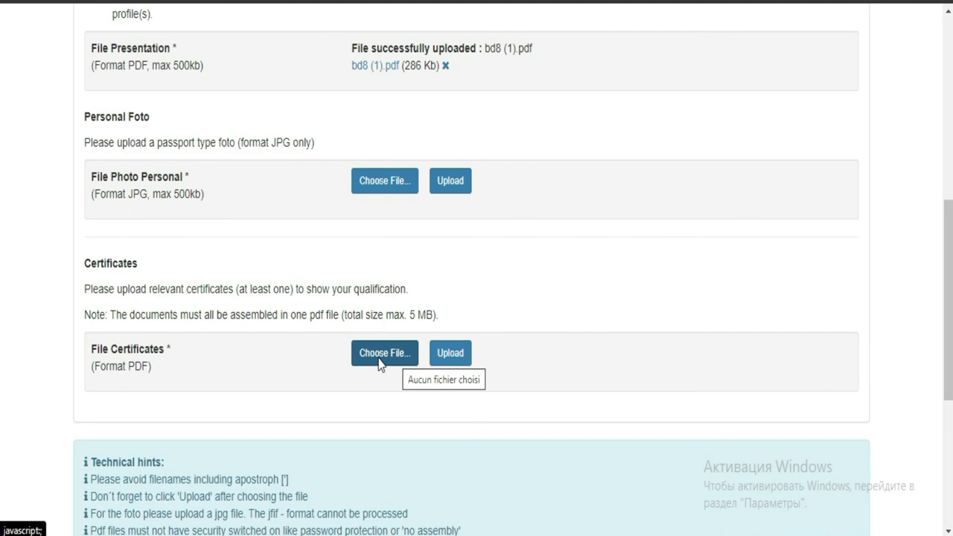
pyautogui.click(458, 357)
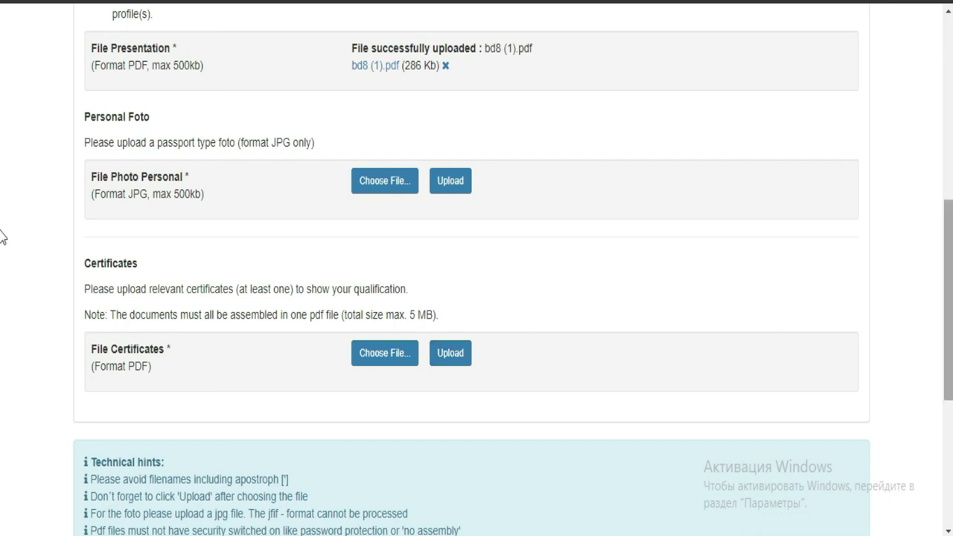
pyautogui.scroll(-3, 3, 316)
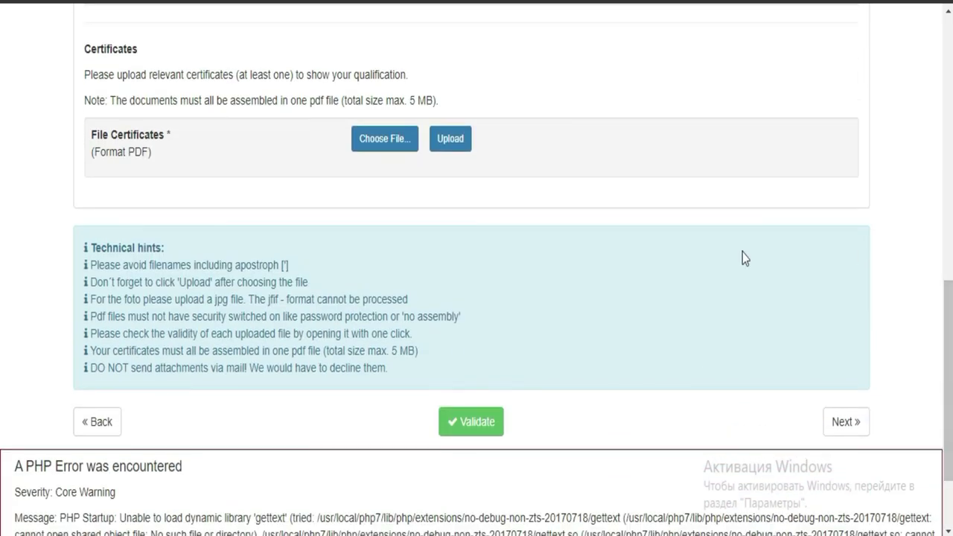
# - Review the Send Application checklist: Compliance, Personal Data and Languages validated, five sections not
pyautogui.click(840, 436)
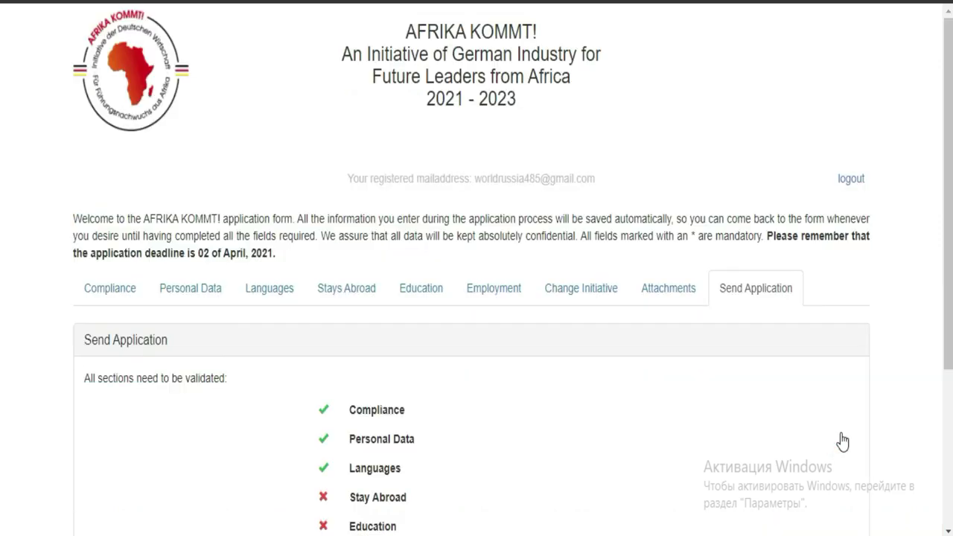
pyautogui.scroll(-3, 2, 268)
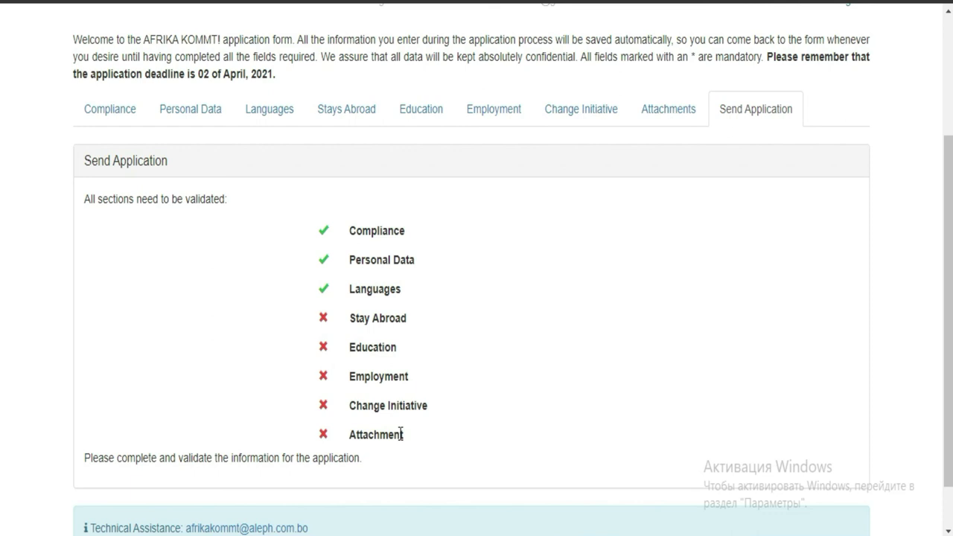
pyautogui.scroll(-1, 1, 358)
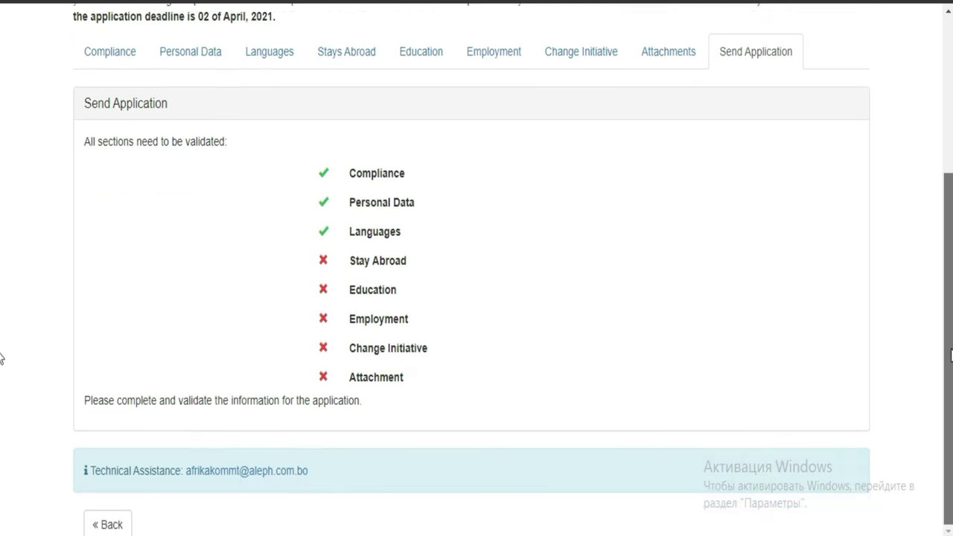